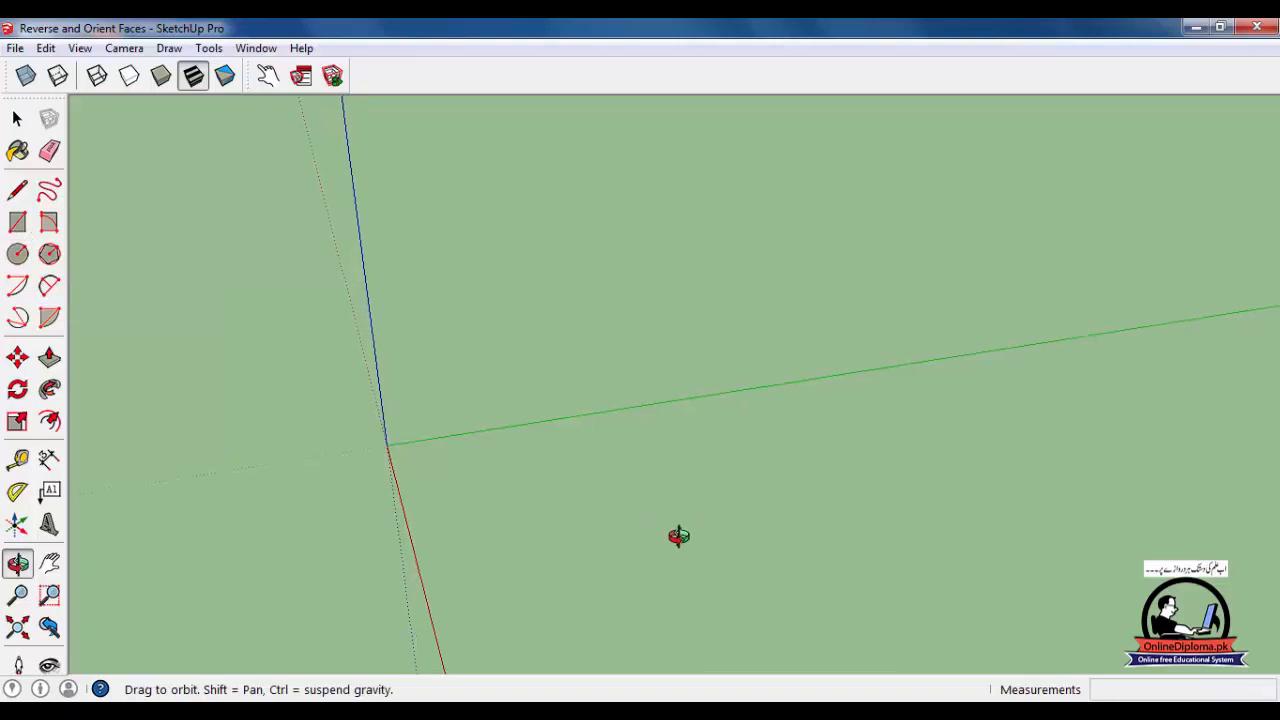
Step: Draw a circle with a 15' radius on the ground plane beside the green axis
key(c)
click(667, 502)
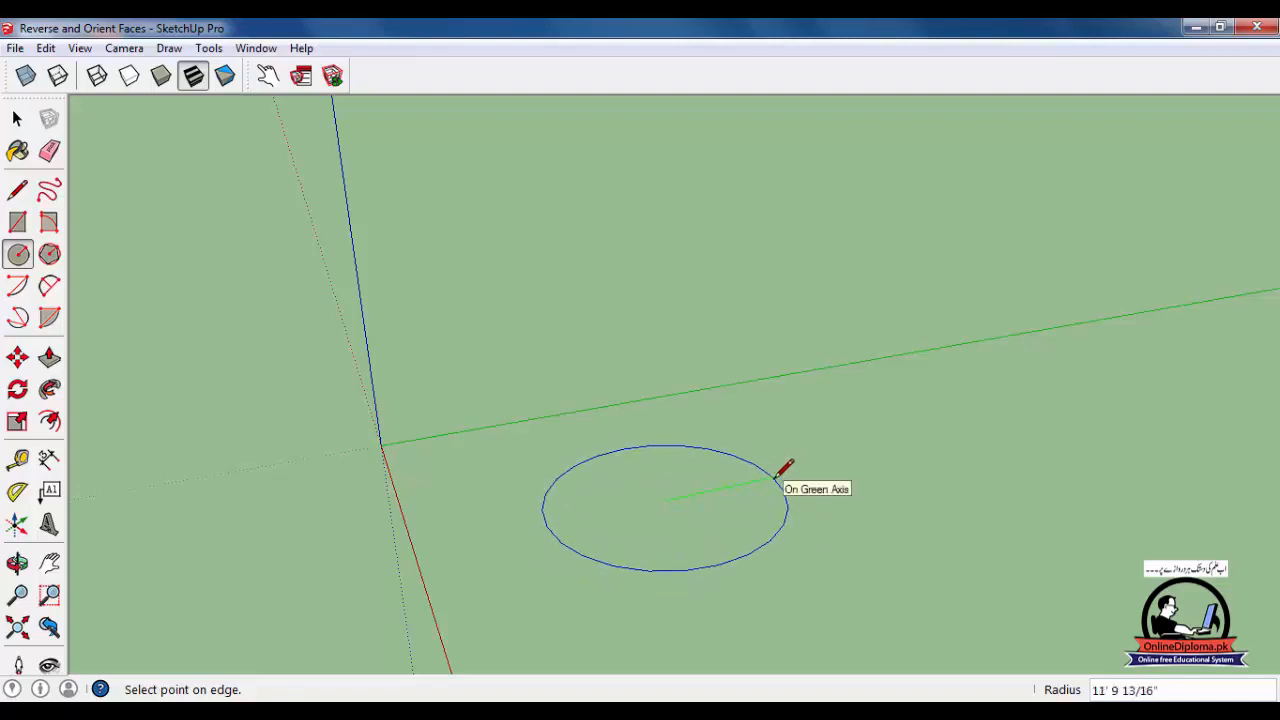
text(15)
key(Return)
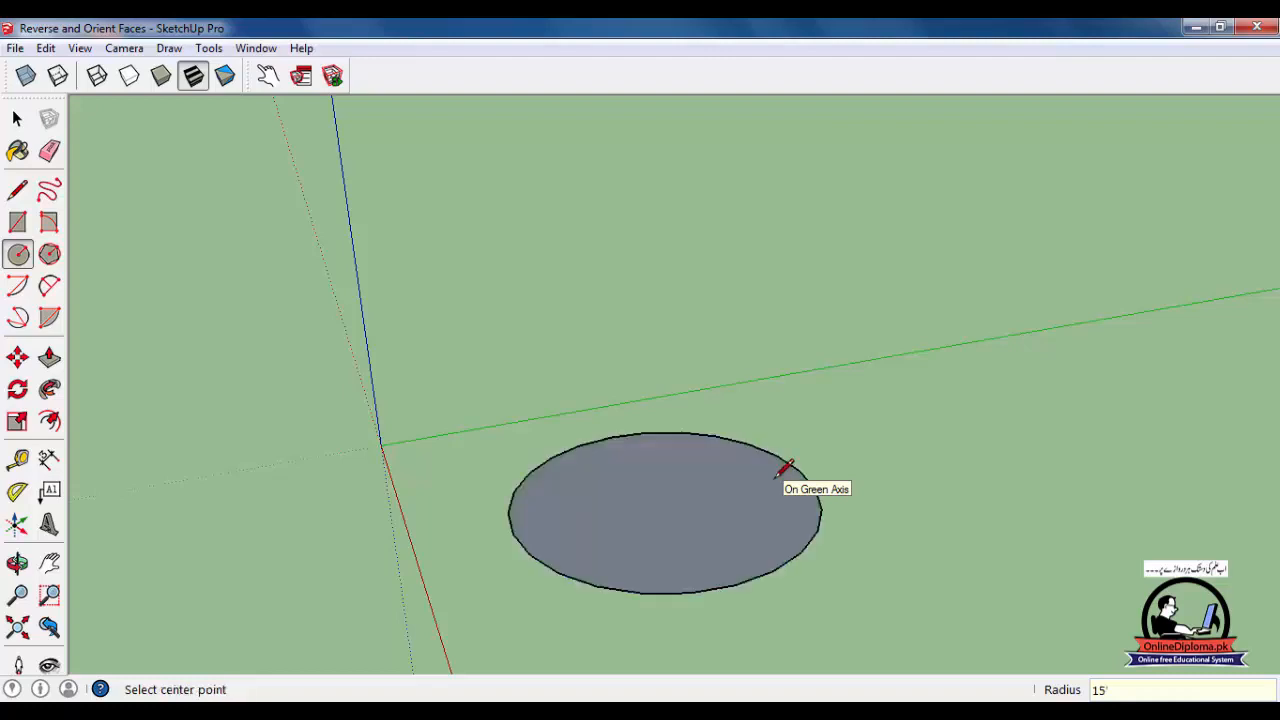
Step: Reverse the orientation of the circle's face
middle_drag(660, 571, 668, 630)
click(12, 117)
scroll(704, 538, up, 1)
click(704, 537)
right_click(704, 536)
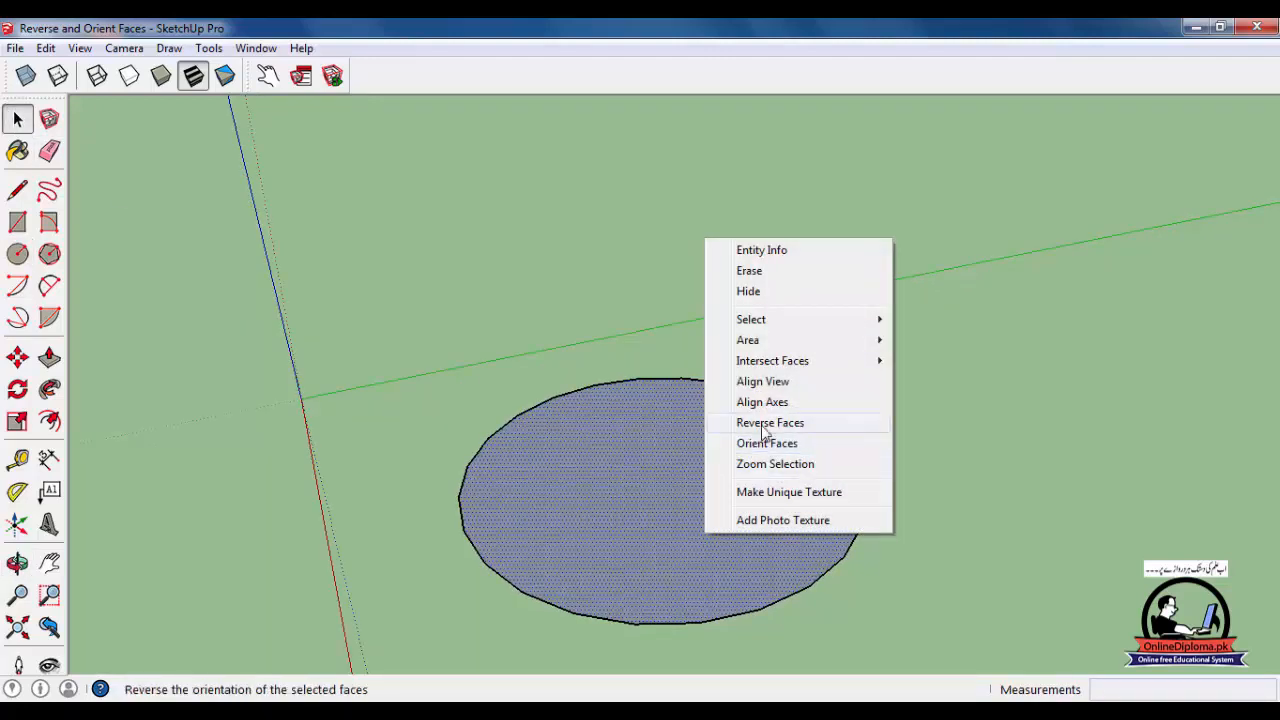
click(766, 423)
Step: Open the entity info for the circle's edge and set its segments to 5
click(900, 443)
click(862, 483)
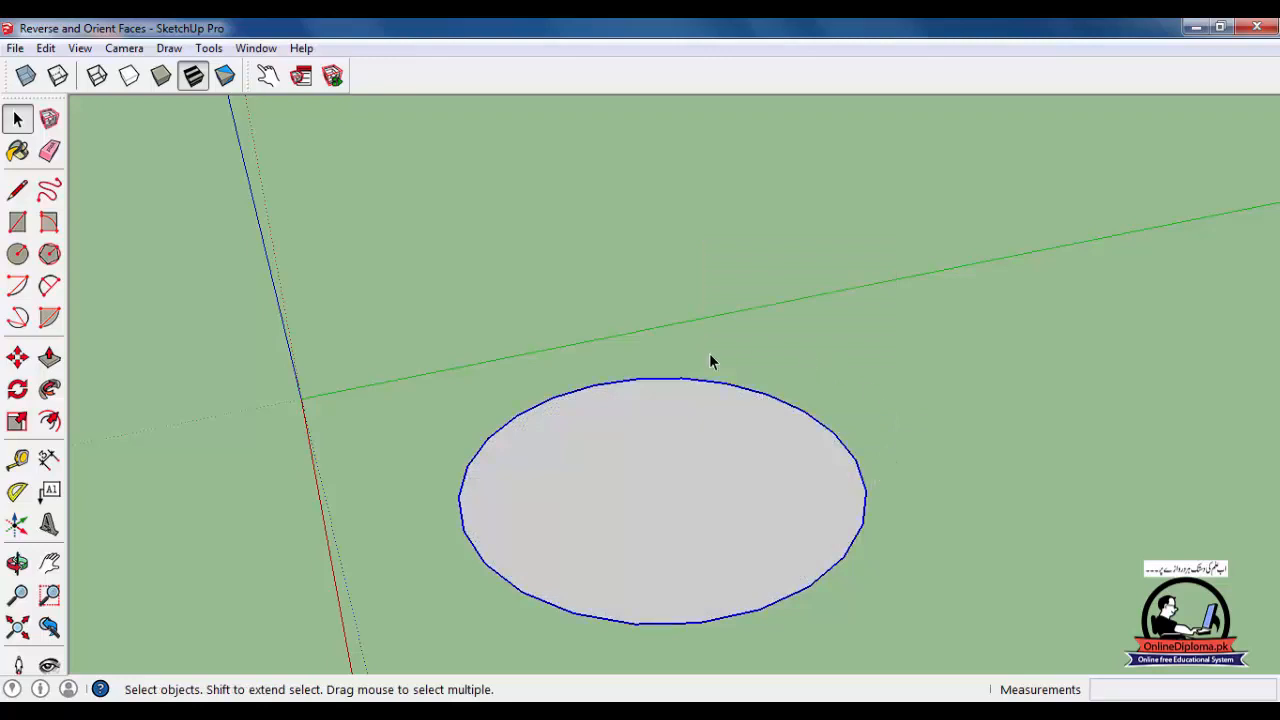
click(817, 380)
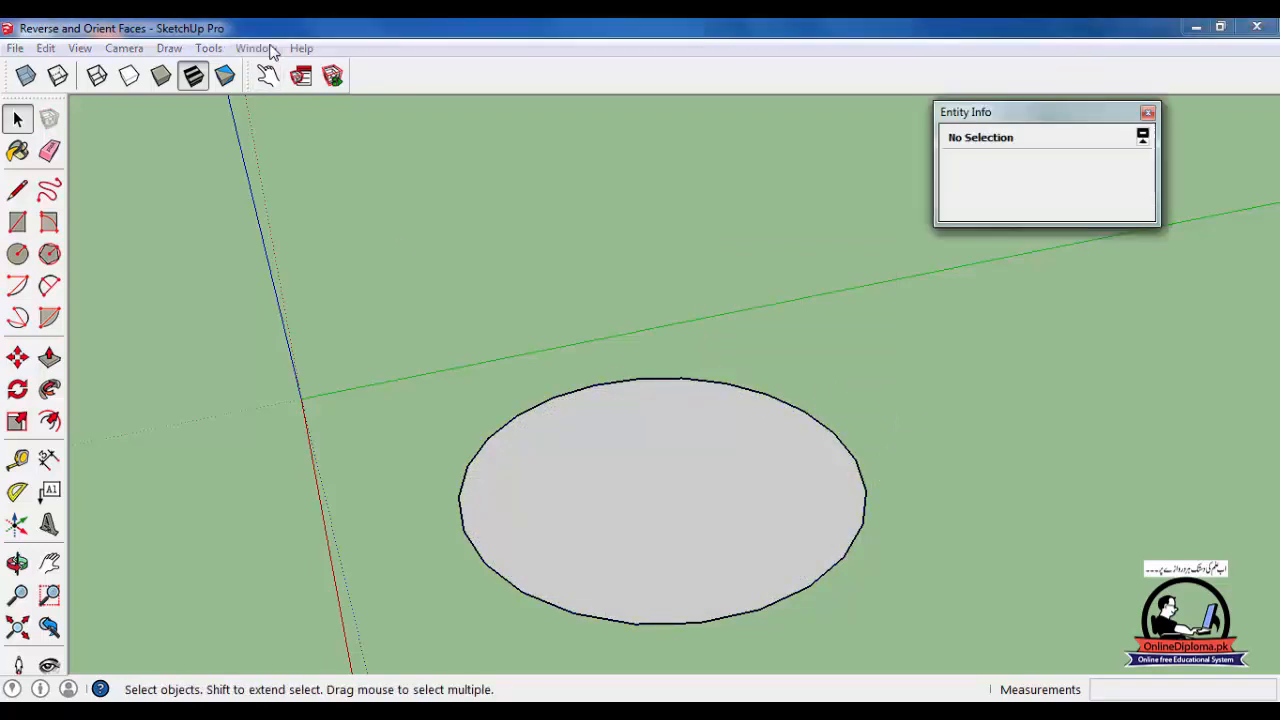
click(777, 404)
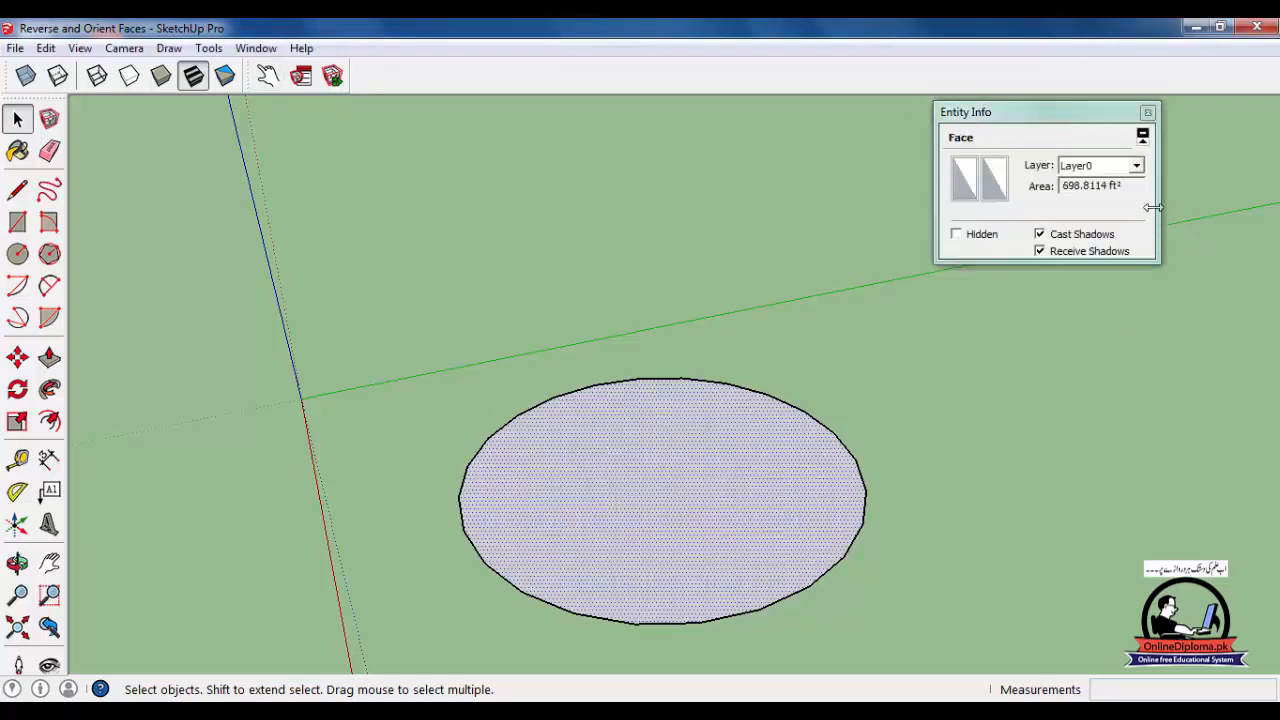
click(857, 413)
click(845, 449)
double_click(1078, 205)
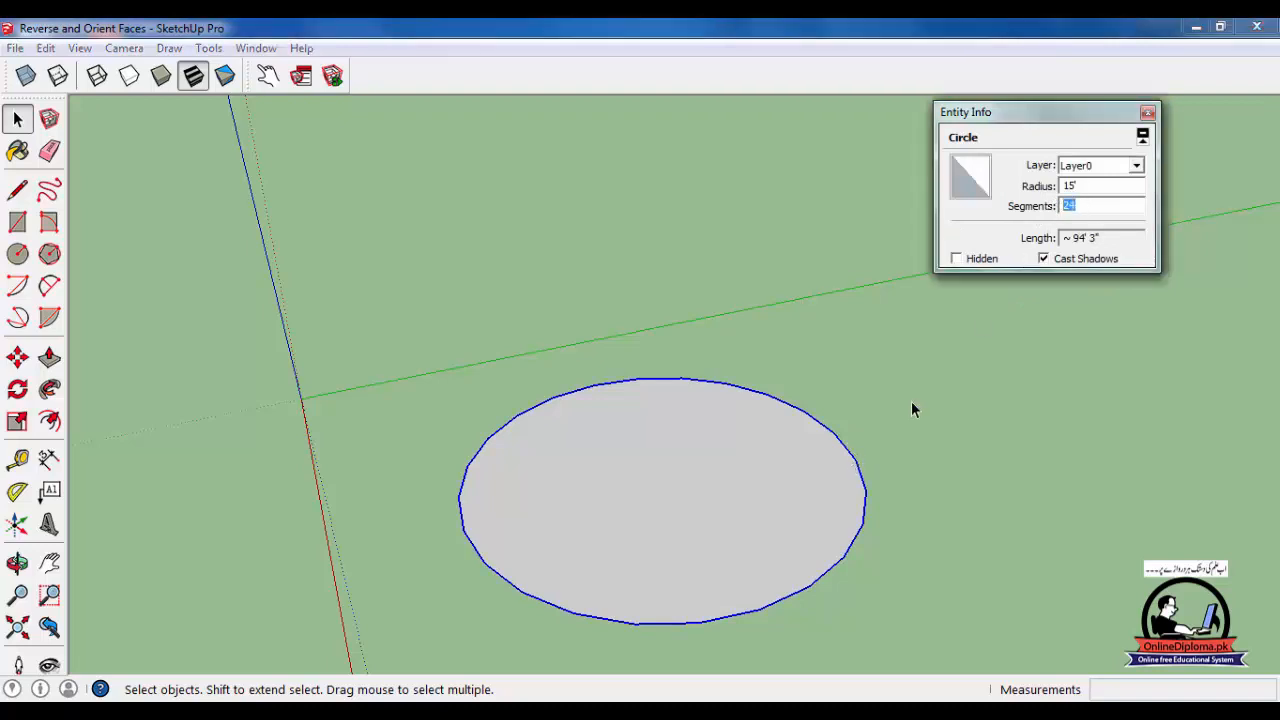
text(5)
key(Return)
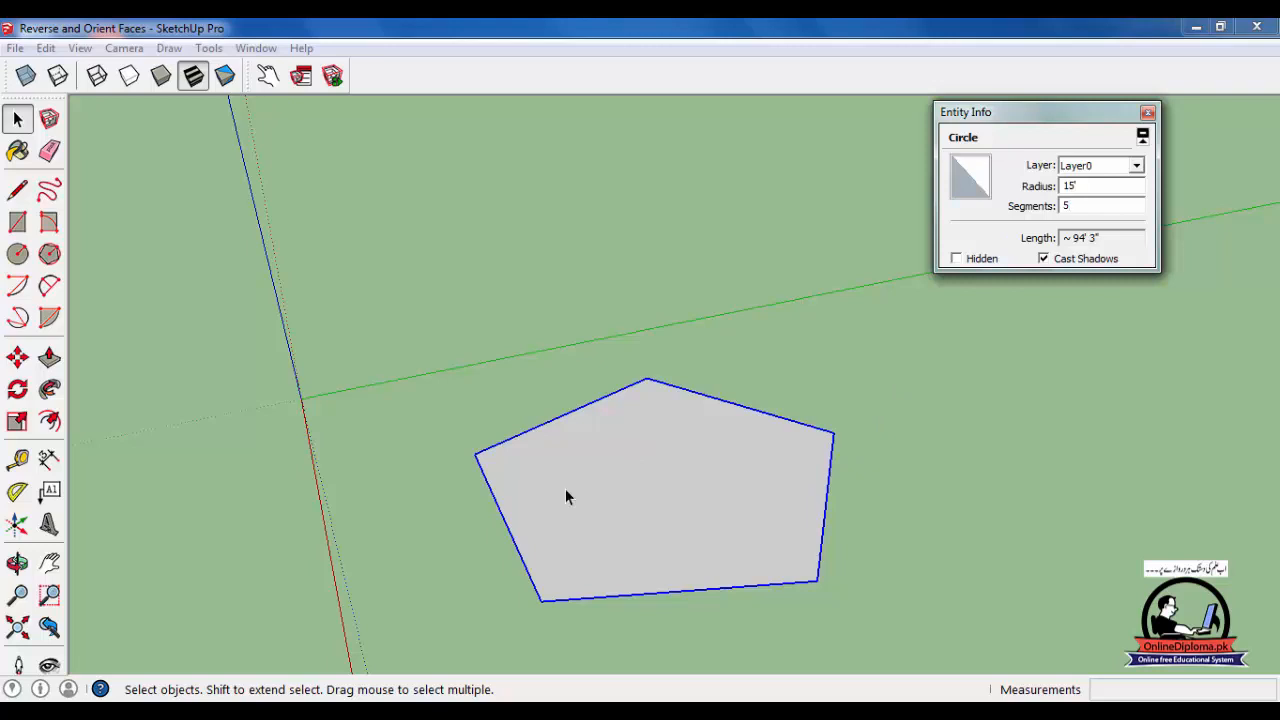
Step: Set the five-sided circle's radius to 5' and its segments to 50, closing its entity info
click(1086, 187)
key(Return)
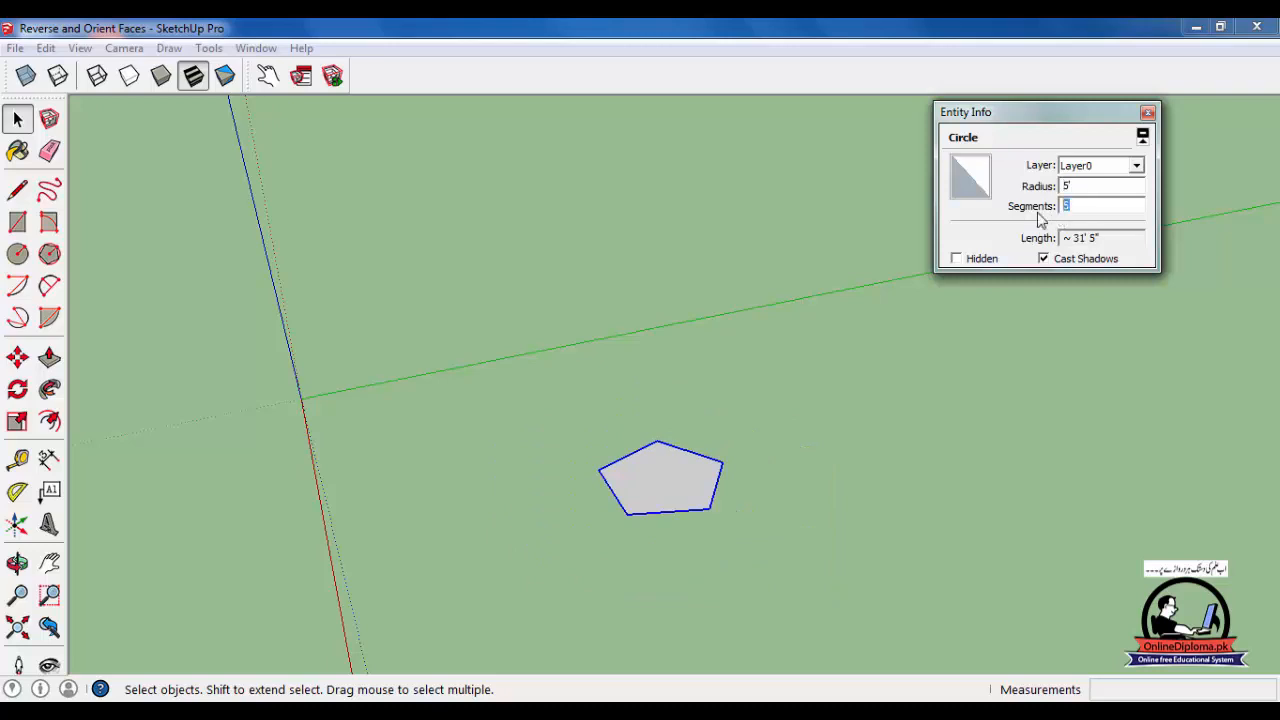
text(50)
key(Return)
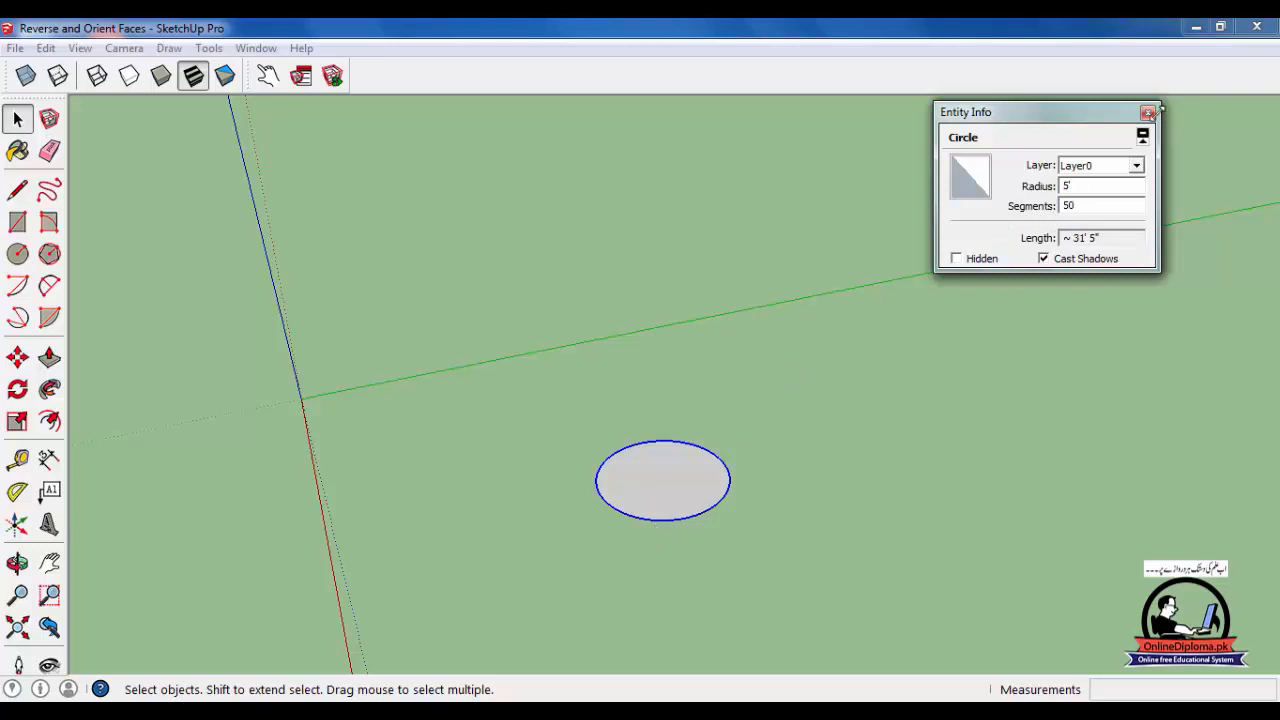
click(1148, 113)
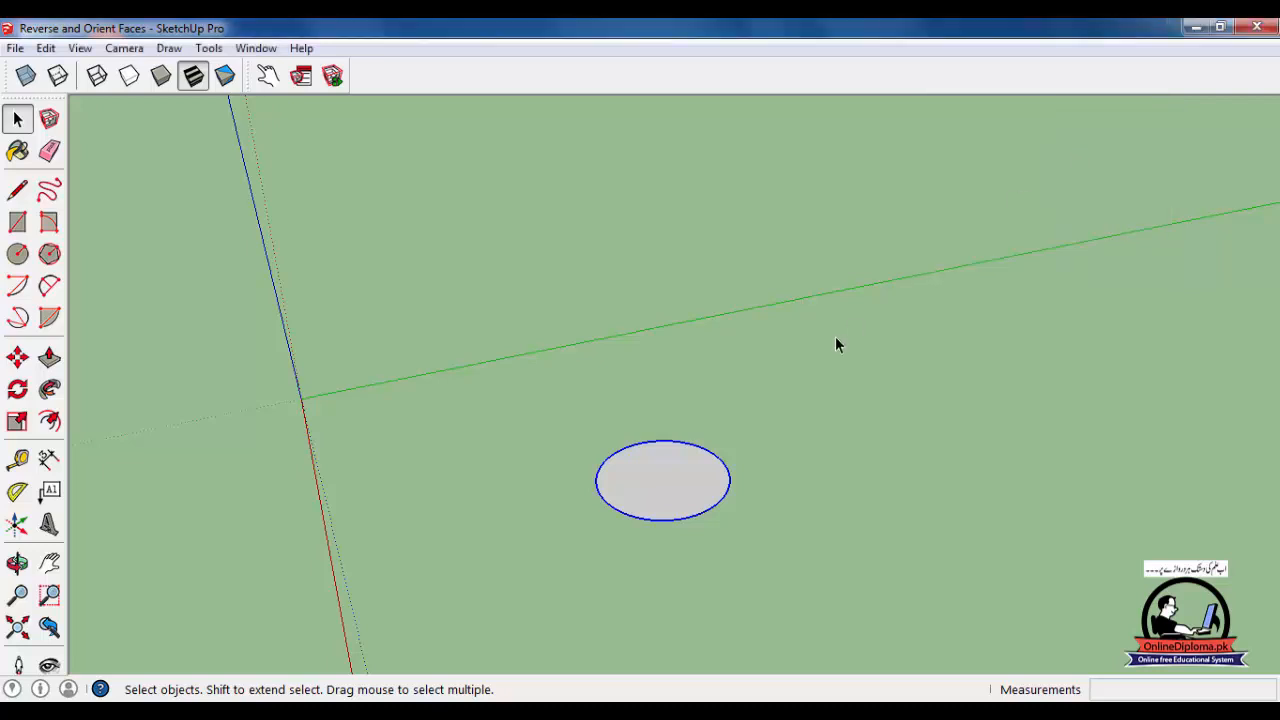
Step: Delete the circle, clearing the model
click(684, 480)
key(Delete)
middle_drag(655, 508, 146, 437)
key(c)
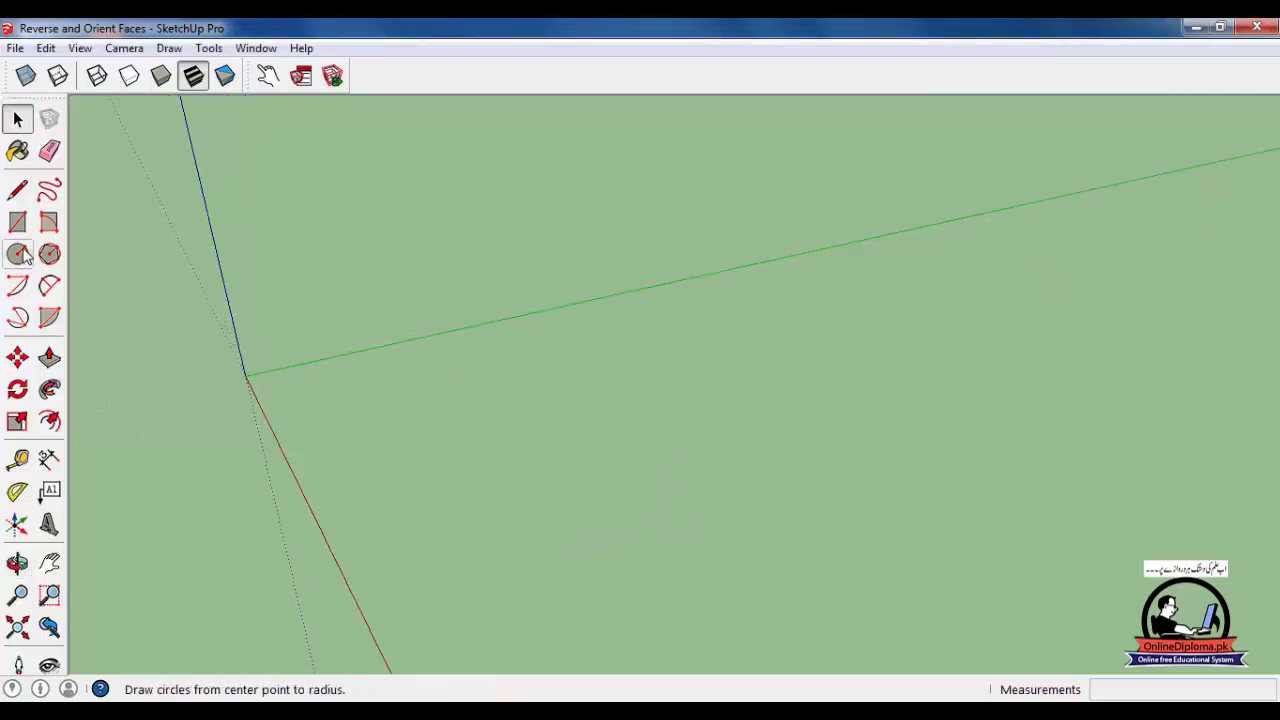
click(570, 426)
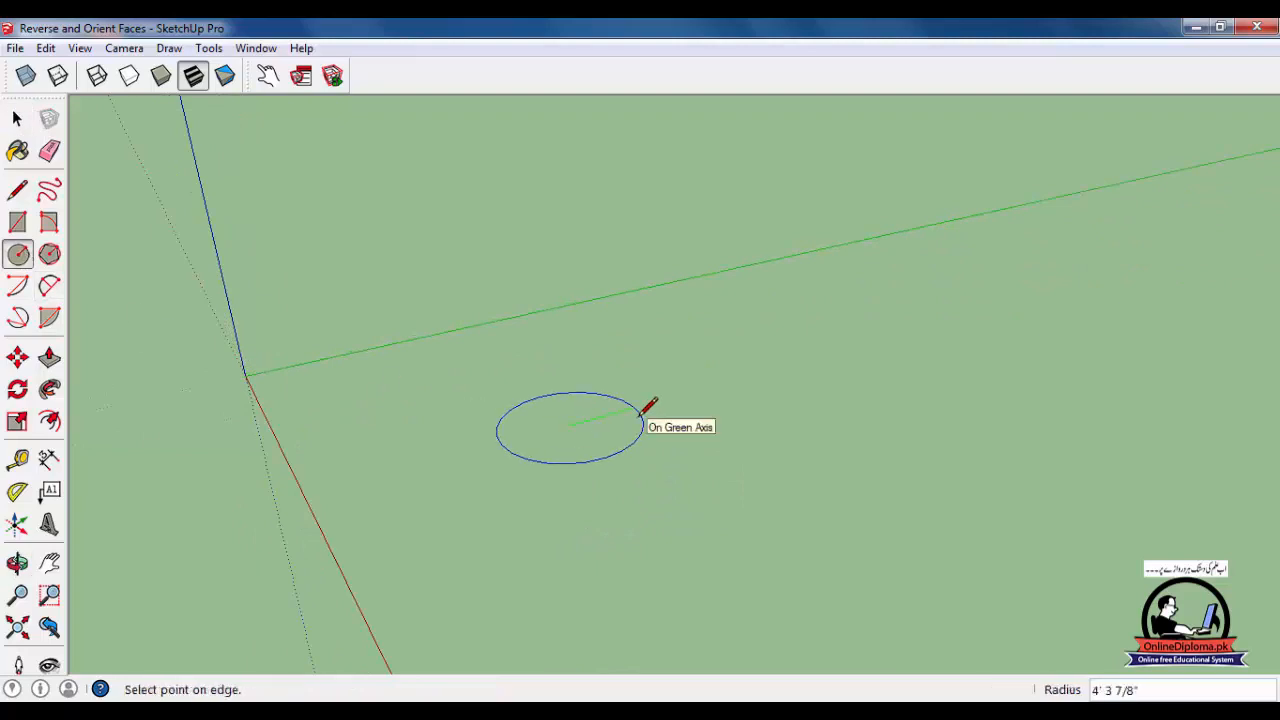
text(1)
key(Return)
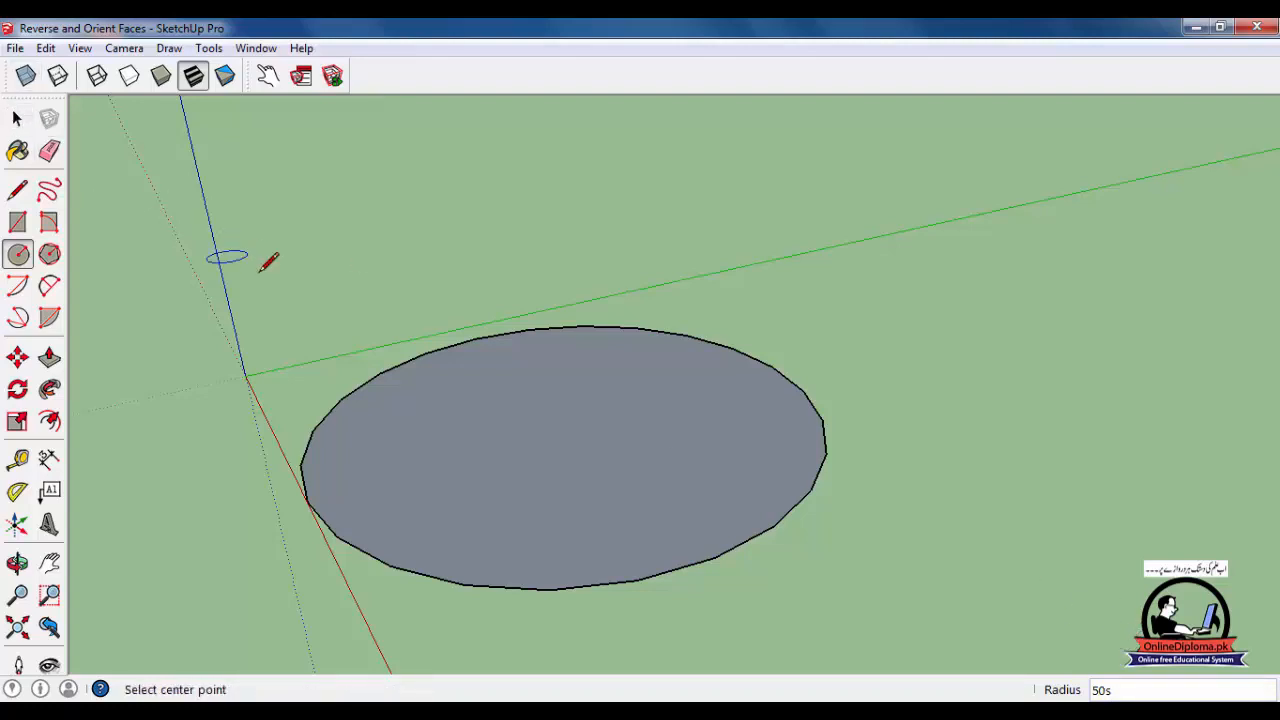
key(ctrl+z)
Step: Draw a circle with a 15' radius and 50 segments on the ground plane near the origin
click(504, 453)
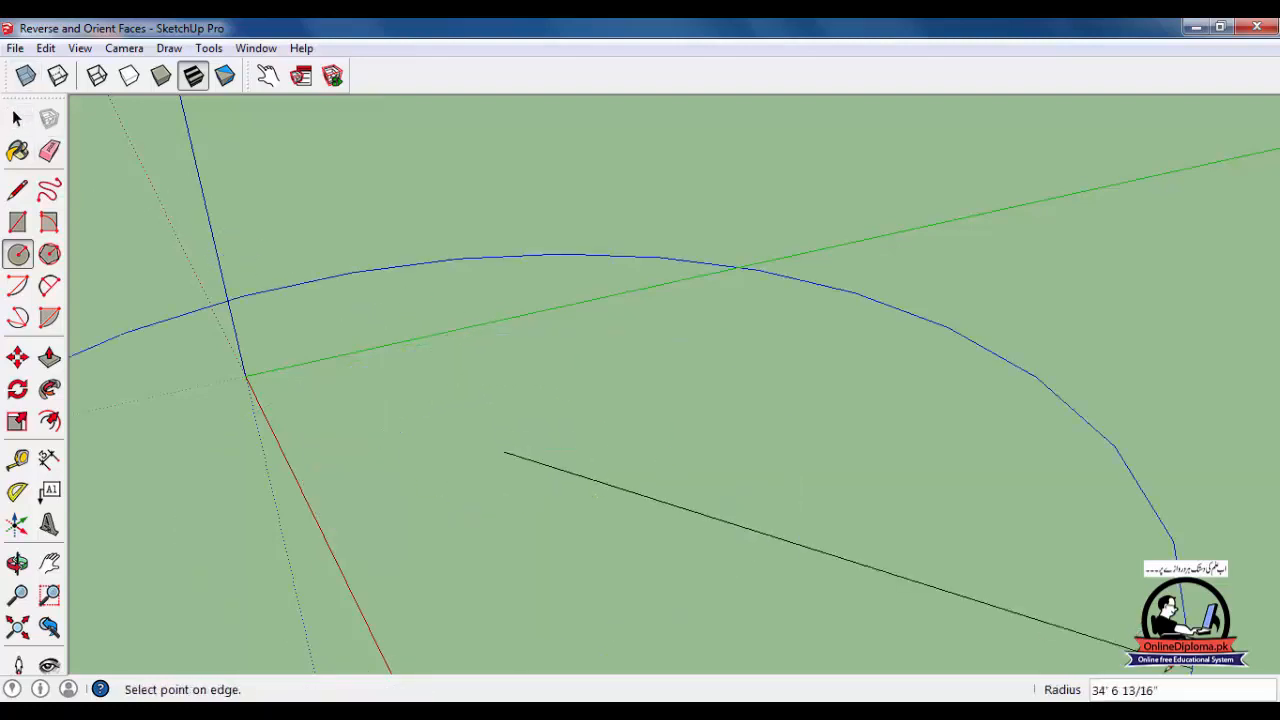
text(15)
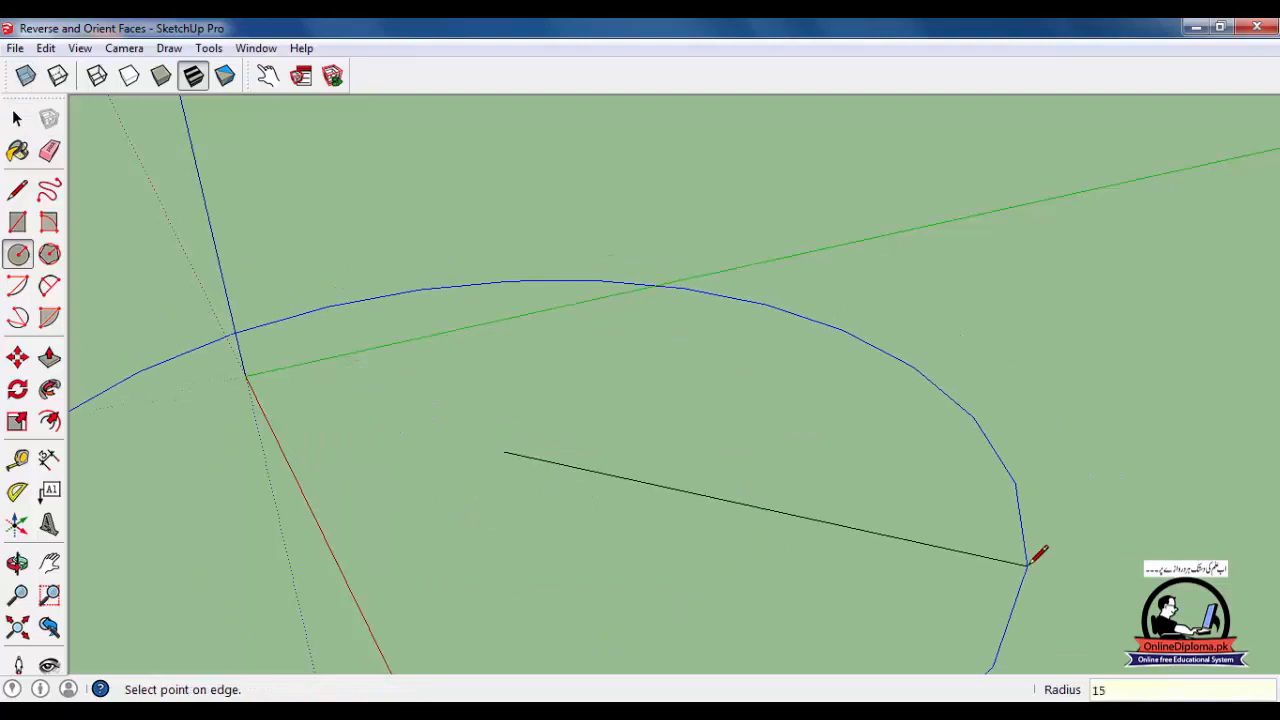
key(Return)
text(50)
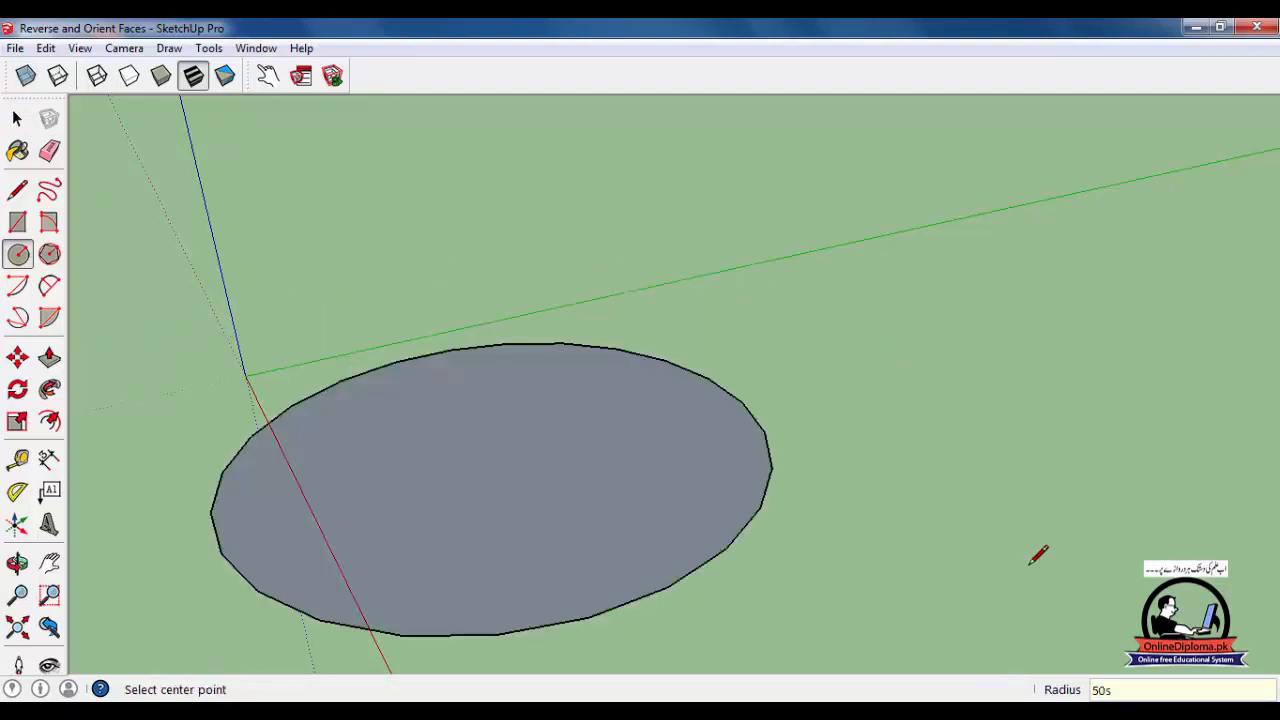
text(s)
key(Return)
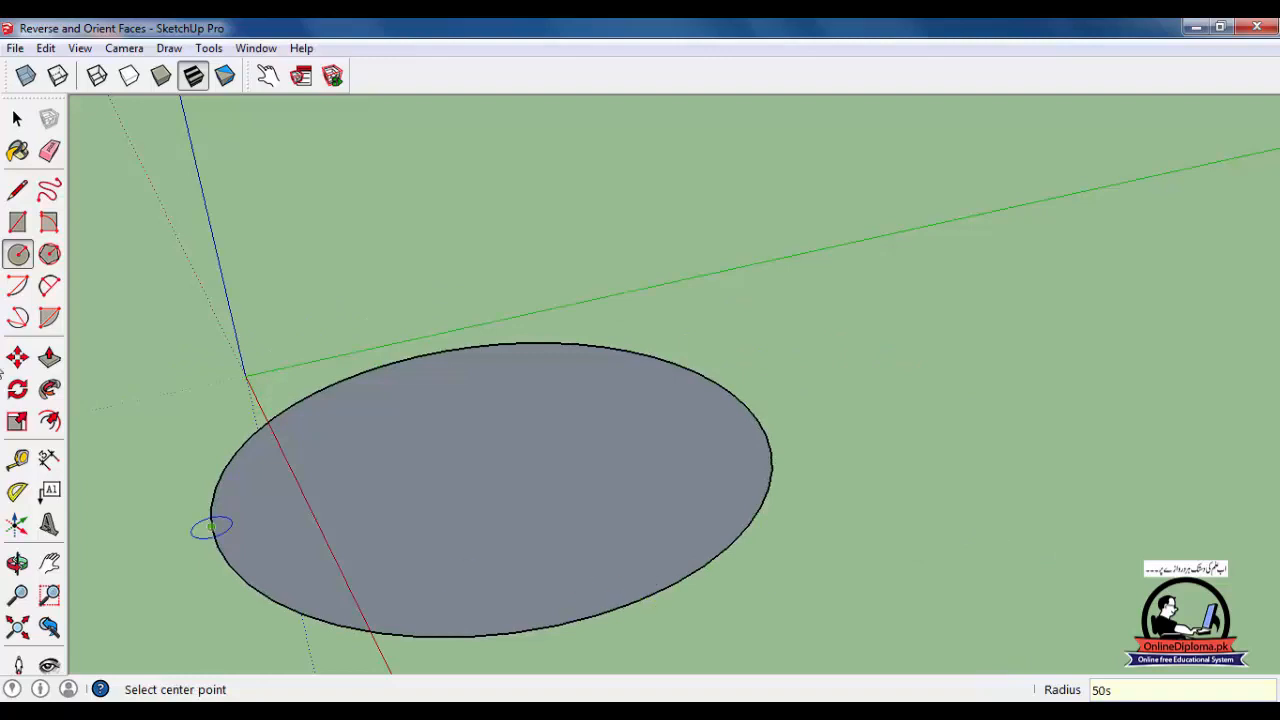
Step: Change the circle's radius to 10' and its segments to 8 through its entity info
click(15, 120)
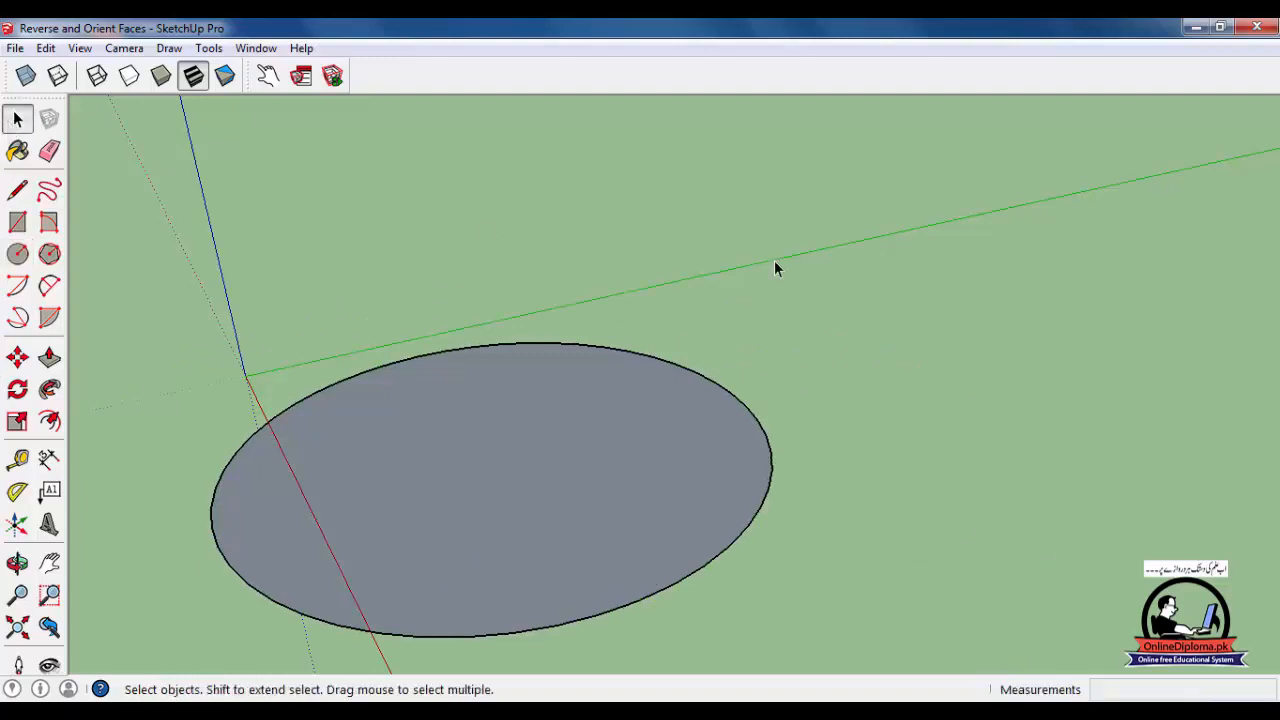
click(736, 397)
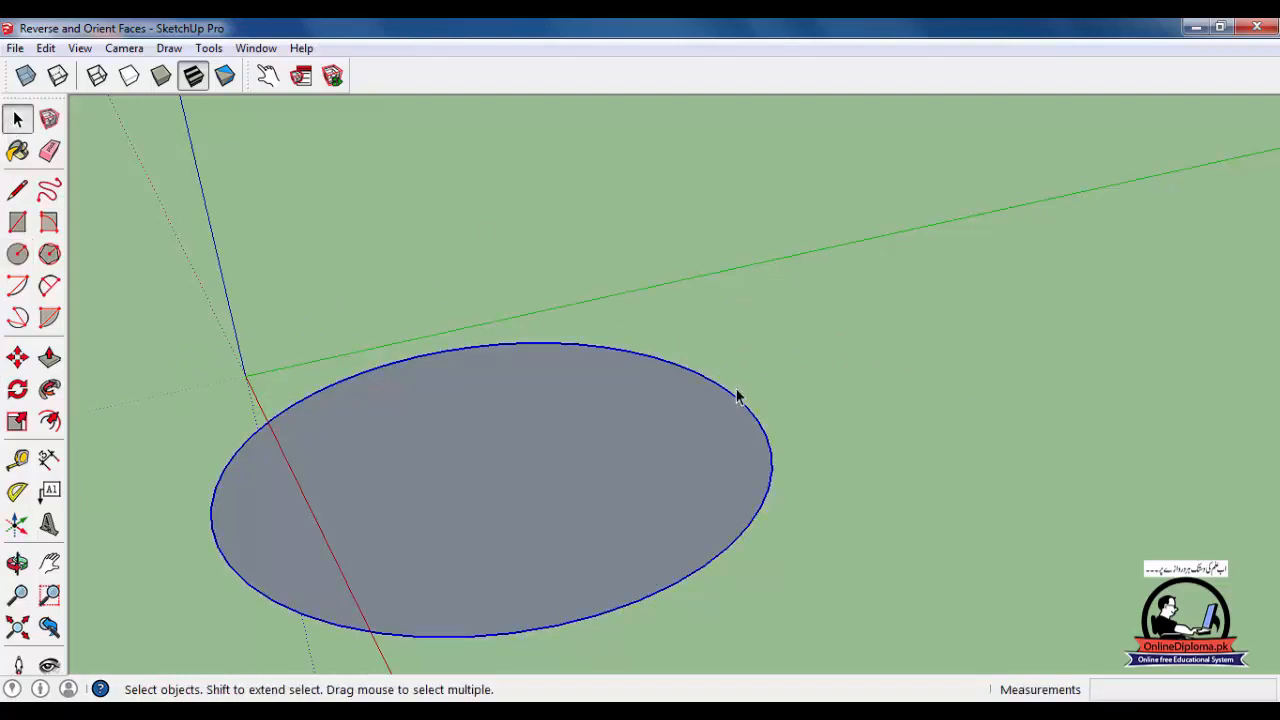
key(ctrl+i)
double_click(1070, 186)
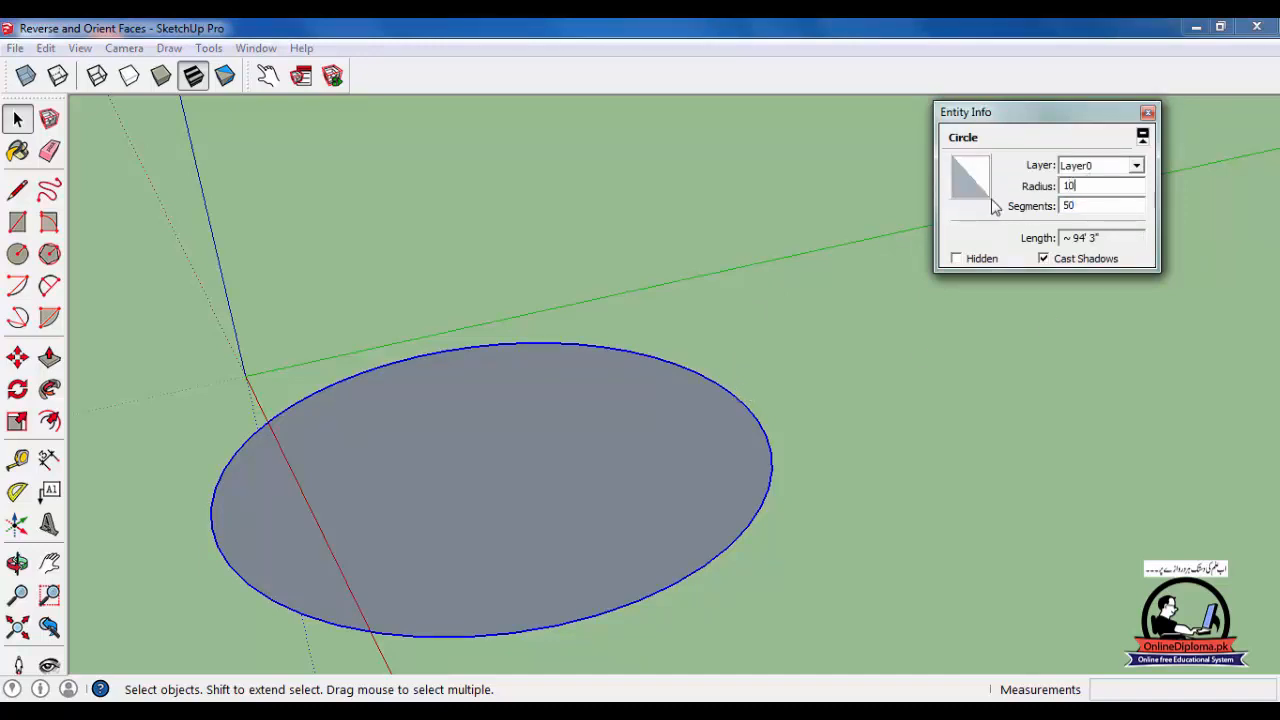
key(Return)
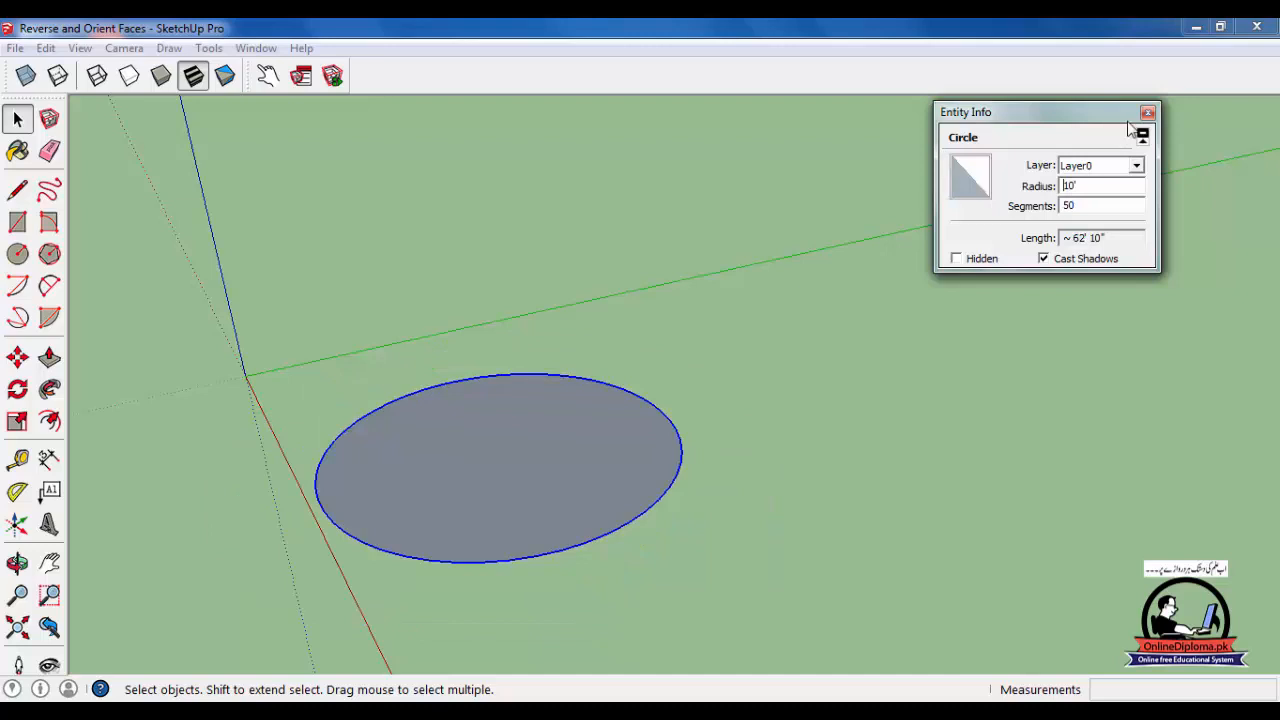
double_click(1088, 206)
text(8)
key(Return)
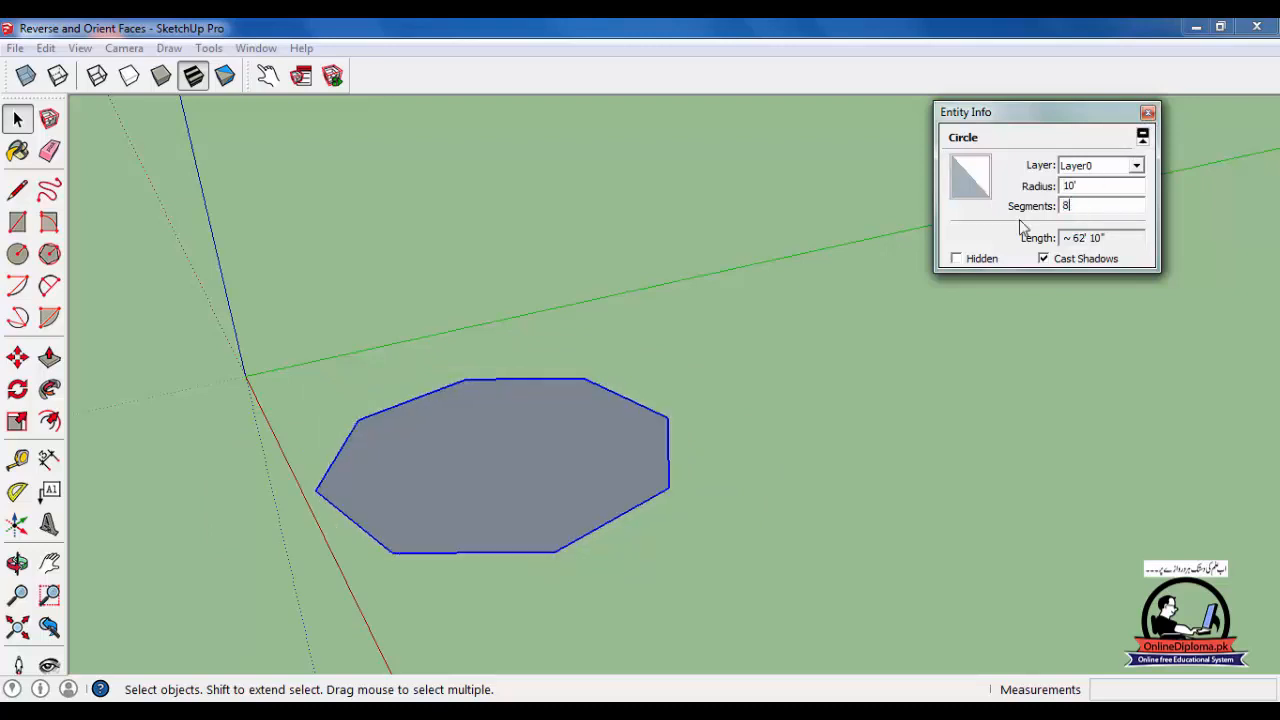
click(1148, 112)
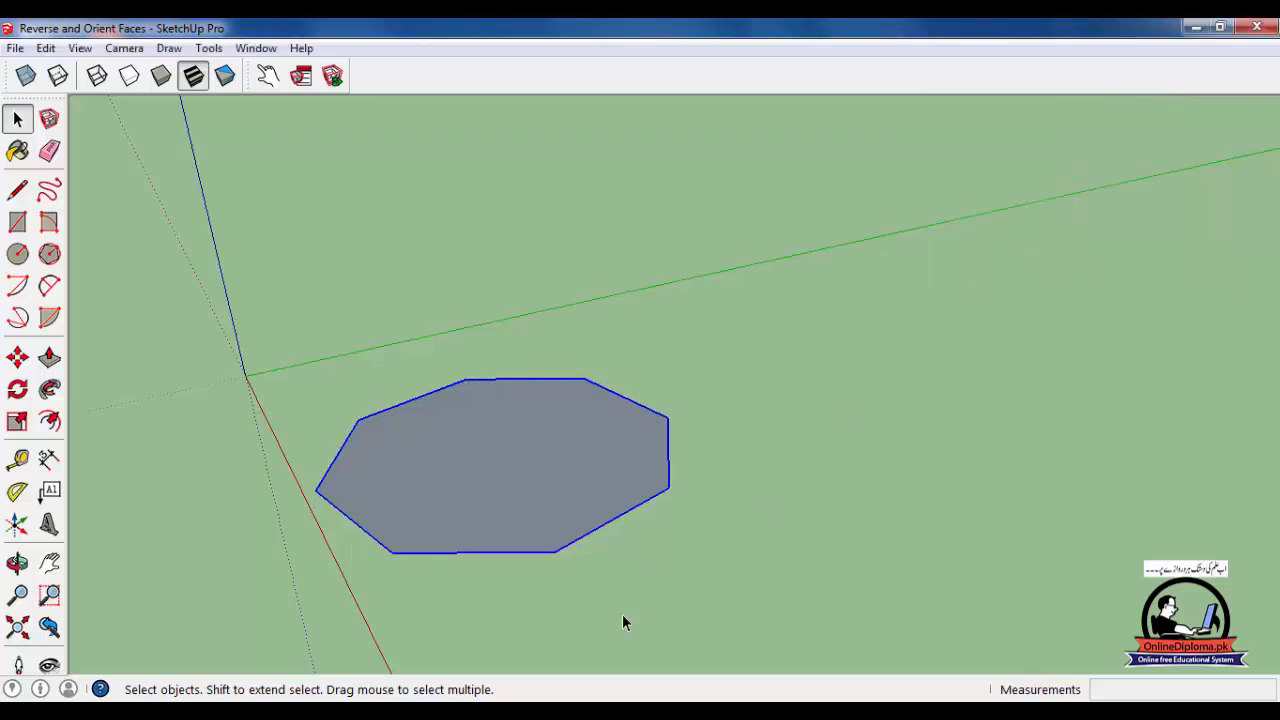
Step: Draw an 8-sided polygon with a 10' inscribed radius beside the eight-segment circle
middle_drag(654, 516, 545, 468)
click(49, 254)
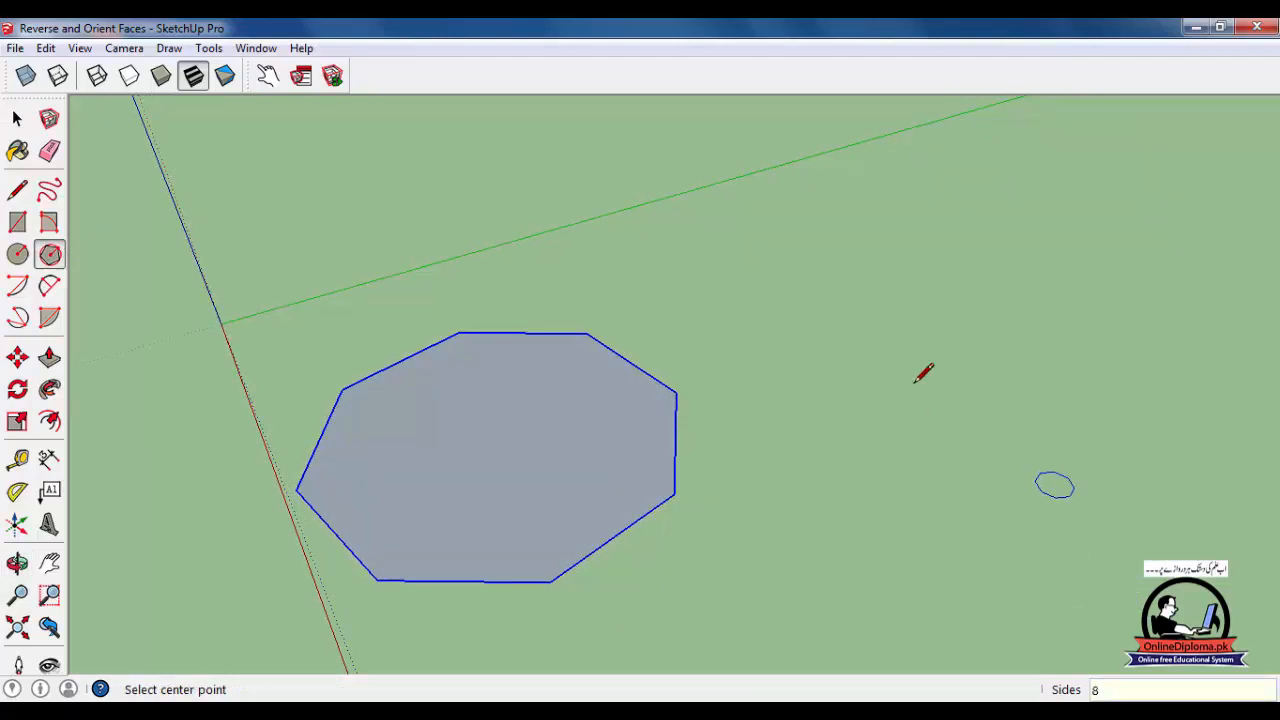
click(899, 334)
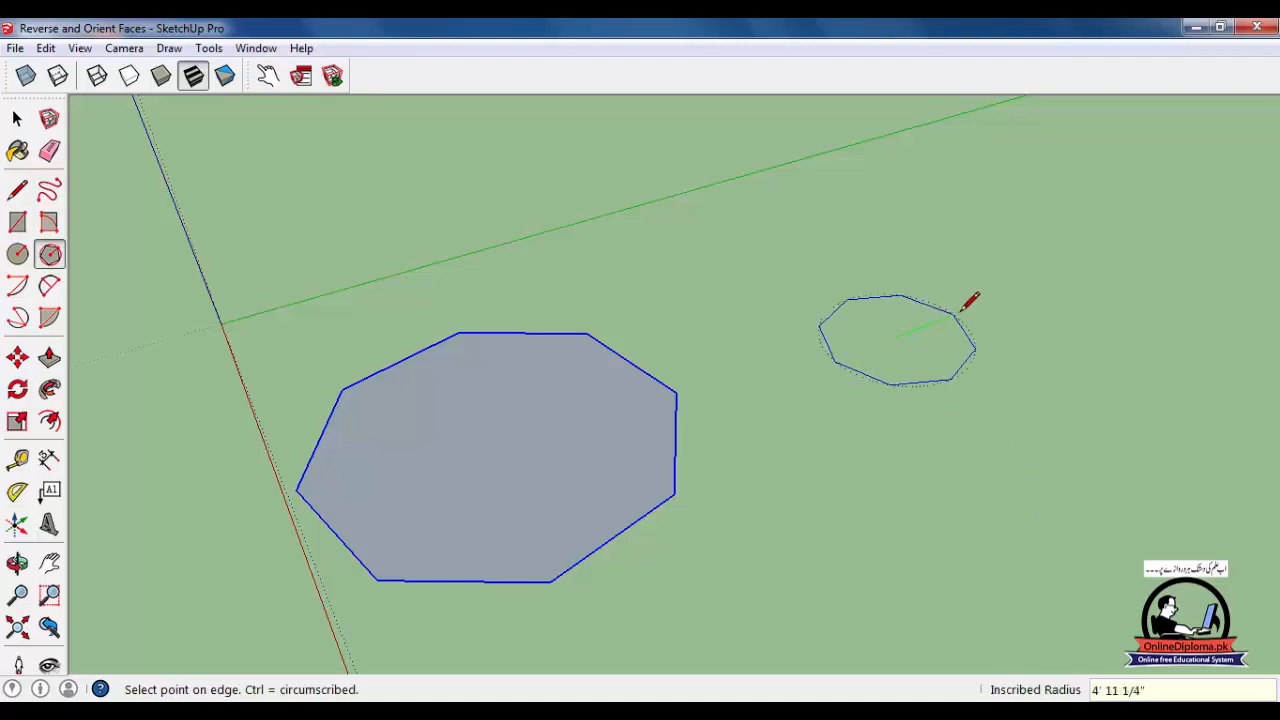
text(15)
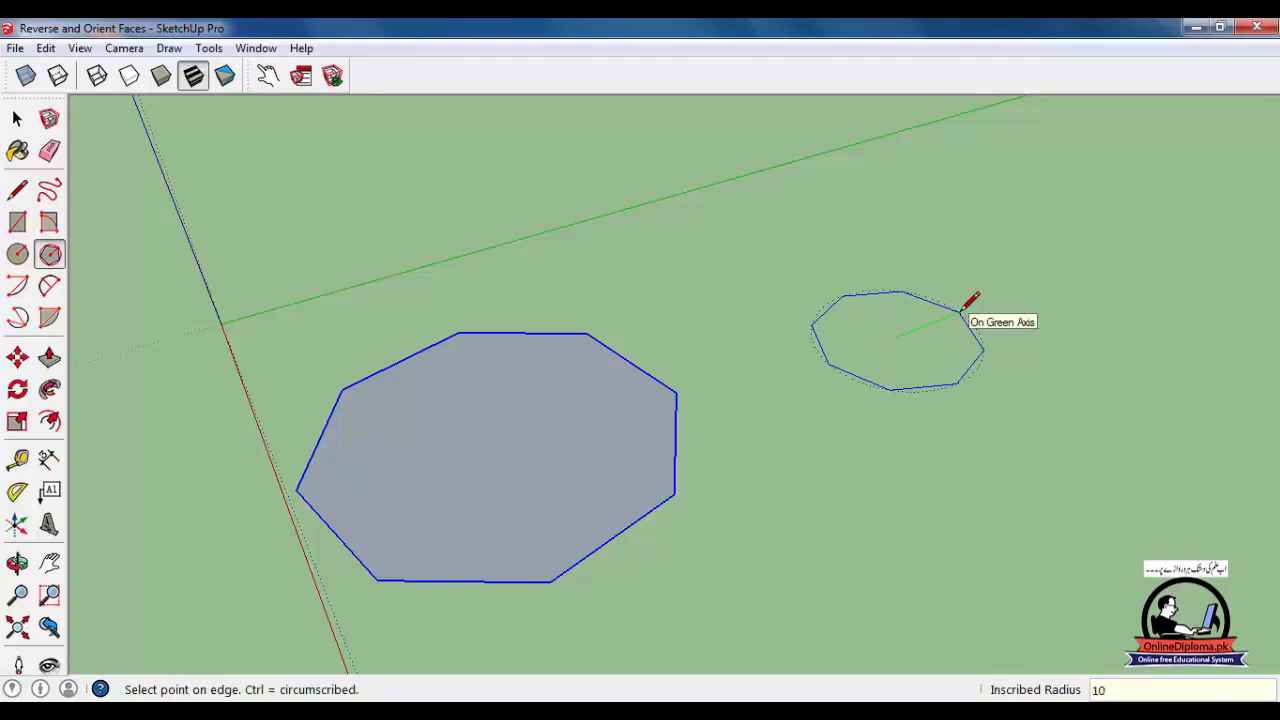
key(Return)
middle_drag(974, 297, 600, 403)
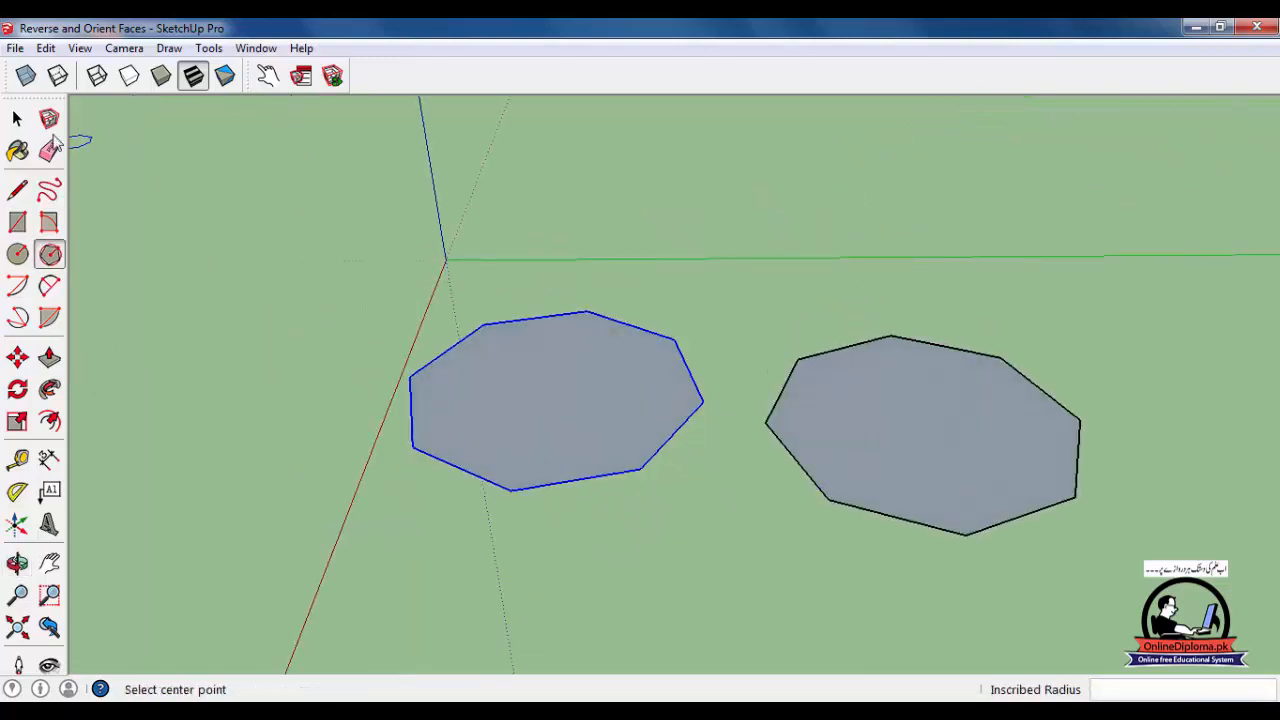
Step: Push/Pull the polygon's face upward by 2'
click(17, 119)
click(520, 420)
click(975, 430)
key(p)
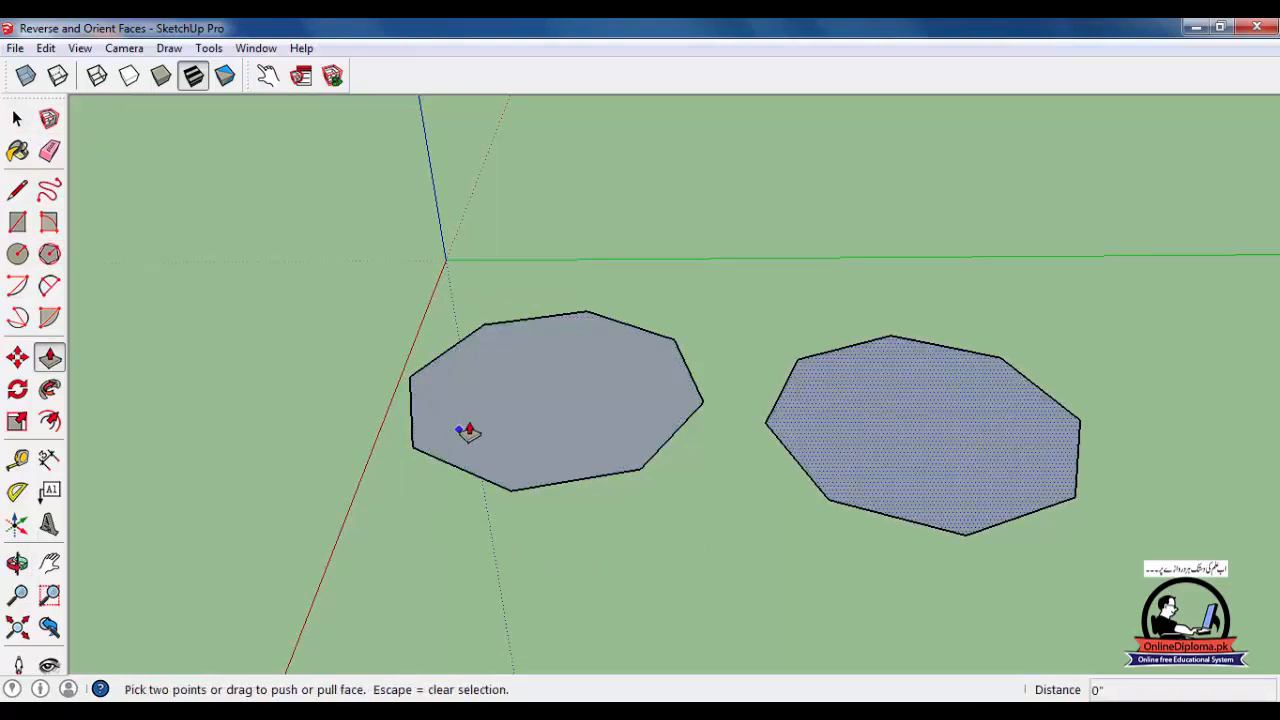
click(472, 419)
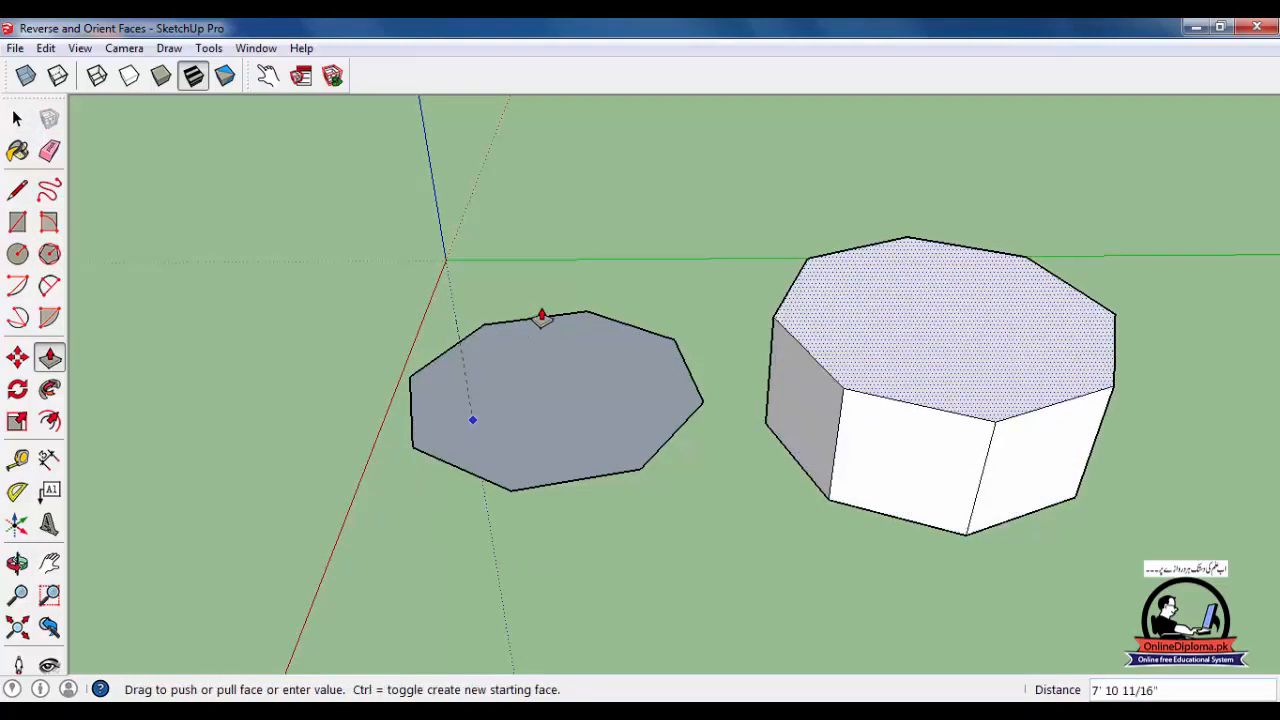
text(2')
key(Return)
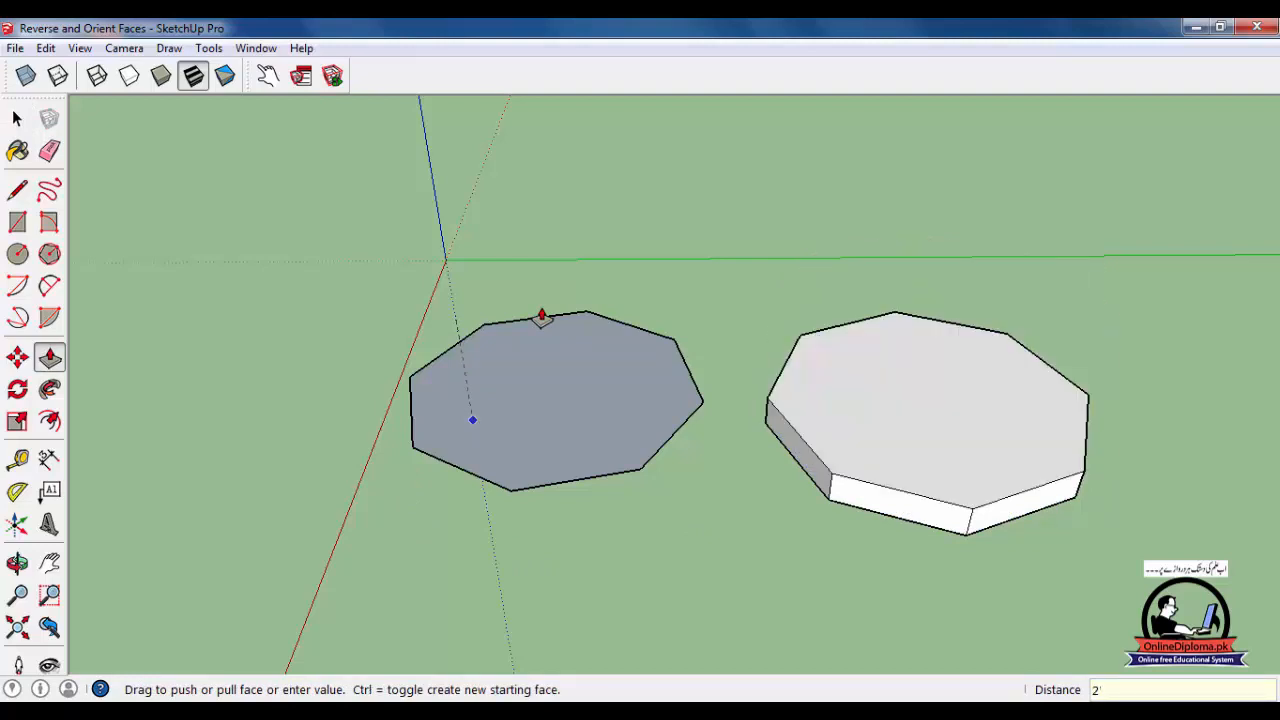
Step: Pull the top face of the extruded polygon up by about another 13' 3"
middle_drag(863, 449, 1071, 423)
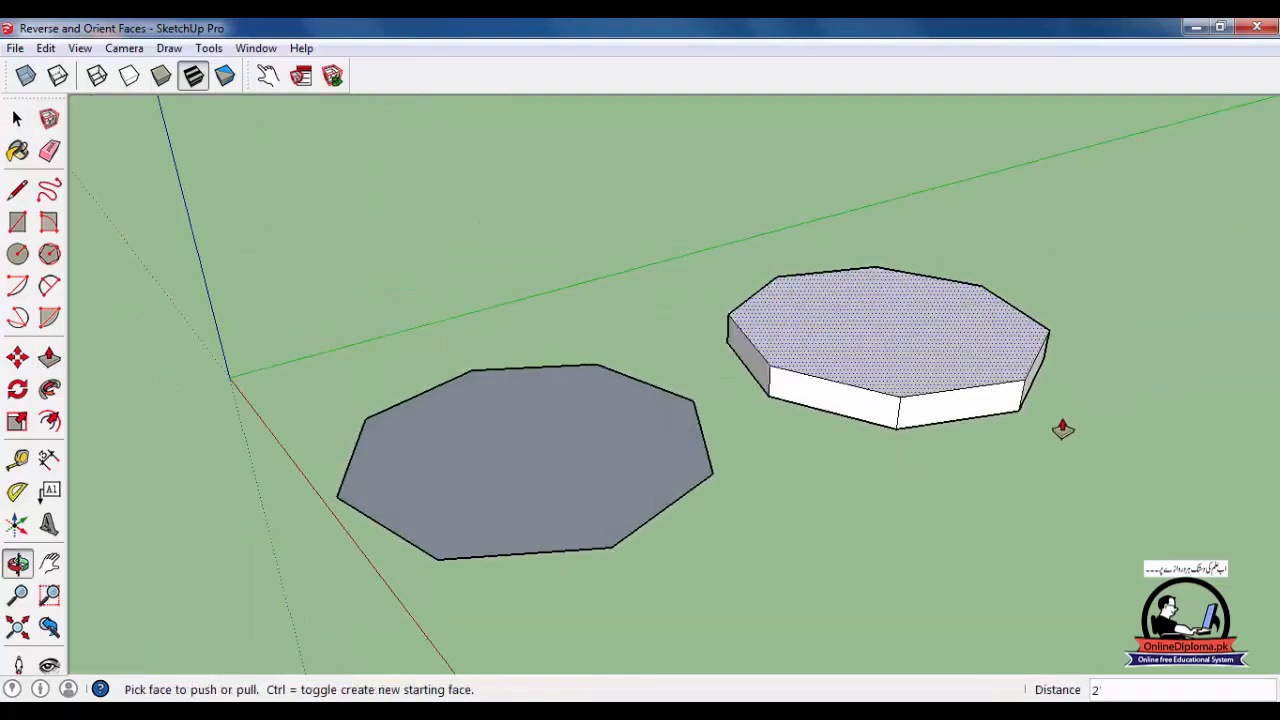
scroll(1071, 423, down, 2)
click(972, 345)
click(983, 191)
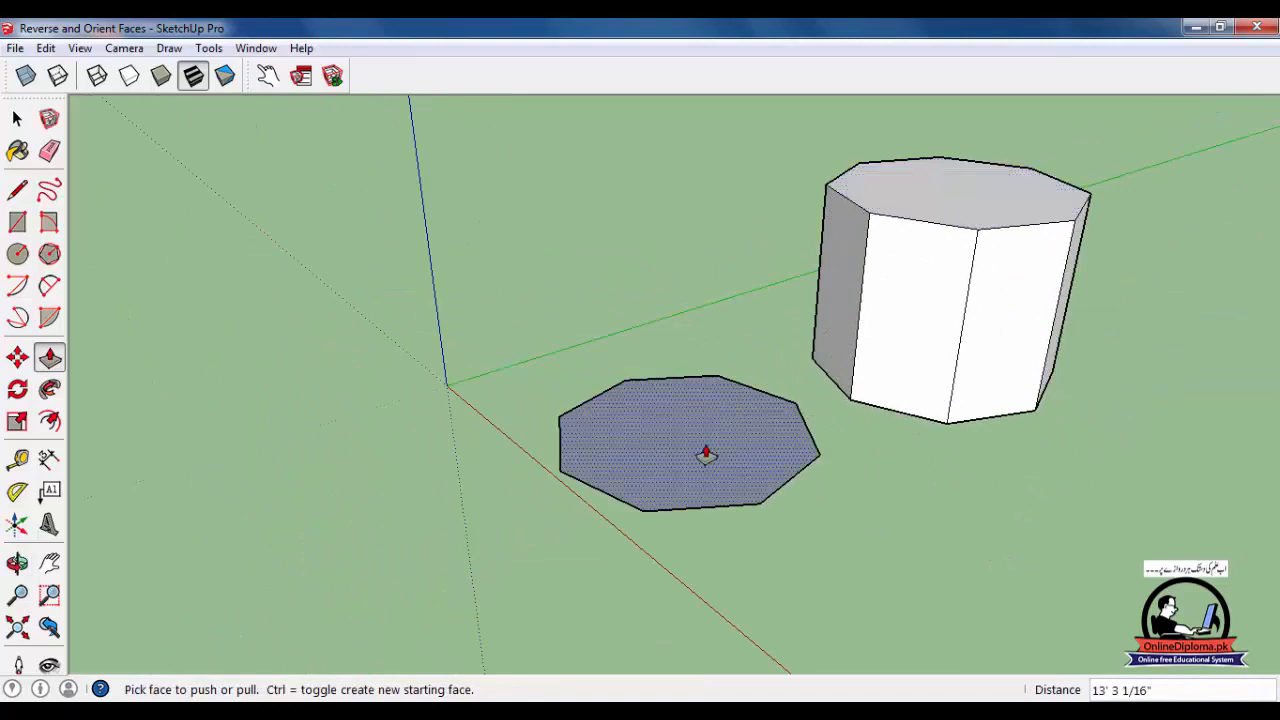
Step: Pull the eight-segment circle's face up about 15' 3" to match the height of the polygon solid
click(706, 451)
click(980, 245)
middle_drag(943, 429, 766, 437)
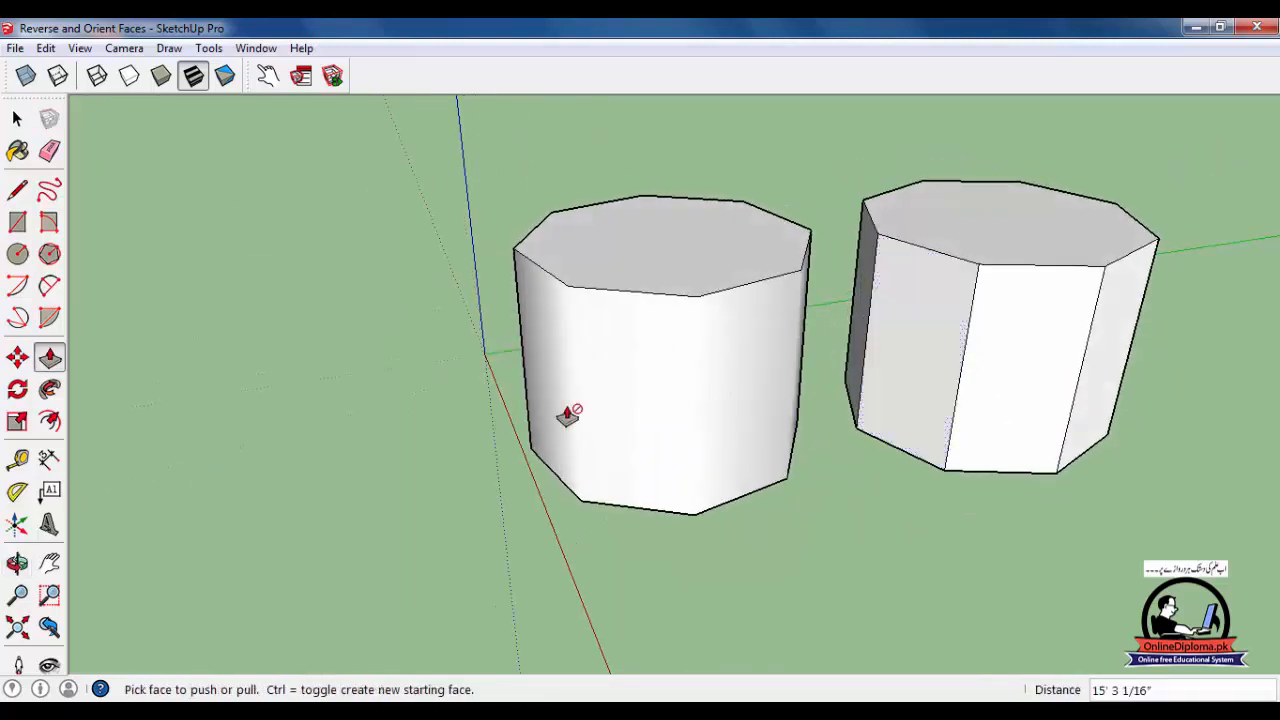
click(16, 119)
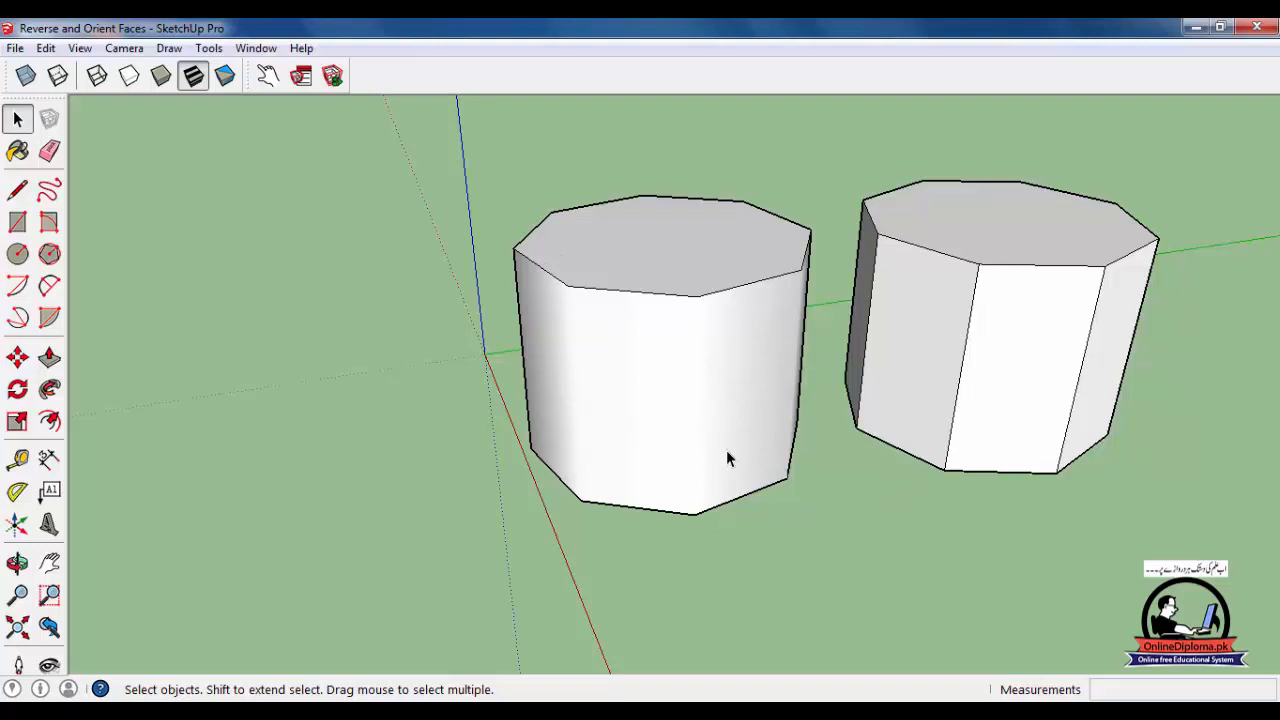
Step: Display the hidden geometry and compare the side edges of the eight-segment circle's solid with those of the polygon solid
click(80, 48)
click(117, 121)
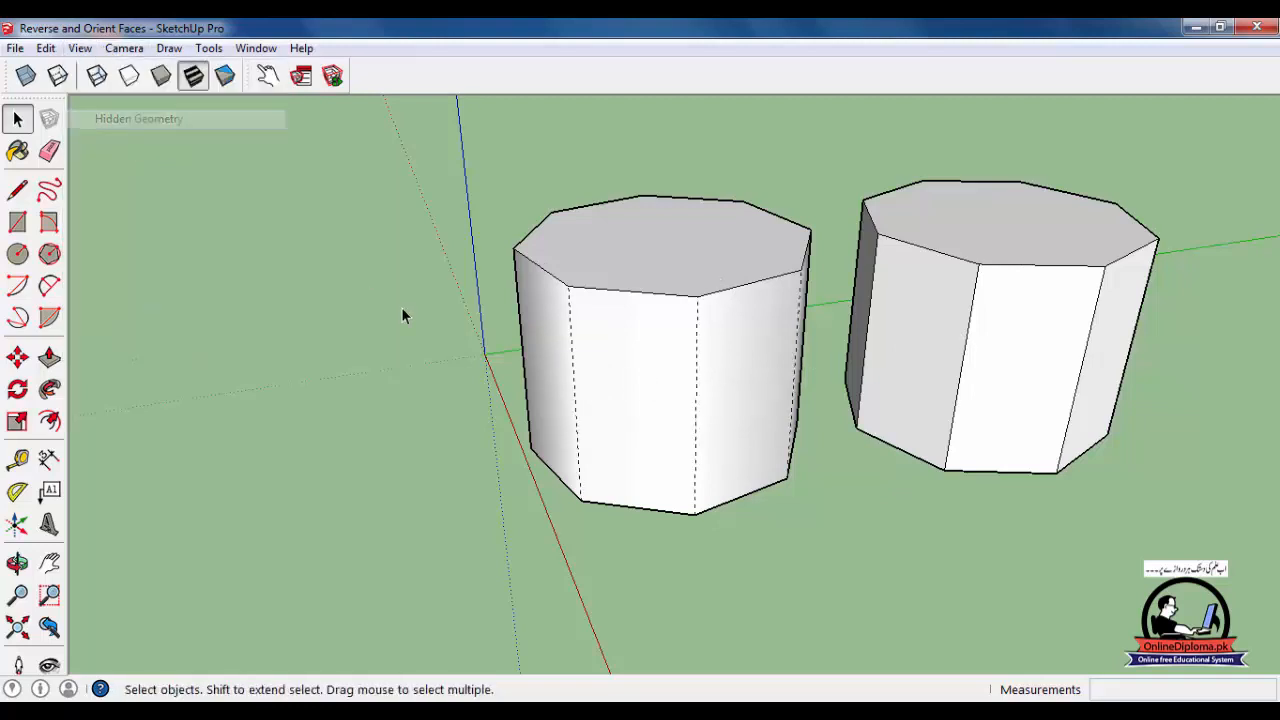
middle_drag(718, 402, 711, 443)
scroll(711, 430, up, 2)
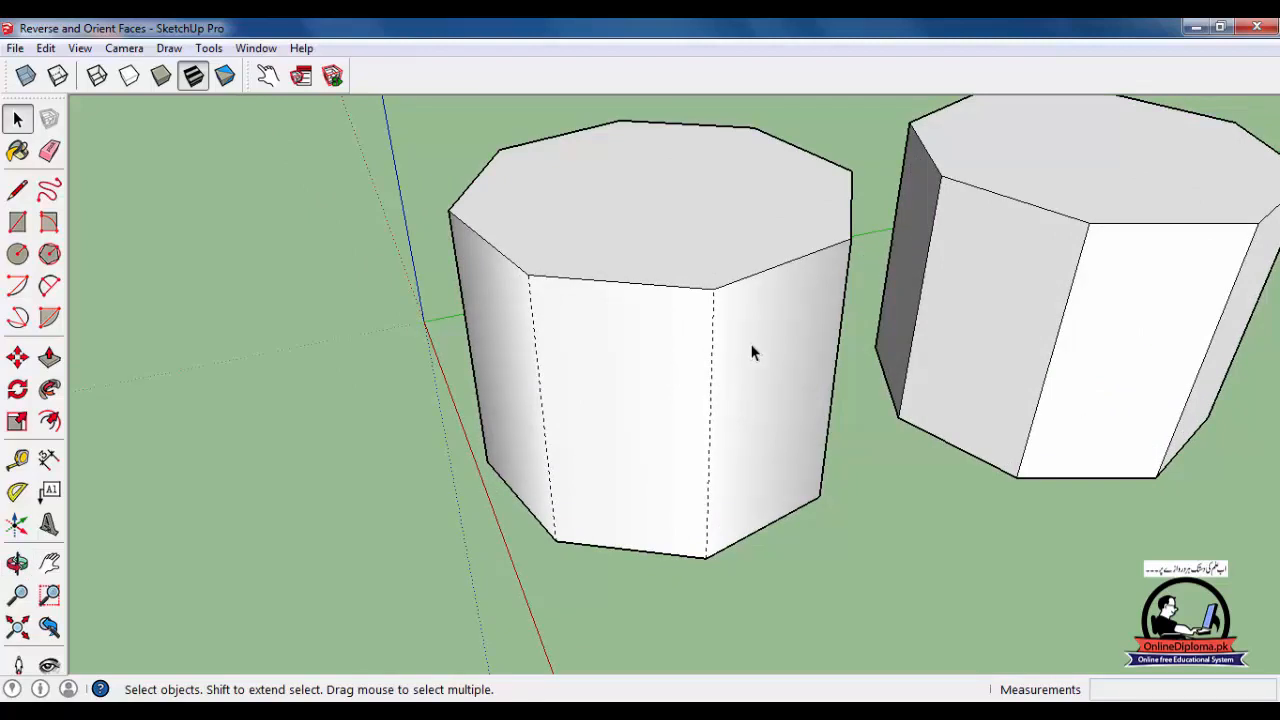
middle_drag(1040, 339, 947, 305)
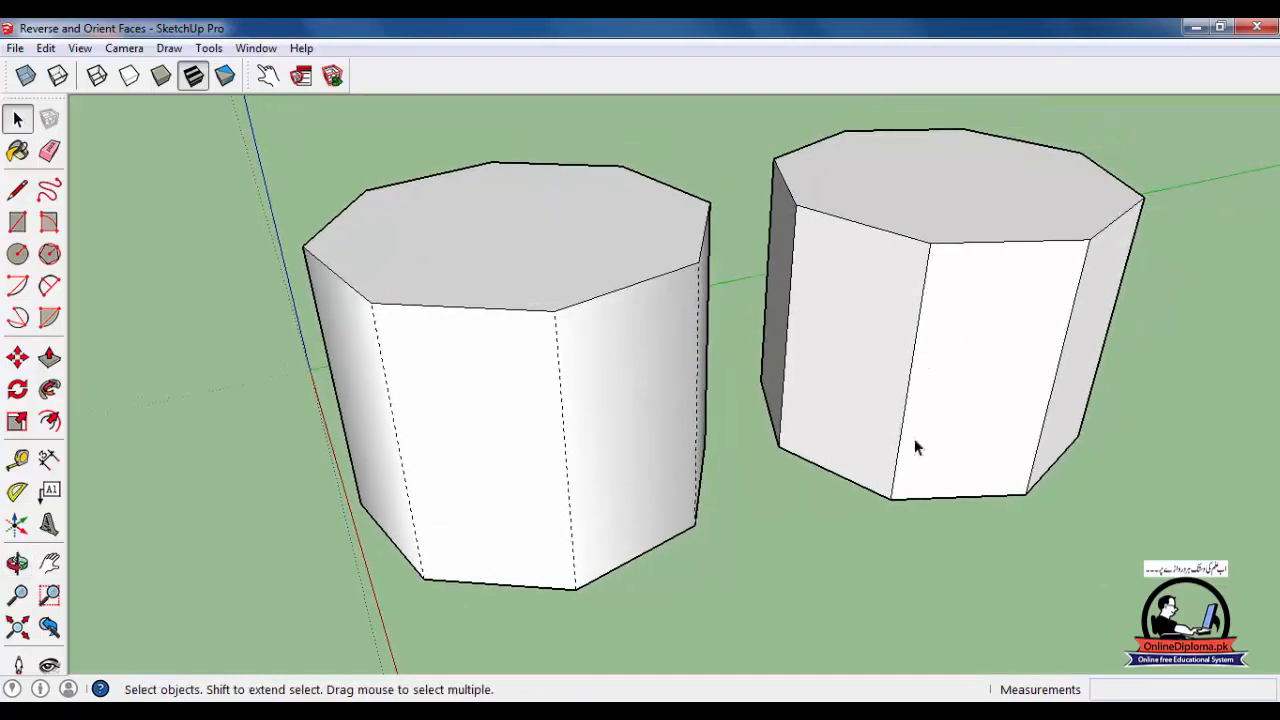
Step: Soften two front vertical edges of the polygon solid with the Eraser
key(e)
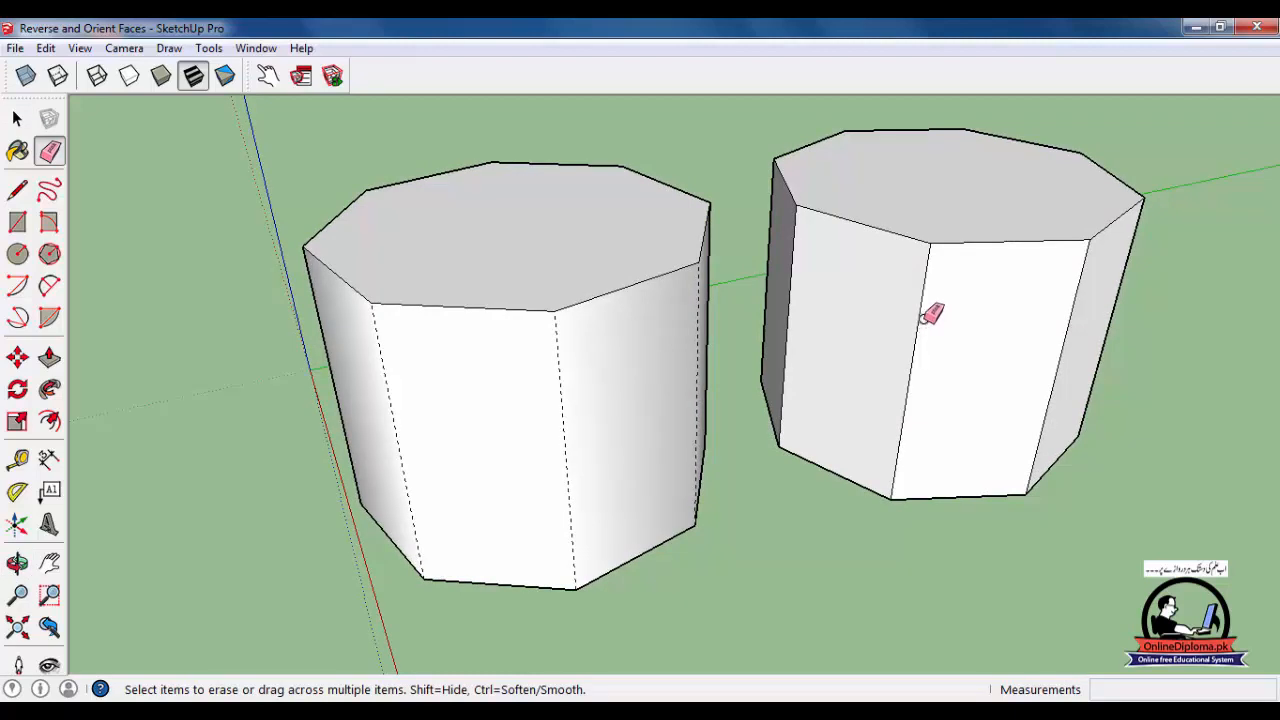
ctrl+click(921, 316)
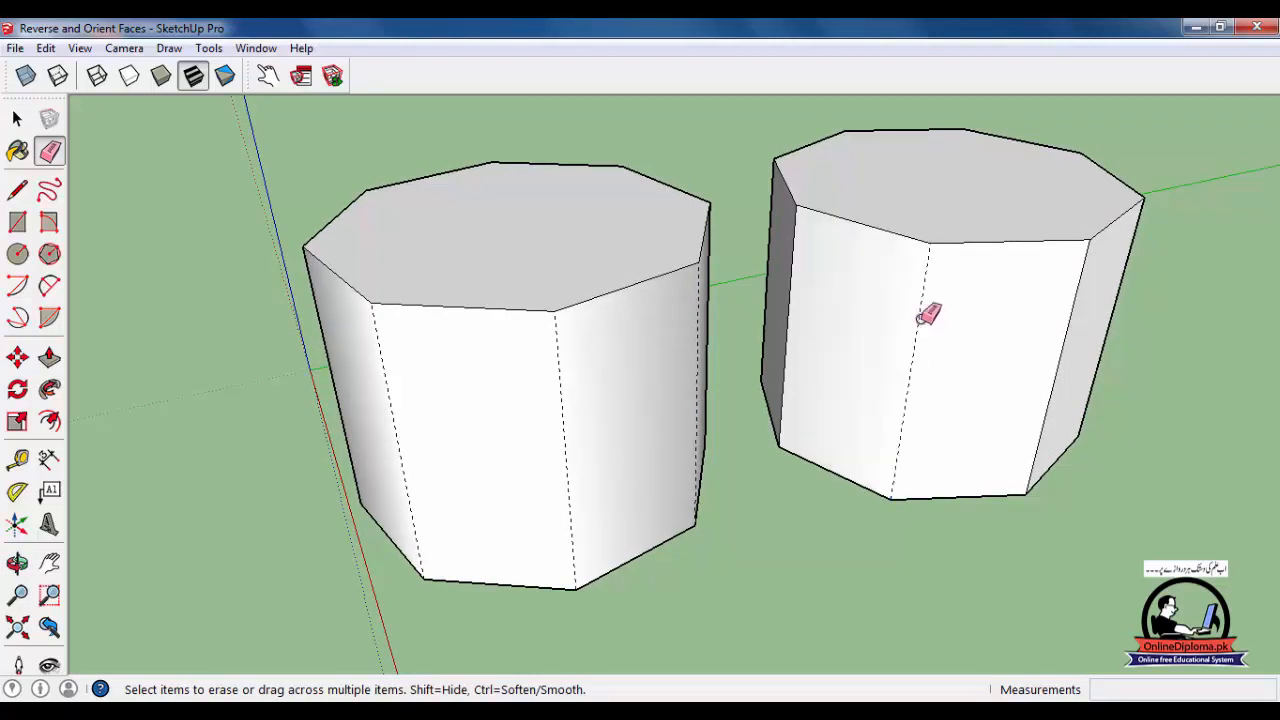
ctrl+click(1072, 310)
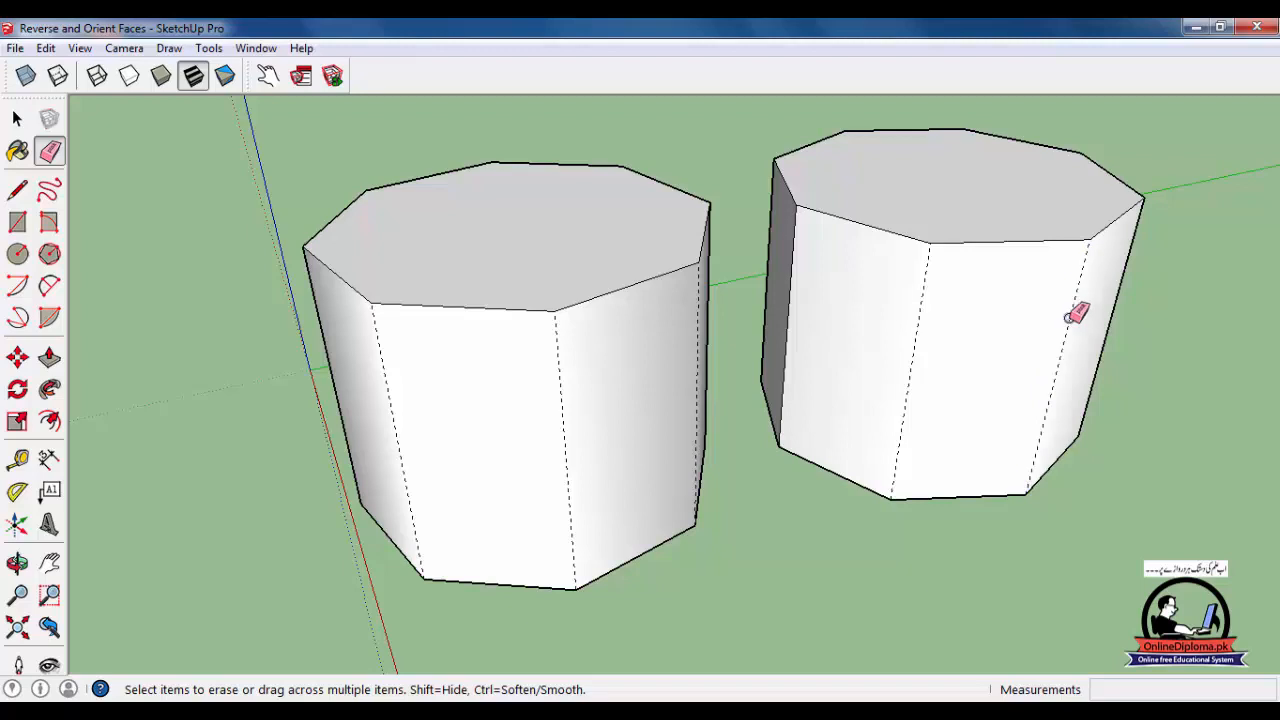
Step: Turn off the hidden geometry display
click(80, 48)
click(118, 117)
mouse_move(838, 433)
middle_down()
mouse_move(720, 386)
mouse_move(520, 337)
mouse_move(638, 405)
mouse_move(894, 446)
mouse_move(791, 309)
mouse_move(949, 337)
mouse_move(800, 360)
mouse_move(1149, 400)
middle_up()
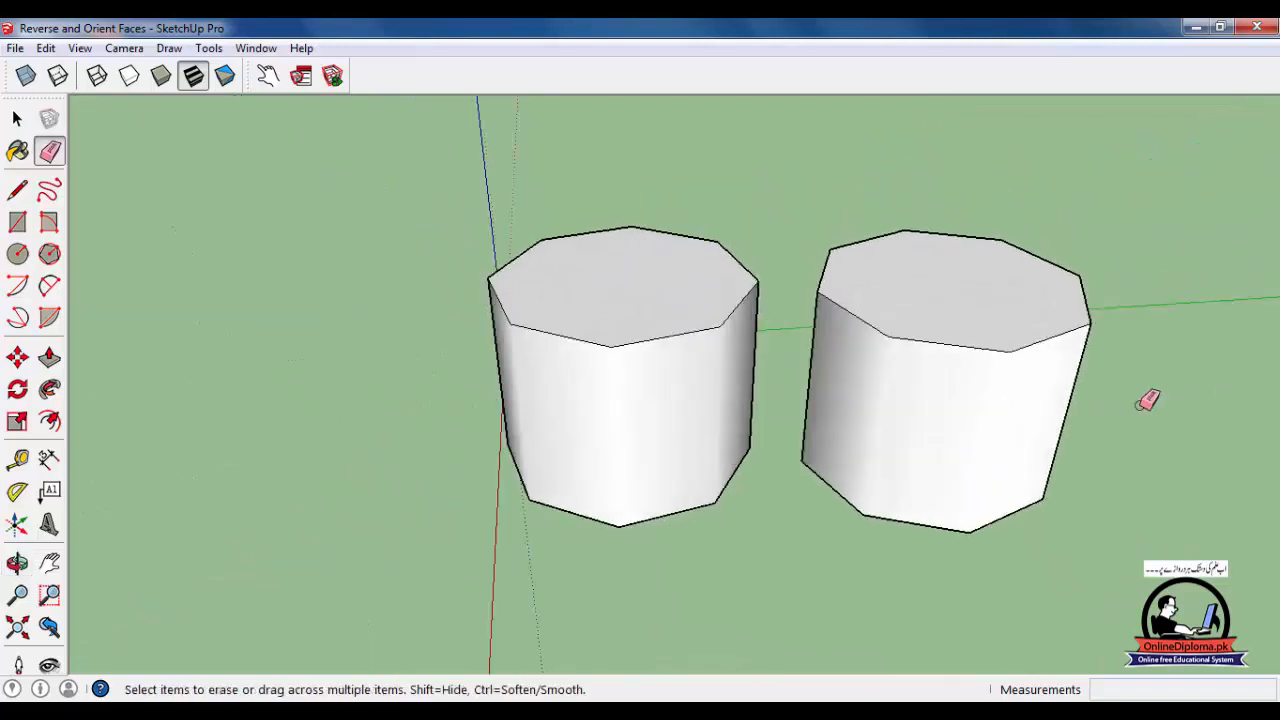
Step: Soften the remaining vertical edges around the polygon solid with the Eraser
mouse_move(1034, 409)
middle_down()
mouse_move(1078, 390)
mouse_move(1051, 409)
mouse_move(835, 405)
mouse_move(523, 349)
mouse_move(651, 523)
middle_up()
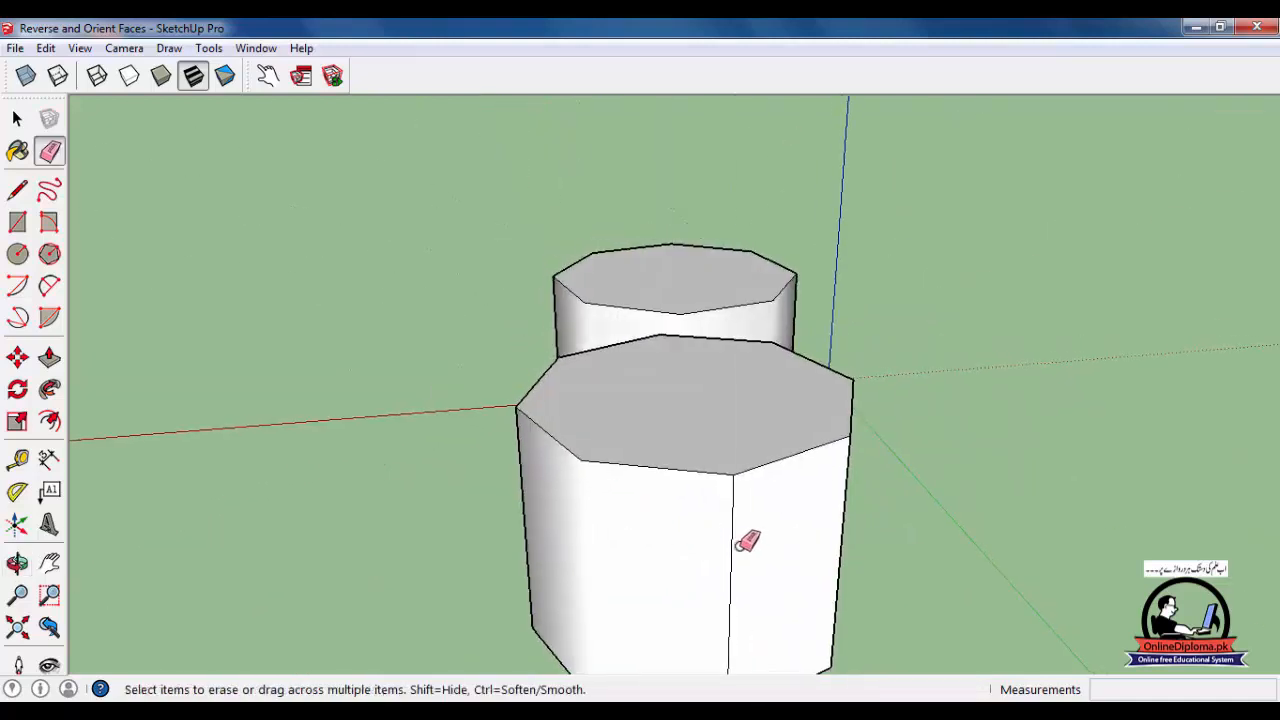
middle_drag(854, 500, 595, 542)
ctrl+click(530, 550)
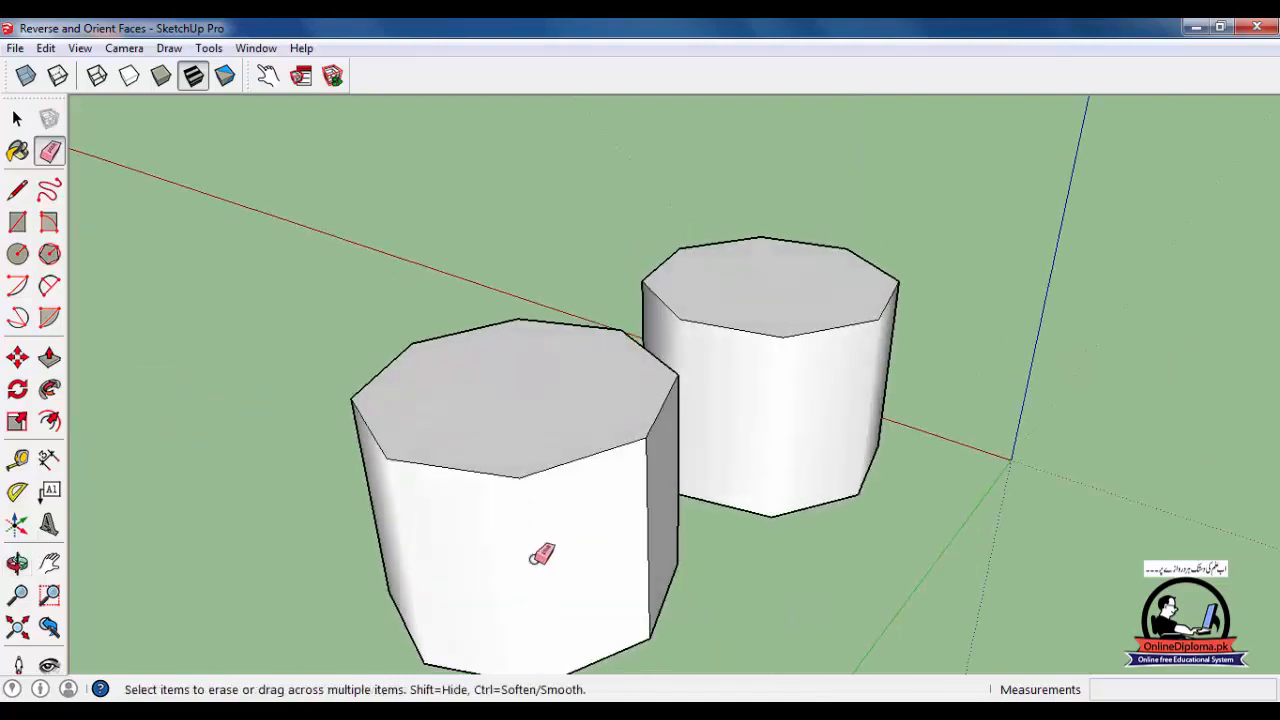
middle_drag(654, 526, 514, 574)
ctrl+click(613, 466)
mouse_move(613, 466)
middle_down()
mouse_move(469, 565)
mouse_move(674, 289)
mouse_move(657, 351)
mouse_move(323, 480)
mouse_move(197, 448)
mouse_move(957, 456)
middle_up()
drag(739, 320, 551, 343)
key(e)
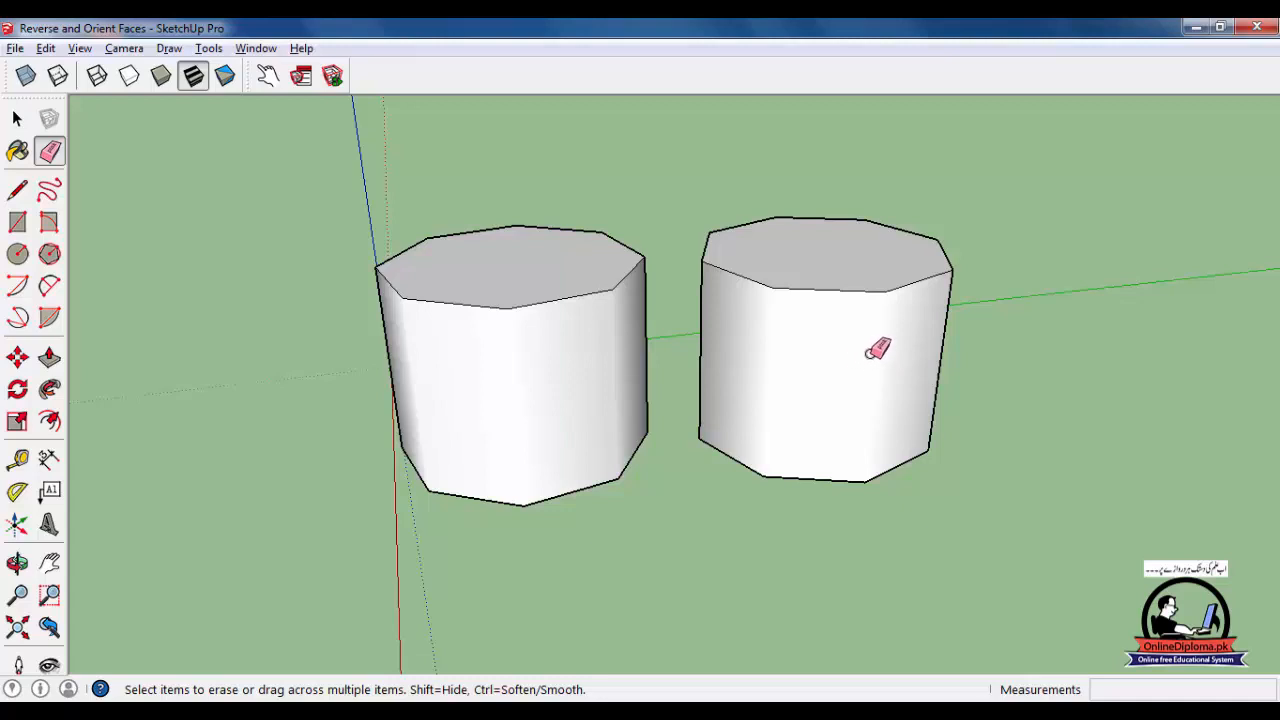
Step: Toggle the hidden geometry display on, off and on again to compare the softened edges of both solids
click(76, 50)
click(126, 134)
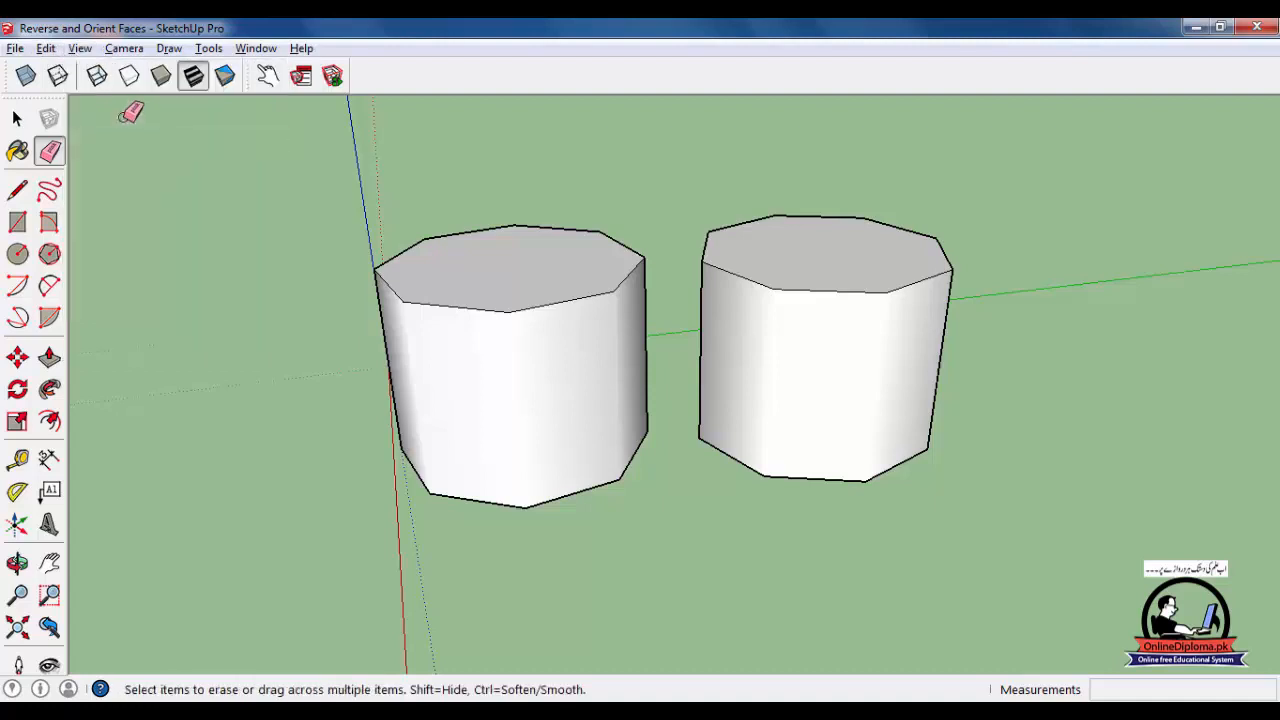
click(79, 49)
click(84, 117)
drag(884, 368, 709, 362)
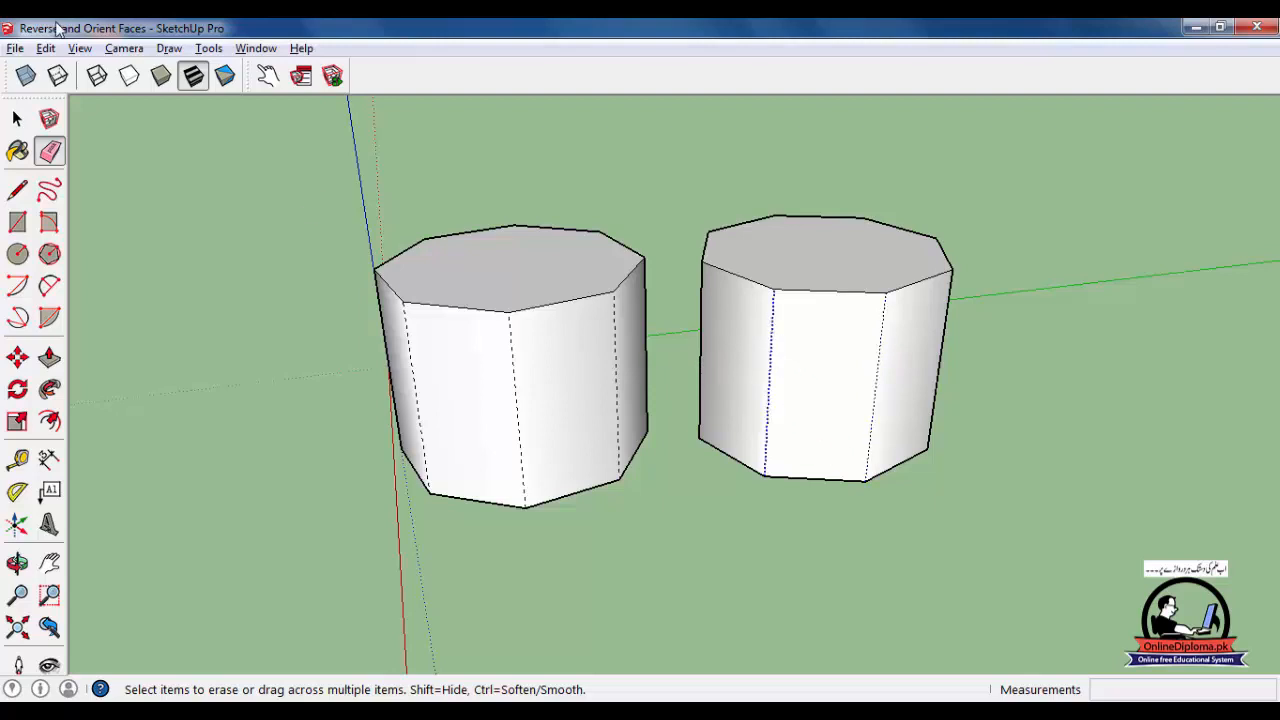
click(78, 50)
click(110, 118)
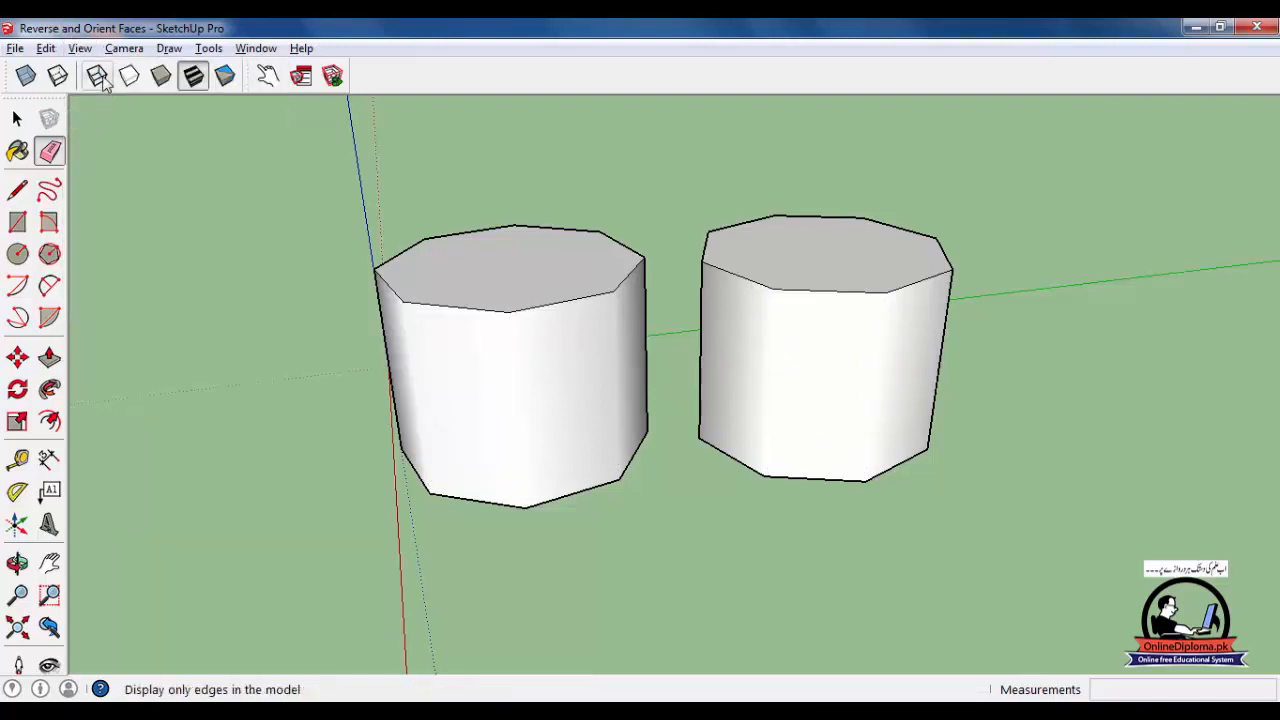
click(80, 48)
click(108, 118)
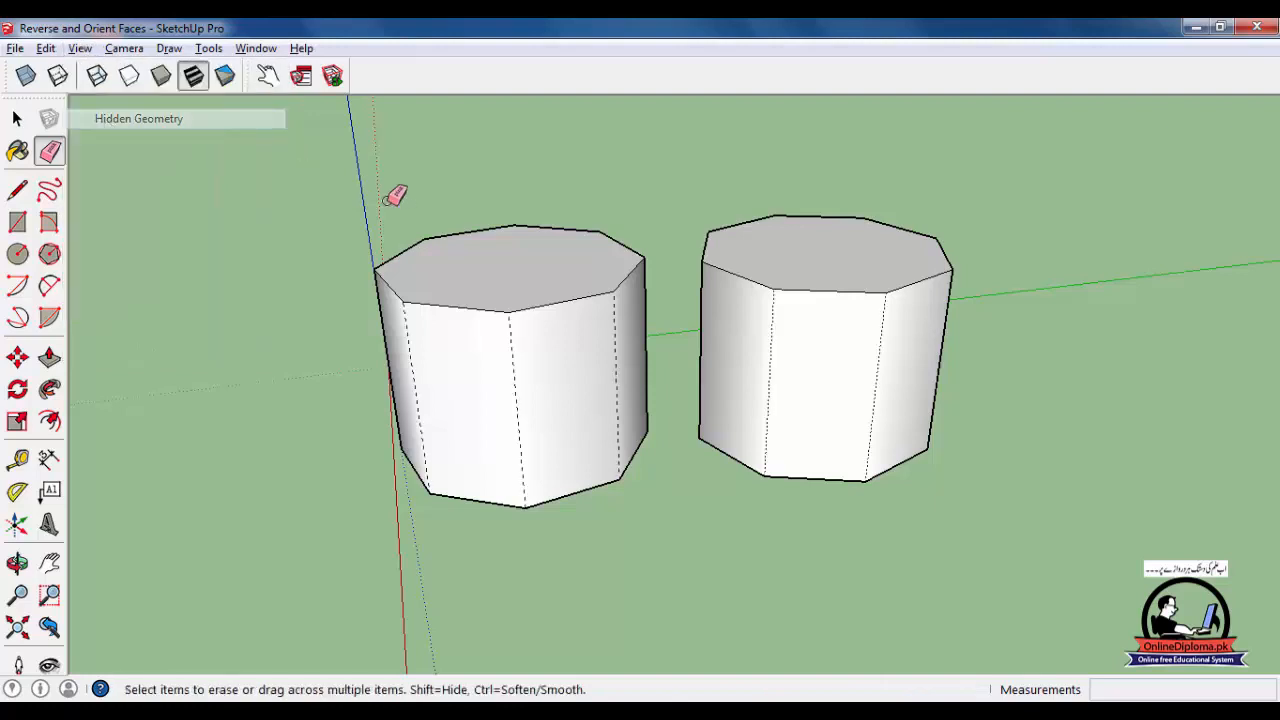
Step: Try erasing a softened front edge of the polygon solid and undo each deletion
click(773, 329)
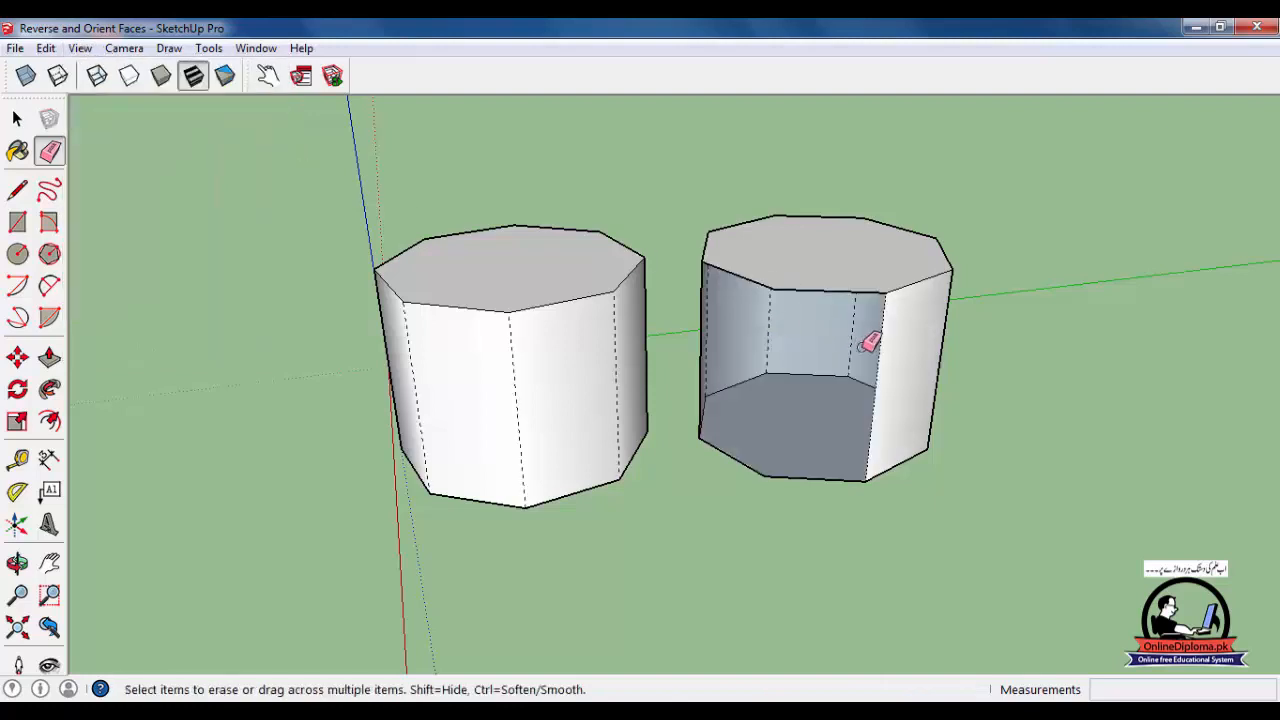
key(ctrl+z)
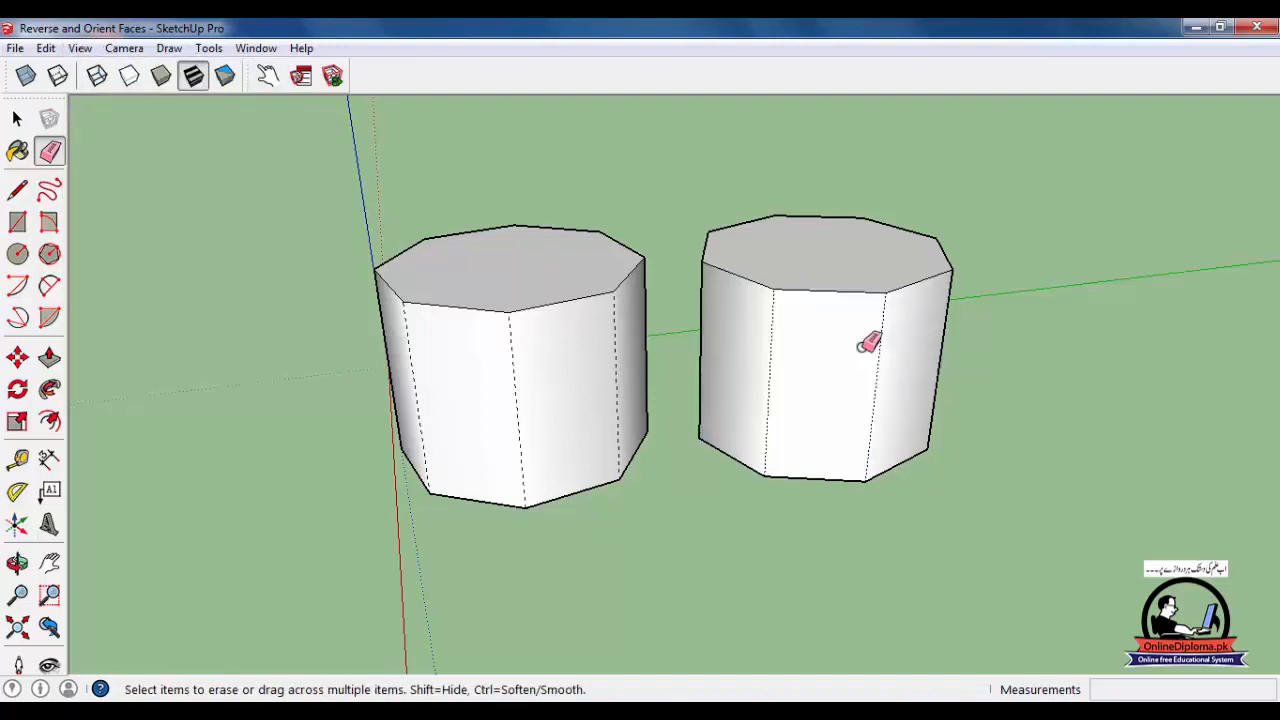
click(768, 351)
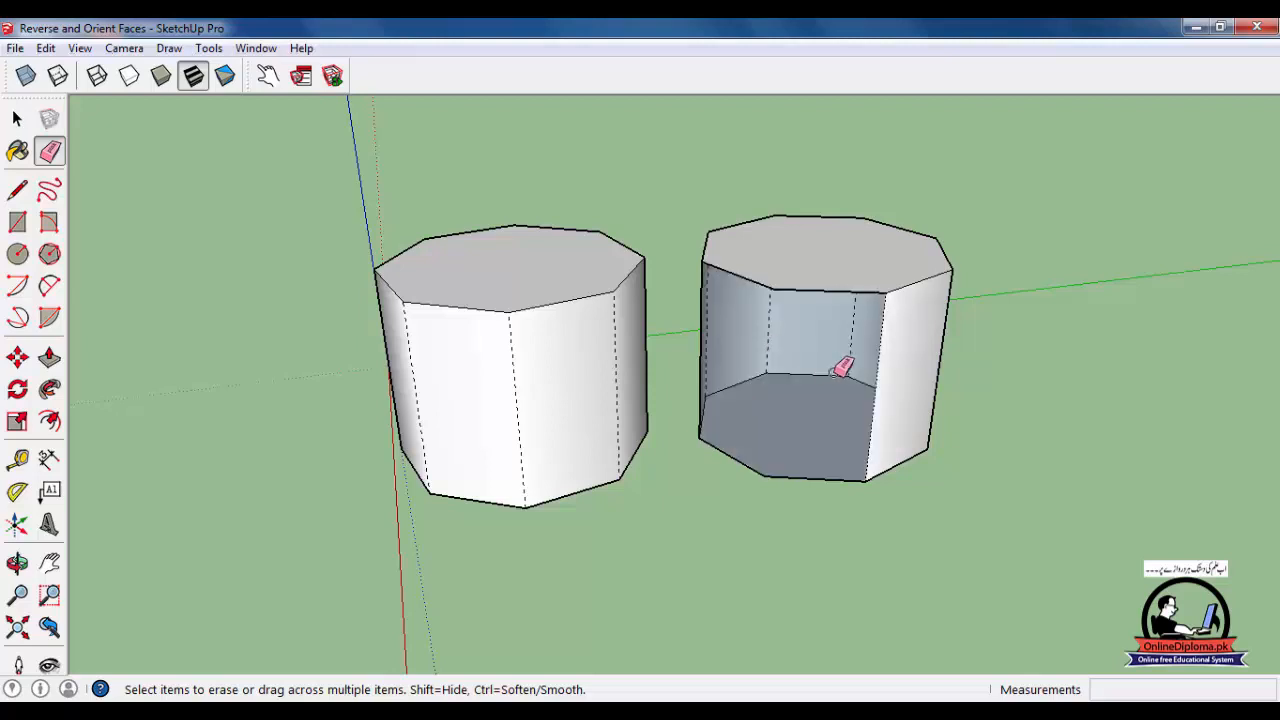
key(ctrl+z)
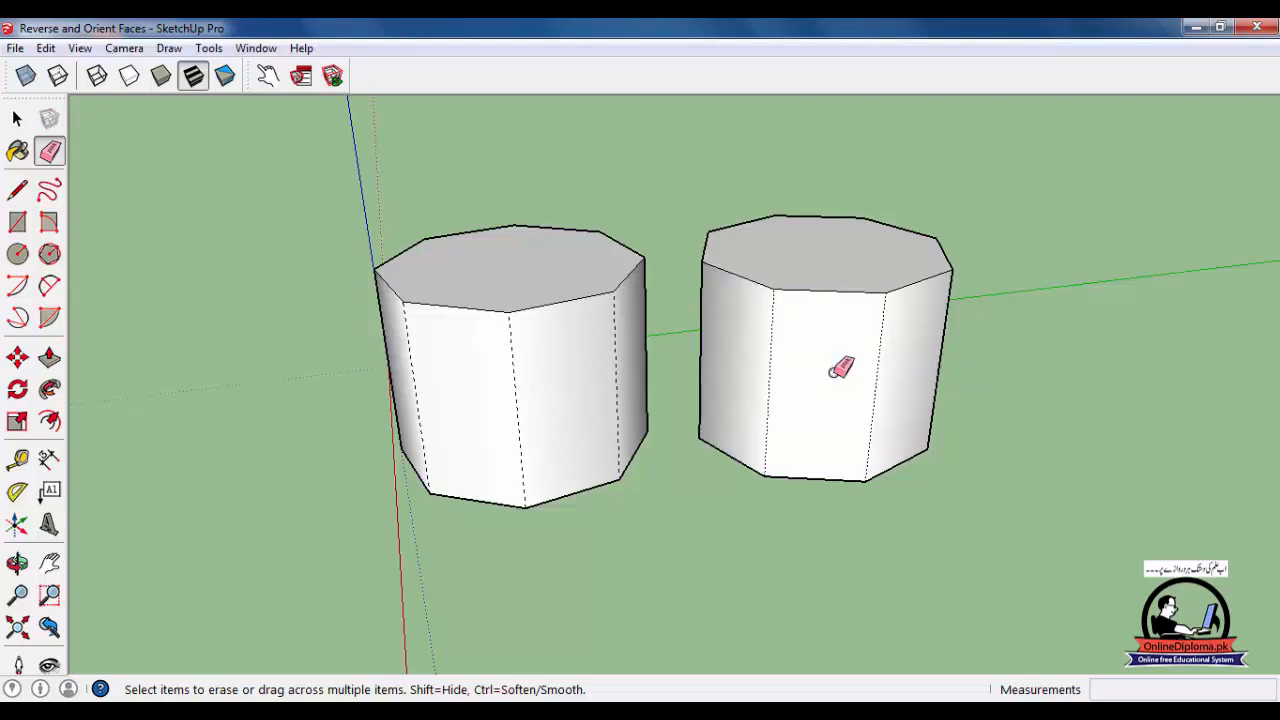
Step: Unsoften front vertical edges of the polygon solid and turn off the hidden geometry display
drag(767, 372, 879, 373)
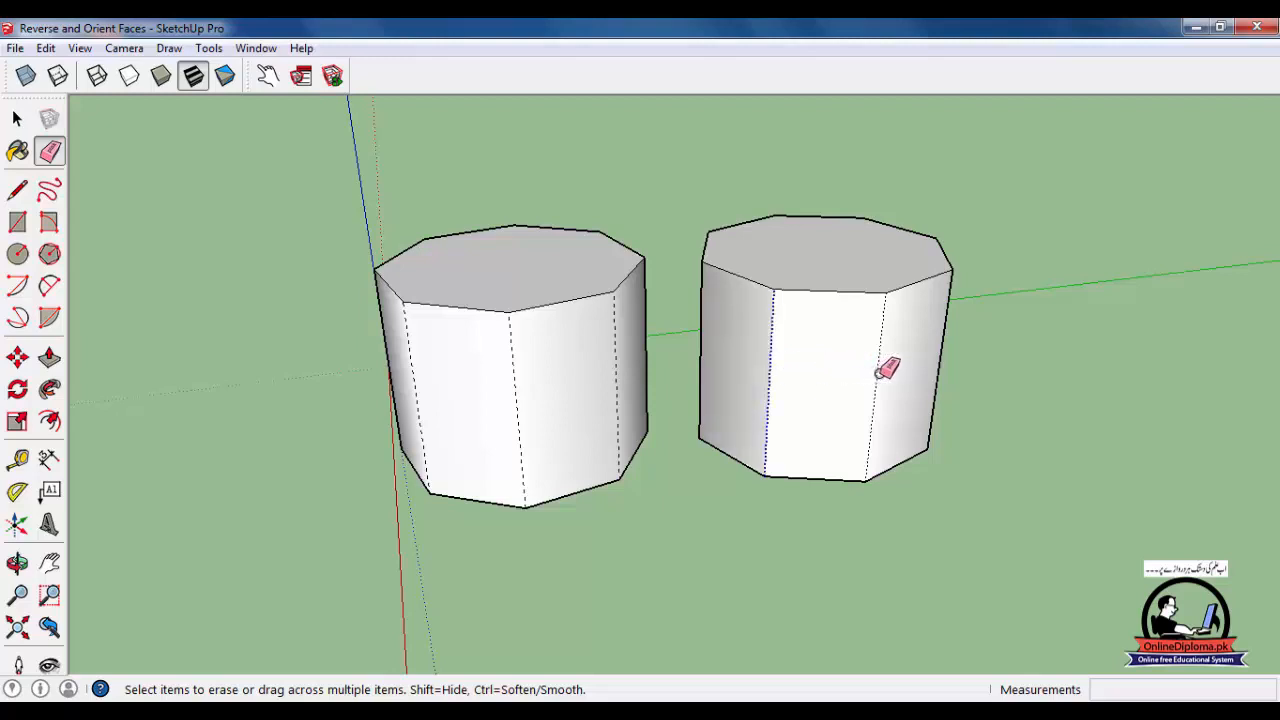
click(880, 373)
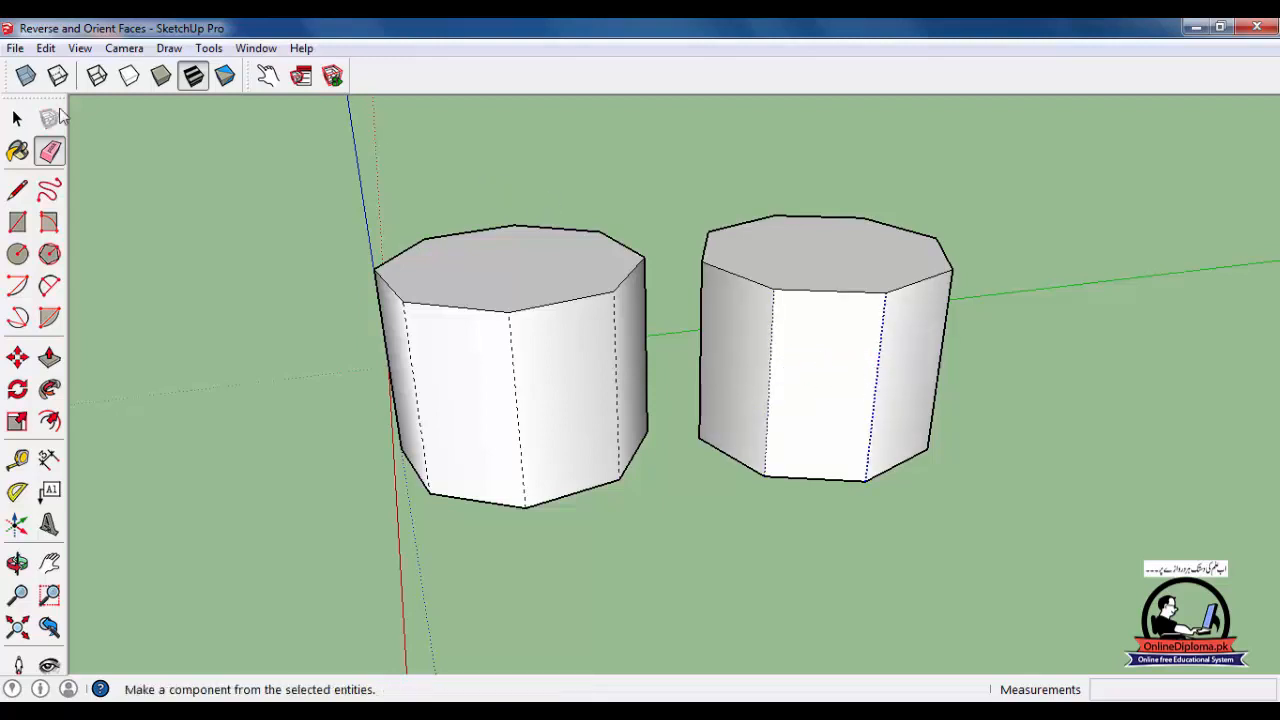
click(80, 48)
click(108, 115)
mouse_move(482, 252)
middle_down()
mouse_move(431, 260)
mouse_move(426, 274)
mouse_move(689, 314)
middle_up()
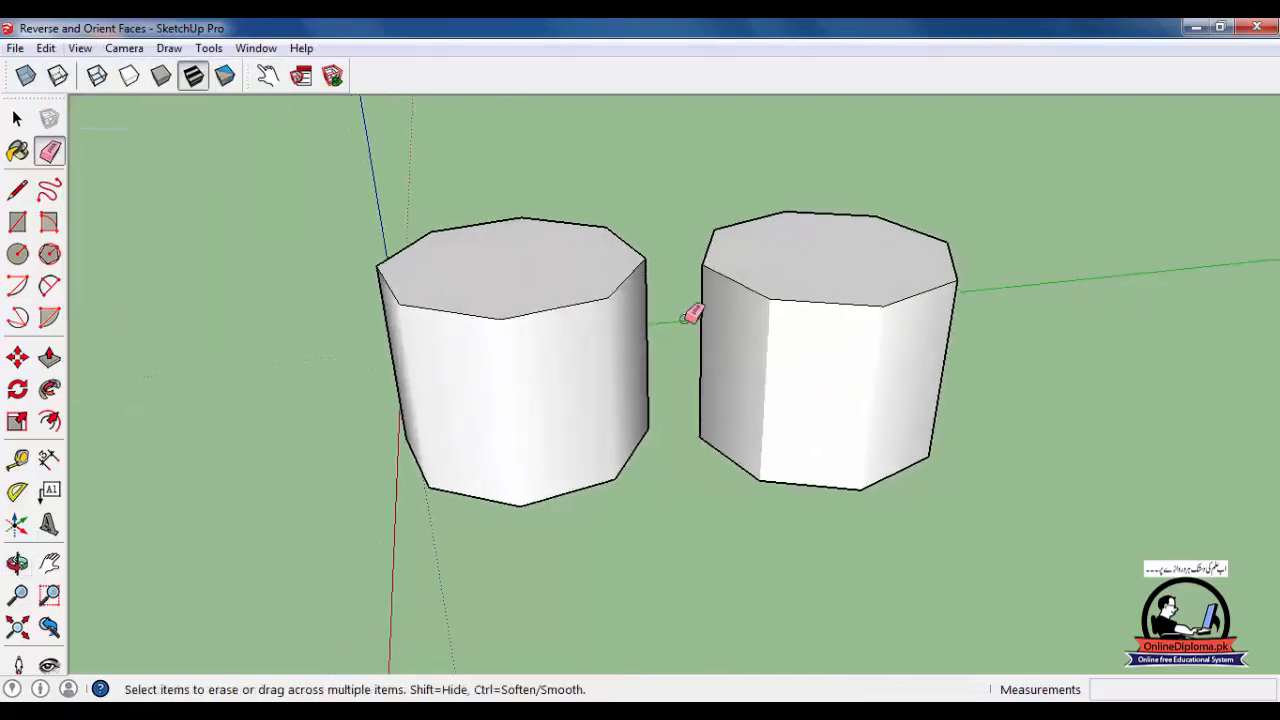
ctrl+shift+click(882, 370)
mouse_move(884, 369)
middle_down()
mouse_move(563, 354)
mouse_move(943, 371)
mouse_move(758, 389)
middle_up()
mouse_move(914, 409)
middle_down()
mouse_move(566, 357)
mouse_move(613, 348)
middle_up()
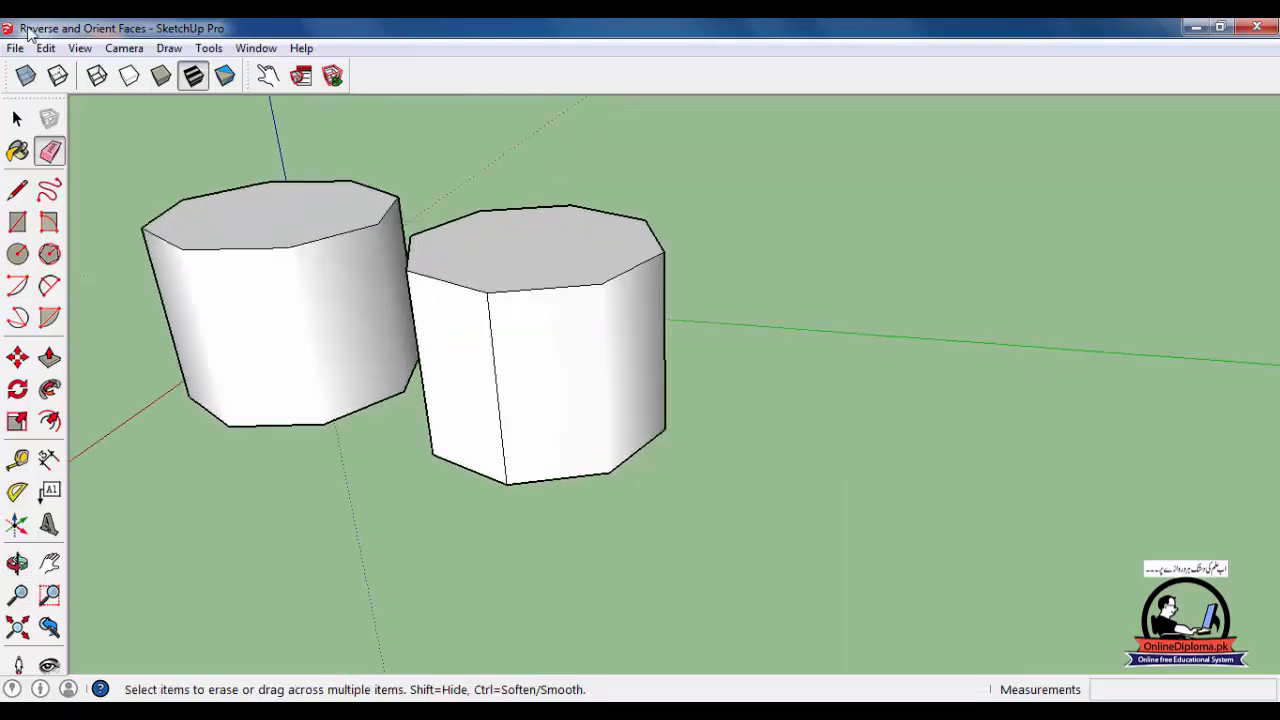
Step: With hidden geometry displayed, unsoften the polygon solid's remaining vertical edges and one front edge of the eight-segment circle's solid
click(80, 48)
click(116, 118)
mouse_move(650, 372)
middle_down()
mouse_move(506, 383)
mouse_move(580, 354)
middle_up()
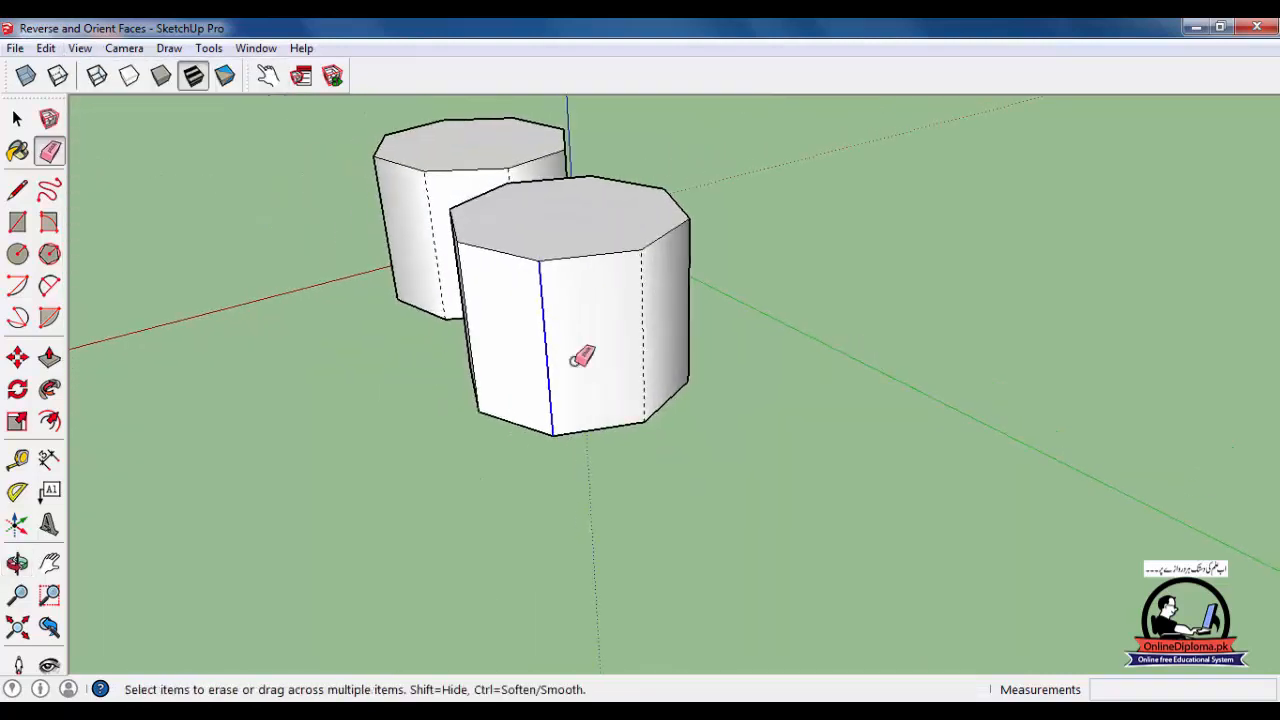
mouse_move(697, 306)
middle_down()
mouse_move(451, 366)
mouse_move(642, 290)
middle_up()
mouse_move(729, 289)
middle_down()
mouse_move(449, 346)
mouse_move(695, 277)
mouse_move(414, 317)
mouse_move(737, 277)
mouse_move(586, 294)
mouse_move(143, 257)
mouse_move(773, 362)
middle_up()
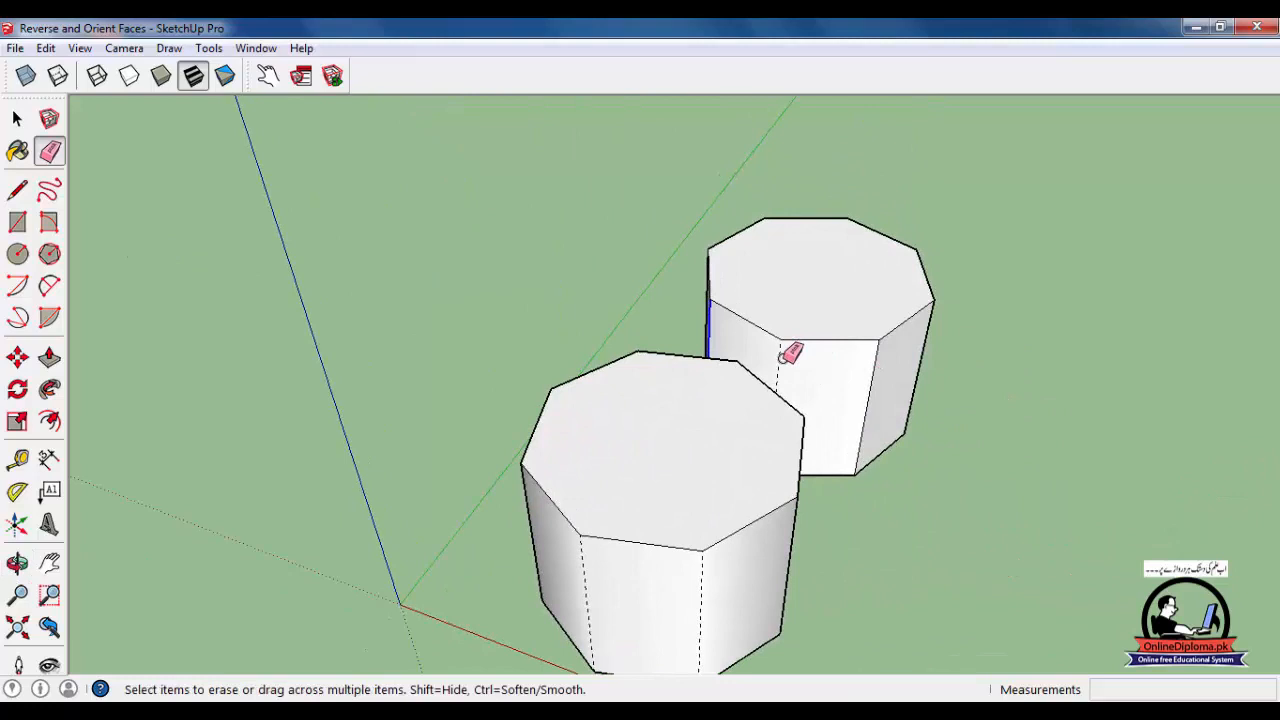
mouse_move(863, 366)
middle_down()
mouse_move(723, 334)
mouse_move(655, 537)
mouse_move(700, 551)
mouse_move(606, 526)
middle_up()
key(space)
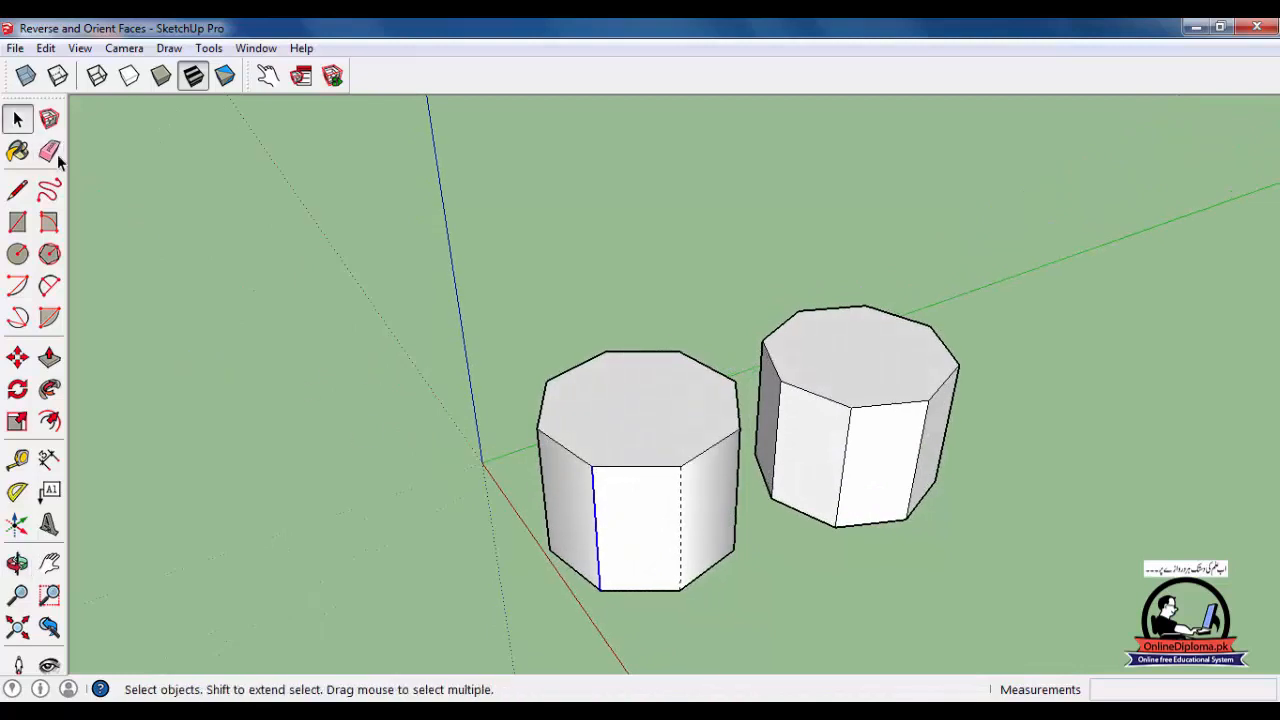
Step: Turn off hidden geometry to compare the edges of the two solids
click(80, 48)
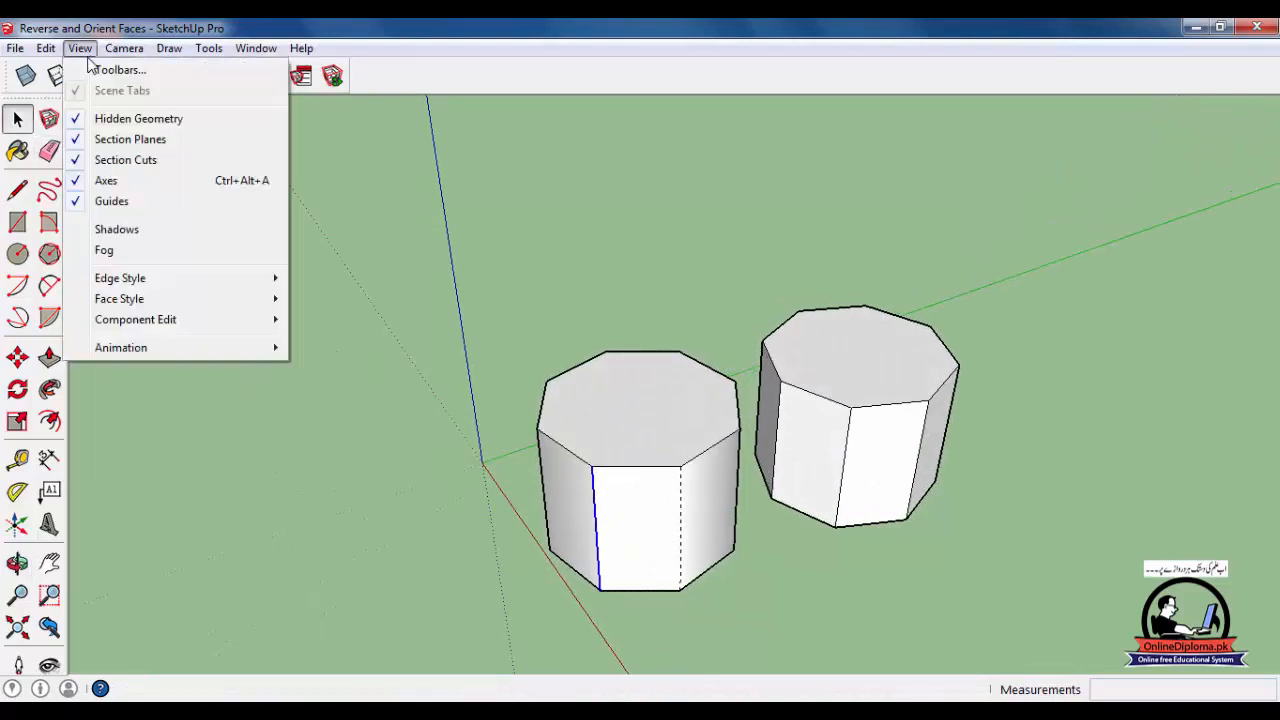
click(118, 120)
scroll(704, 422, up, 2)
middle_drag(704, 422, 710, 302)
middle_drag(737, 403, 887, 554)
Step: Hide several vertical edges of the polygon solid with the Eraser
click(914, 516)
click(912, 520)
click(914, 542)
middle_drag(768, 557, 760, 430)
middle_drag(652, 571, 600, 531)
scroll(556, 487, up, 3)
Step: Try hiding the unsoftened front edge of the eight-segment circle's solid and undo the edge changes
key(e)
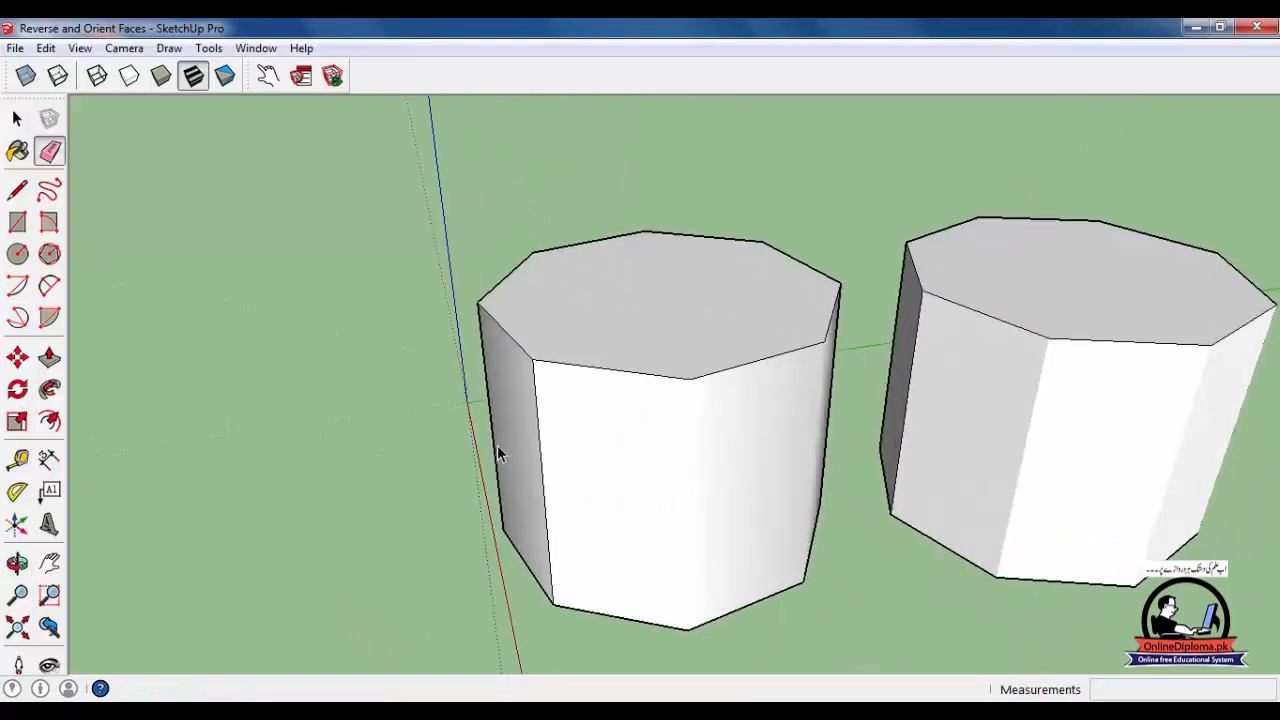
mouse_move(541, 450)
mouse_down()
mouse_move(600, 477)
mouse_move(545, 453)
mouse_up()
scroll(588, 466, down, 1)
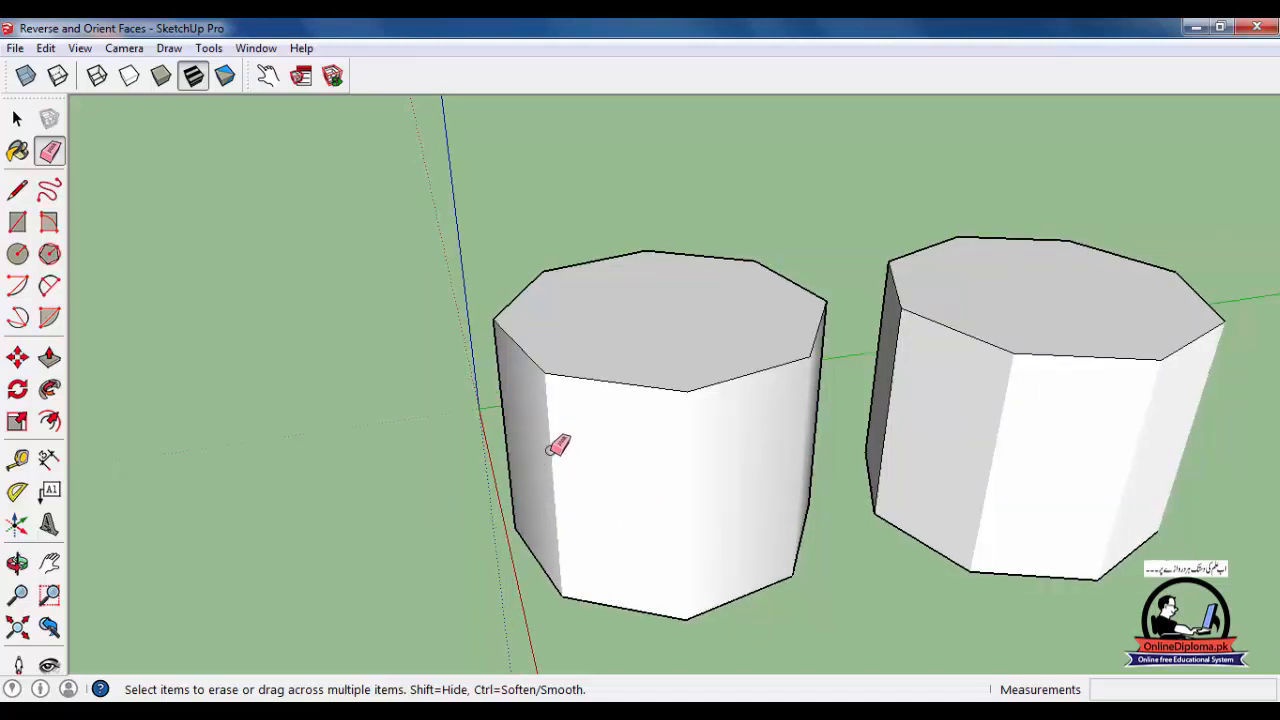
key(ctrl+z)
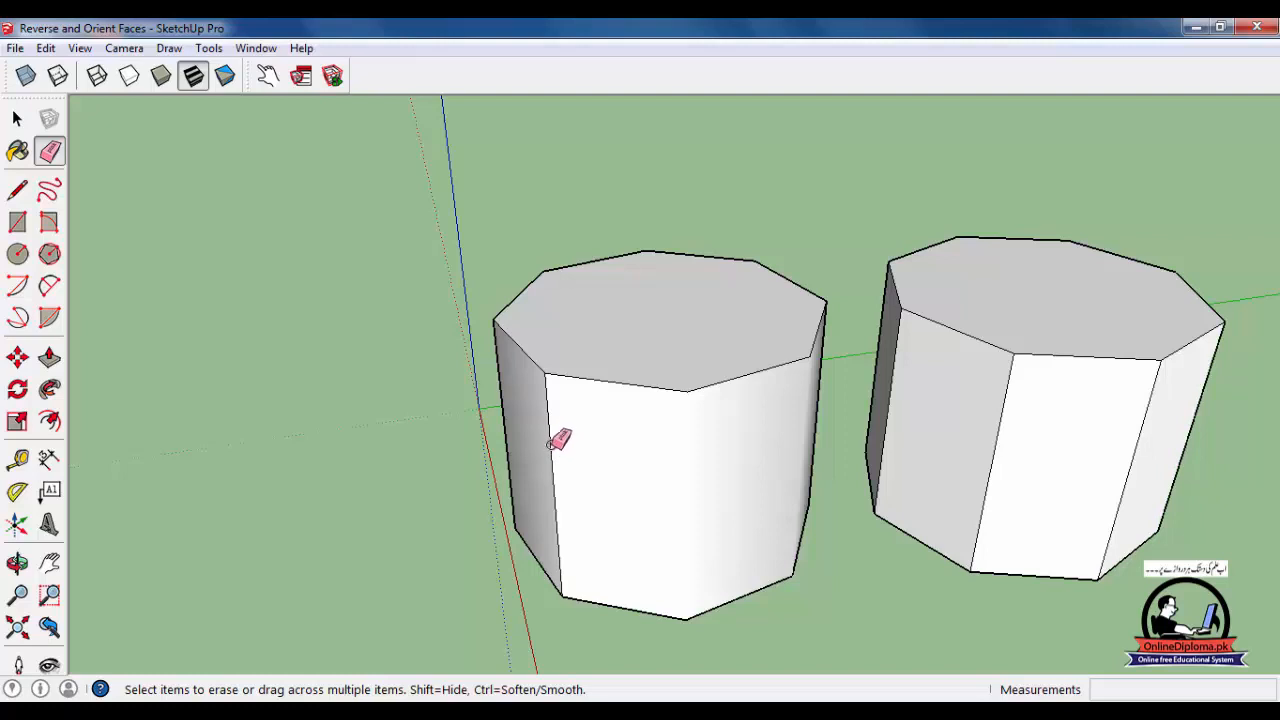
Step: Soften the hard front edge of the eight-segment circle's solid with the Eraser
drag(551, 446, 553, 452)
mouse_move(553, 452)
middle_down()
mouse_move(609, 503)
mouse_move(588, 516)
mouse_move(606, 504)
mouse_move(831, 563)
mouse_move(866, 463)
mouse_move(891, 316)
mouse_move(1054, 317)
mouse_move(1014, 529)
mouse_move(606, 551)
middle_up()
scroll(606, 504, down, 1)
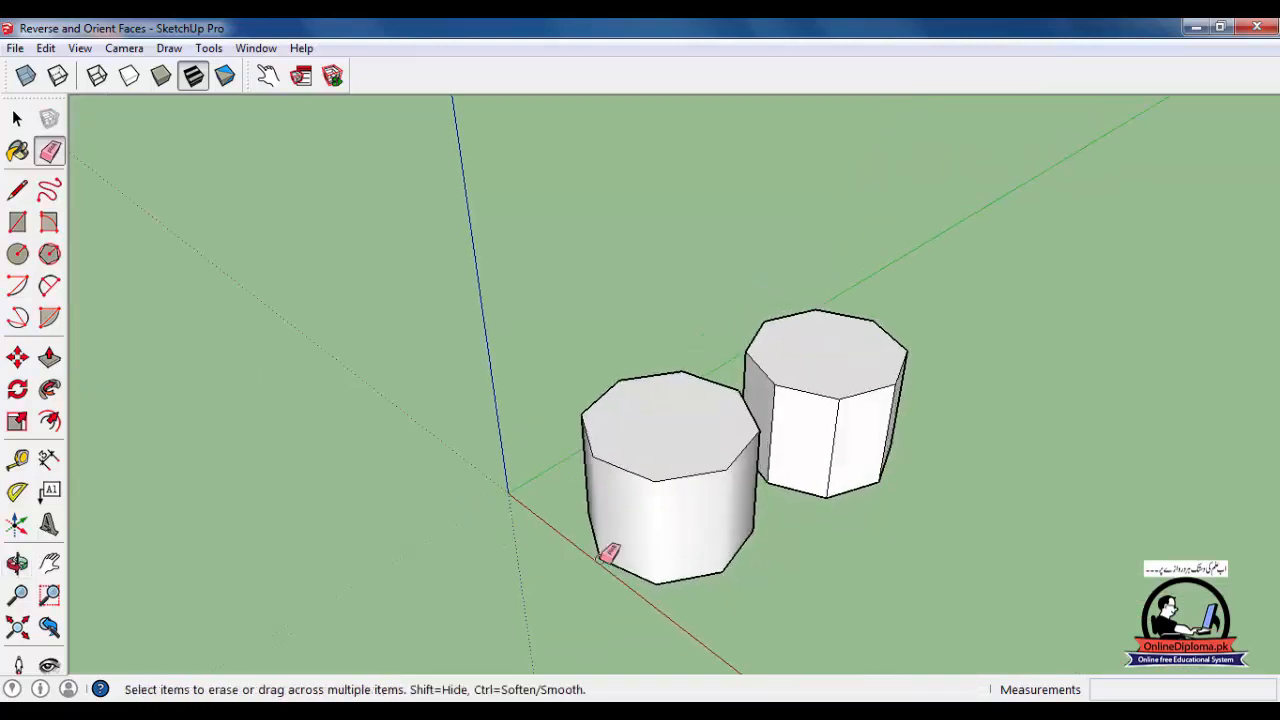
scroll(789, 486, up, 3)
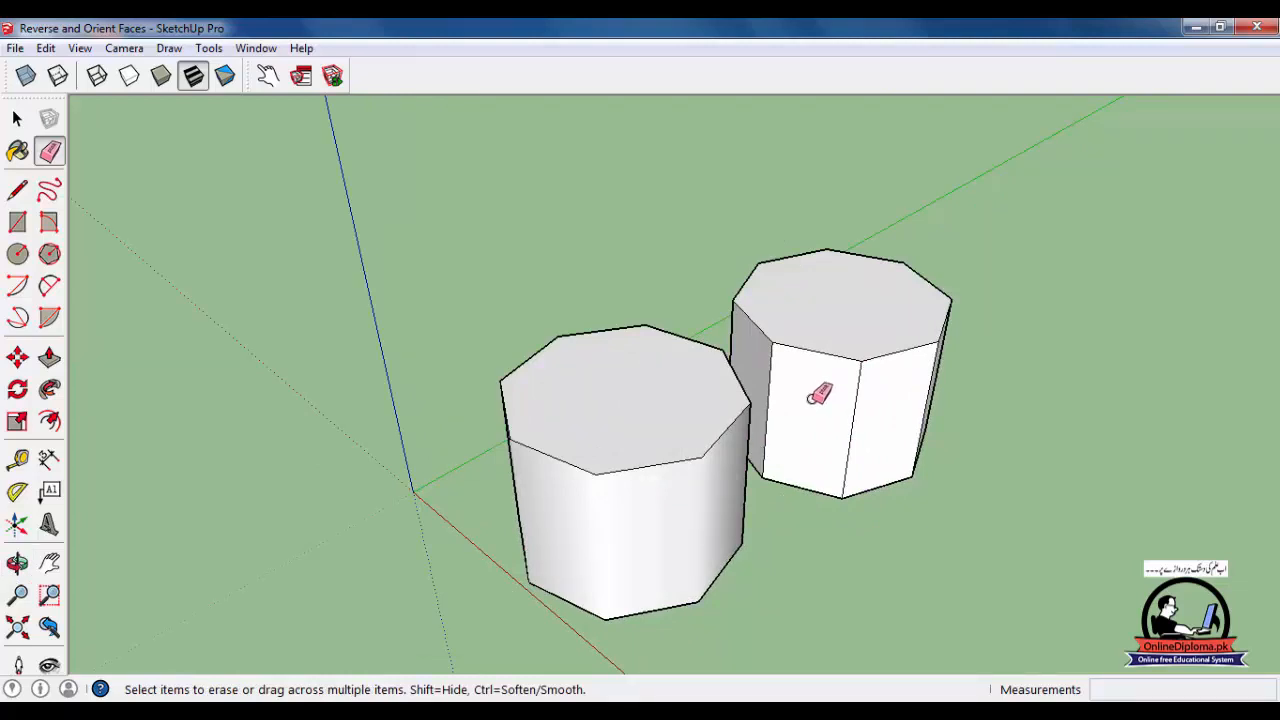
Step: Draw a circle with a 10' radius and 50 segments on the ground in front of the two solids
click(18, 254)
scroll(679, 501, down, 1)
shift+middle_drag(679, 501, 360, 295)
click(577, 492)
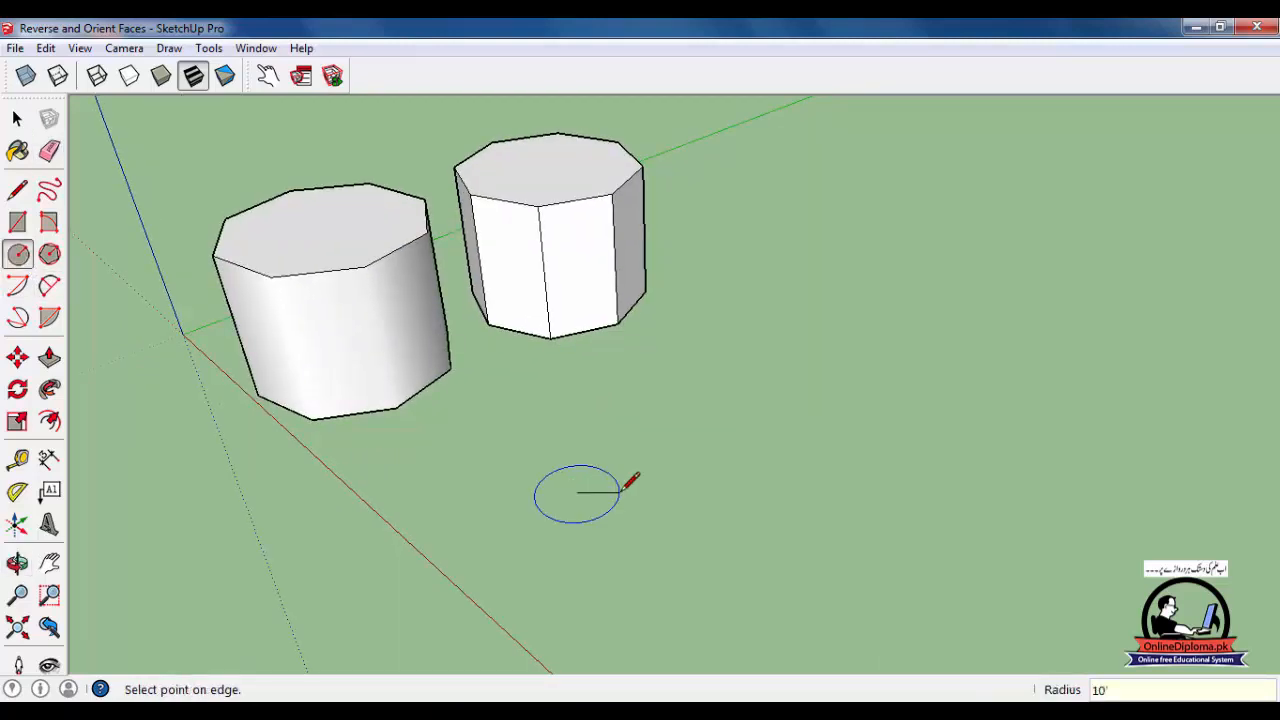
key(Return)
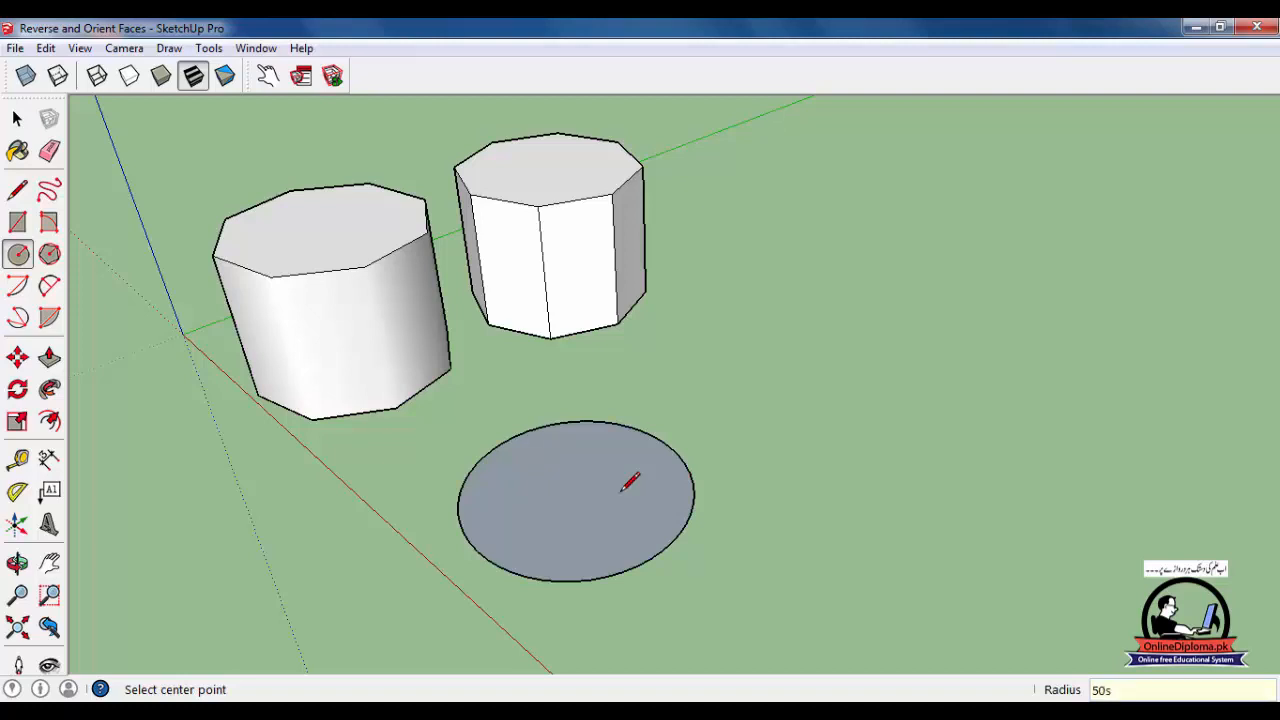
key(space)
Step: Push/Pull the 50-segment circle's face upward into a cylinder beside the two solids
key(p)
drag(586, 508, 571, 377)
middle_drag(571, 377, 611, 614)
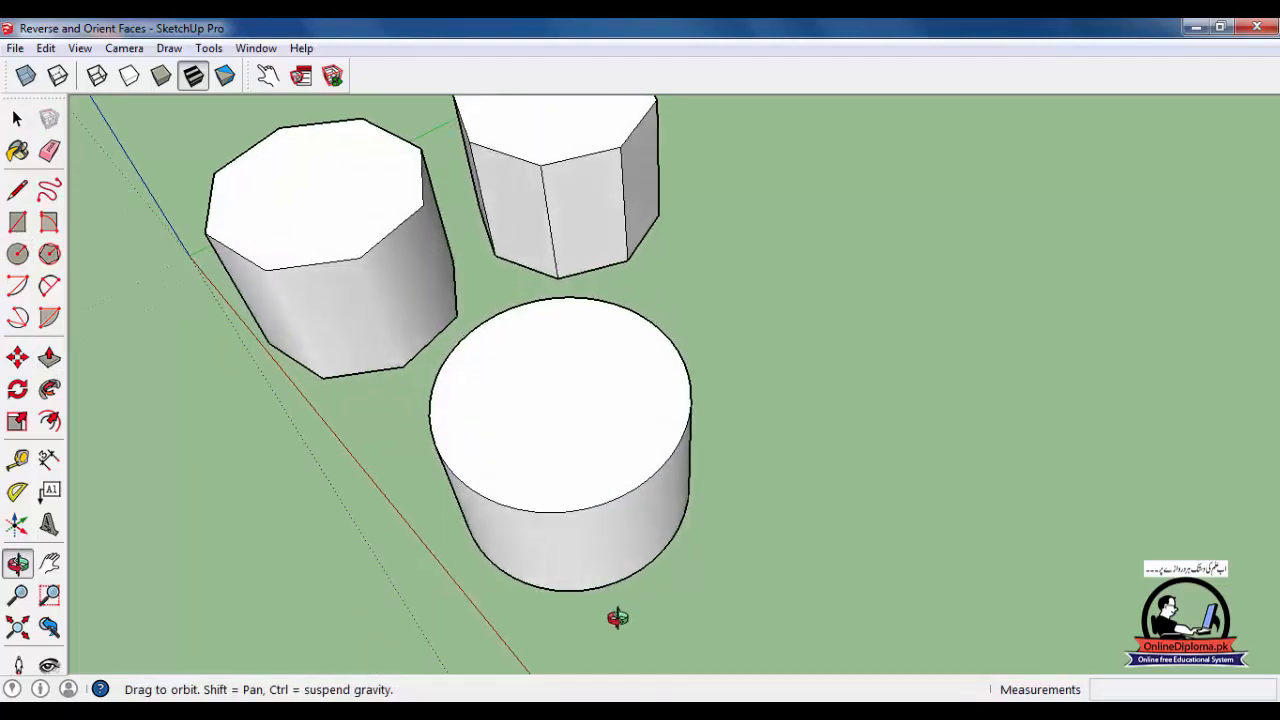
click(17, 119)
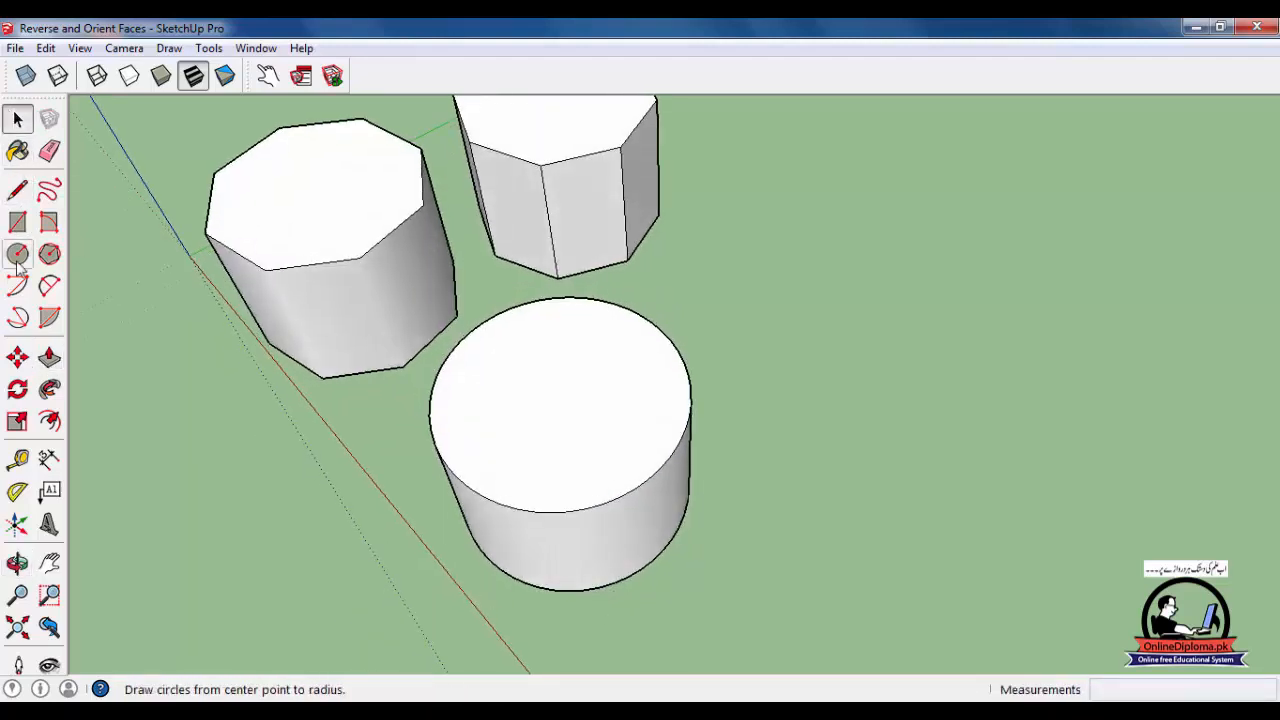
click(17, 359)
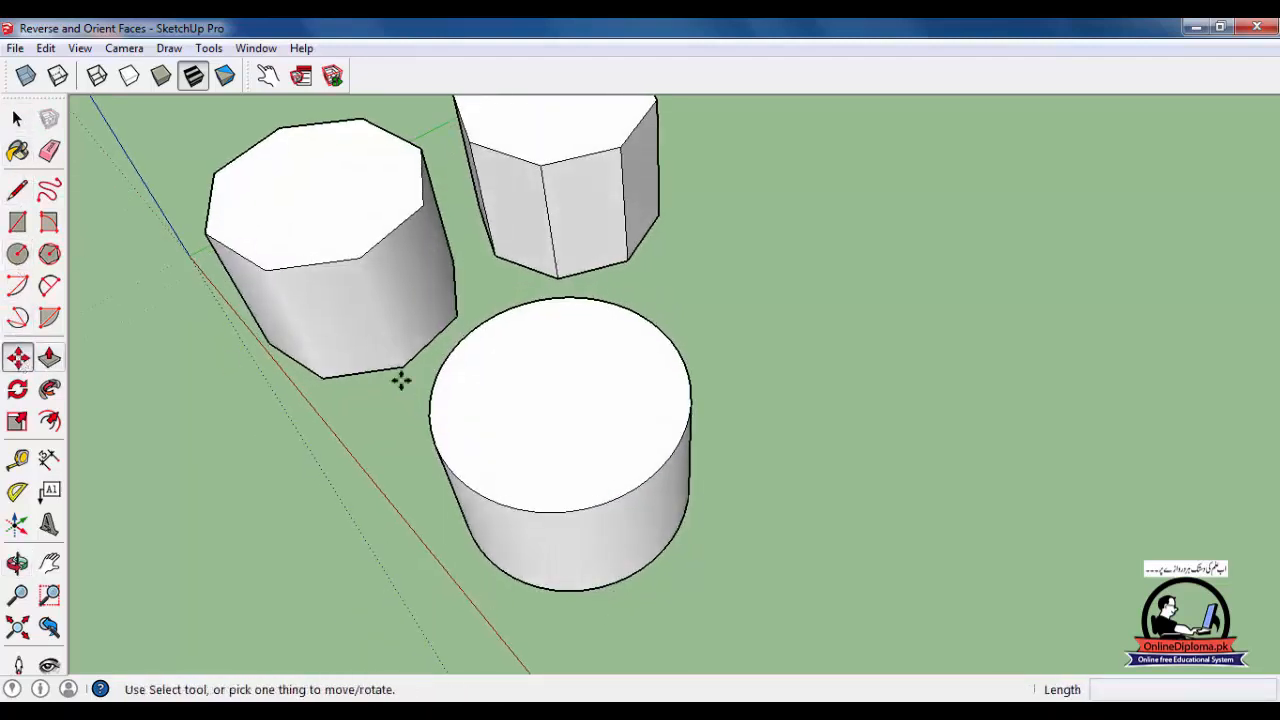
click(472, 490)
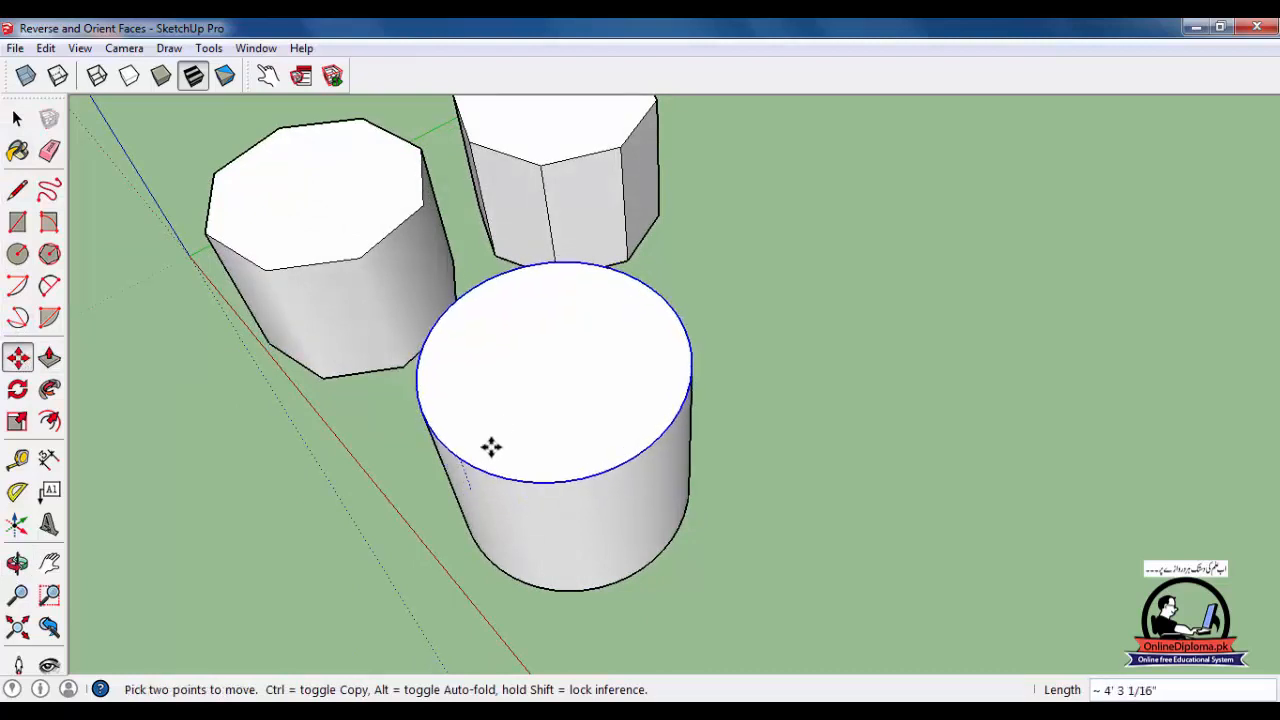
key(Escape)
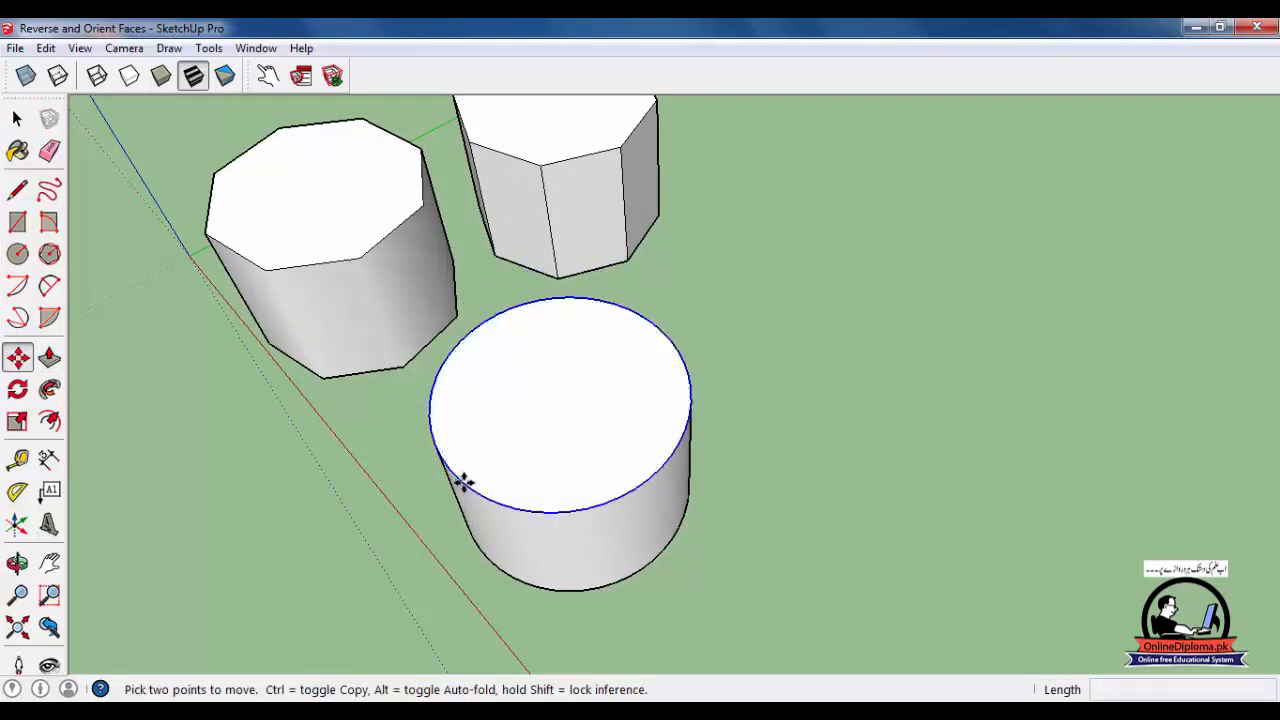
click(458, 480)
key(Escape)
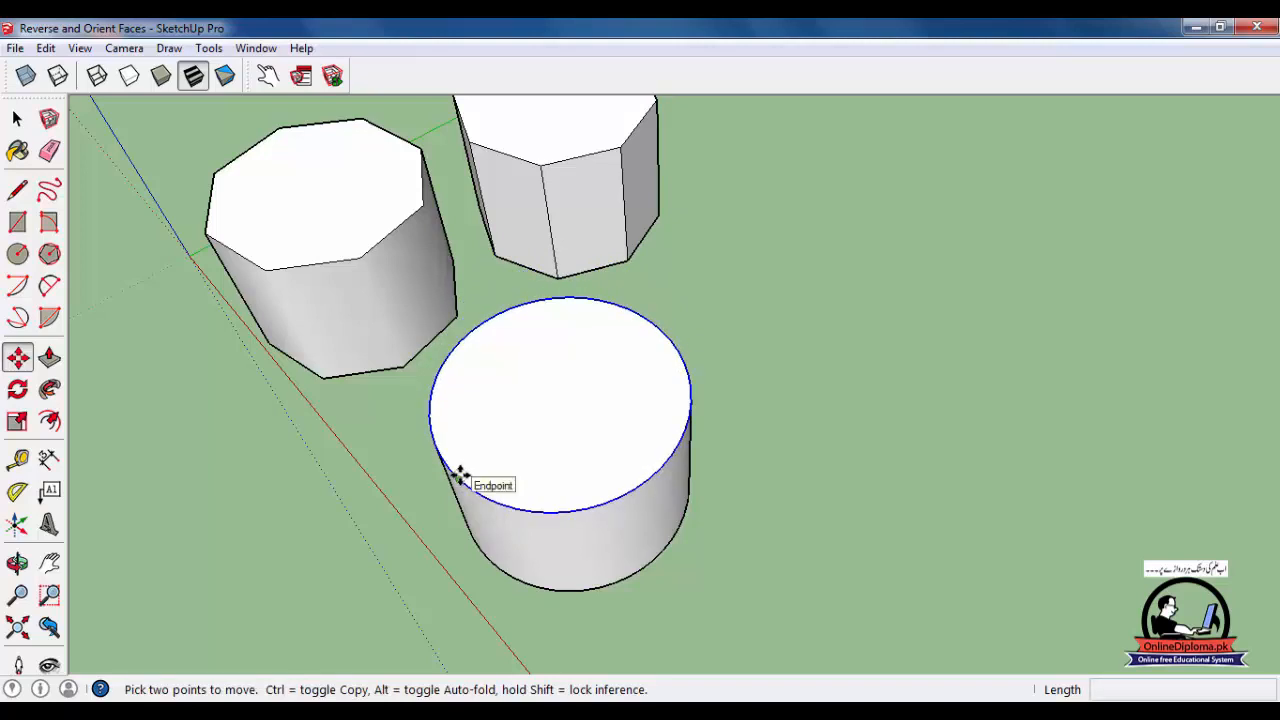
click(457, 474)
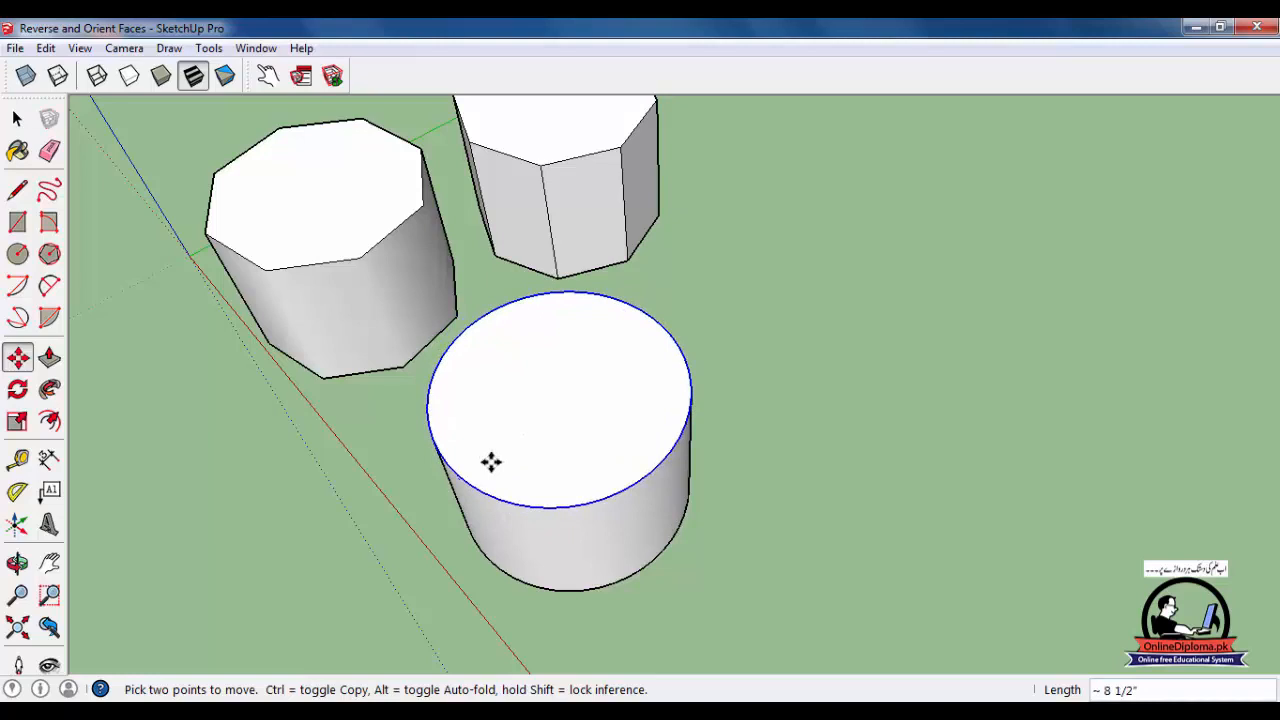
key(Escape)
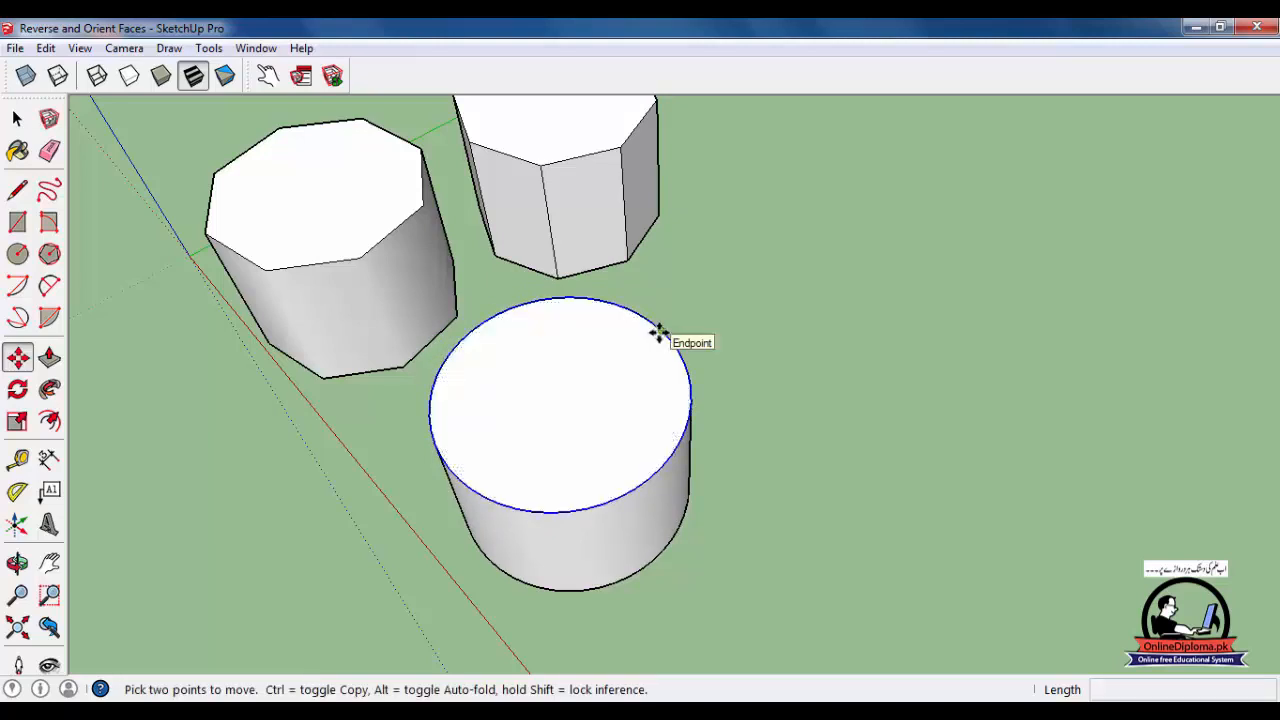
click(659, 334)
key(ctrl)
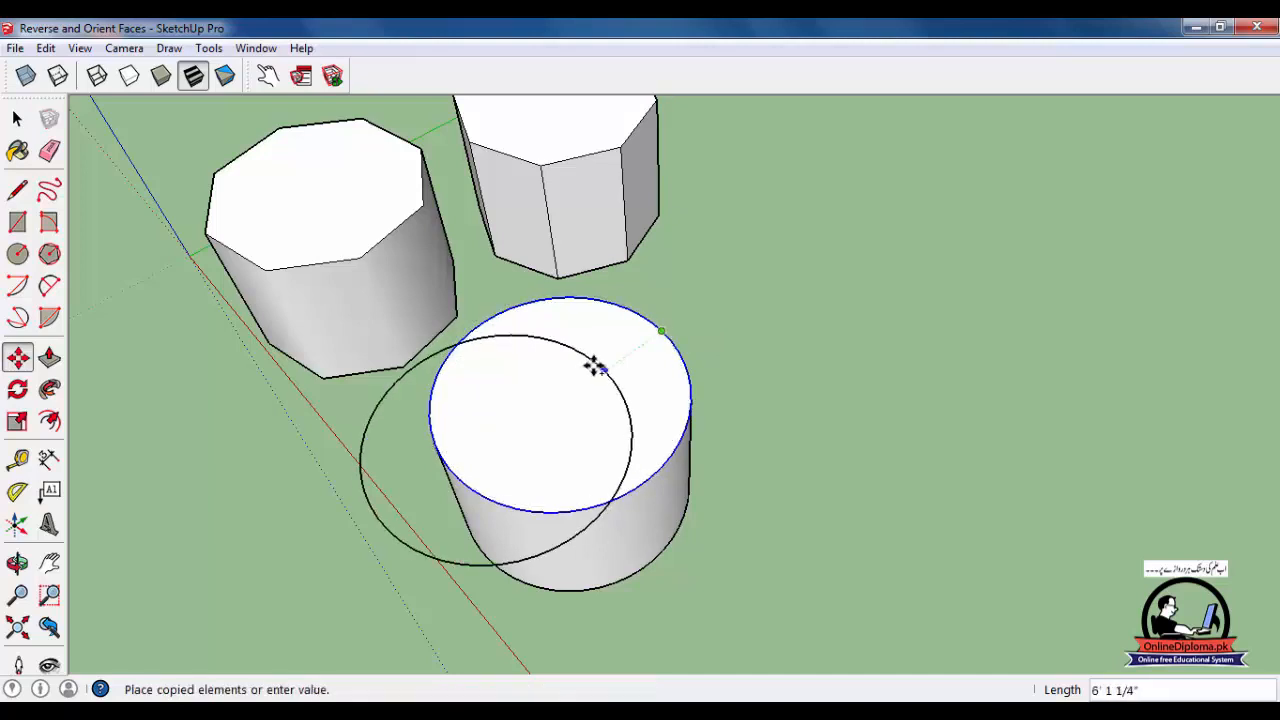
key(Escape)
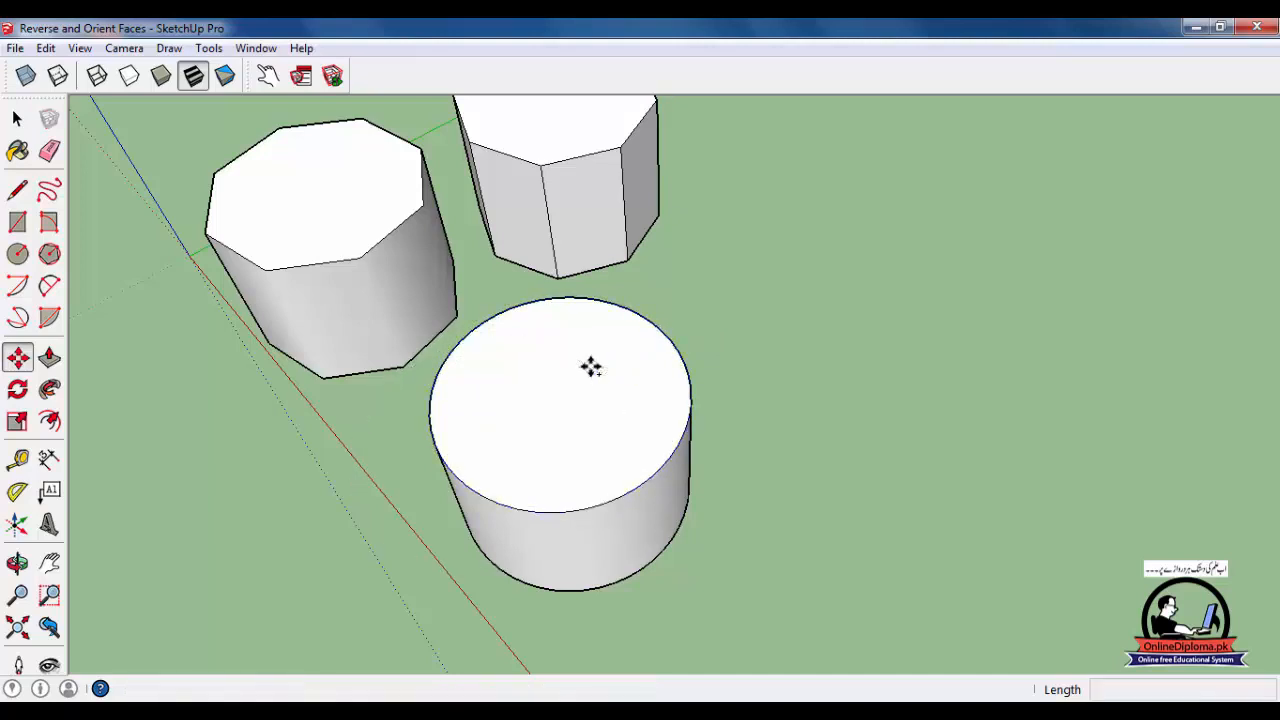
click(657, 330)
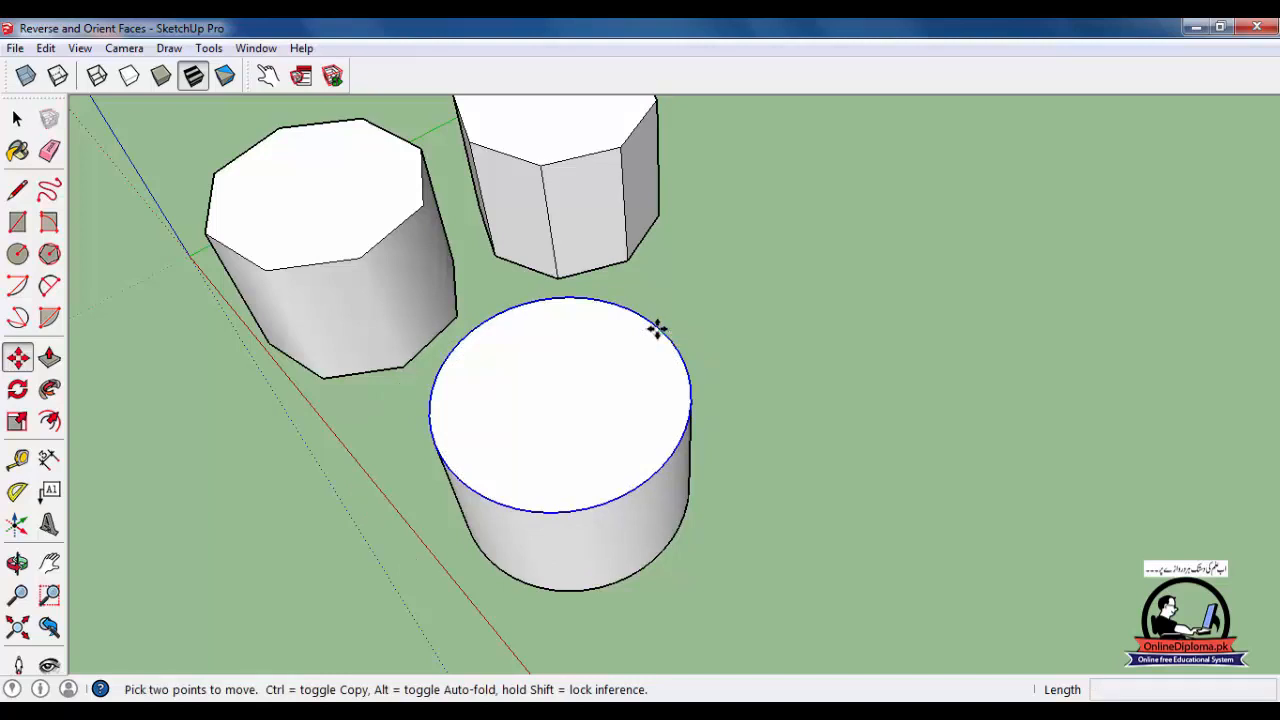
key(Escape)
click(650, 327)
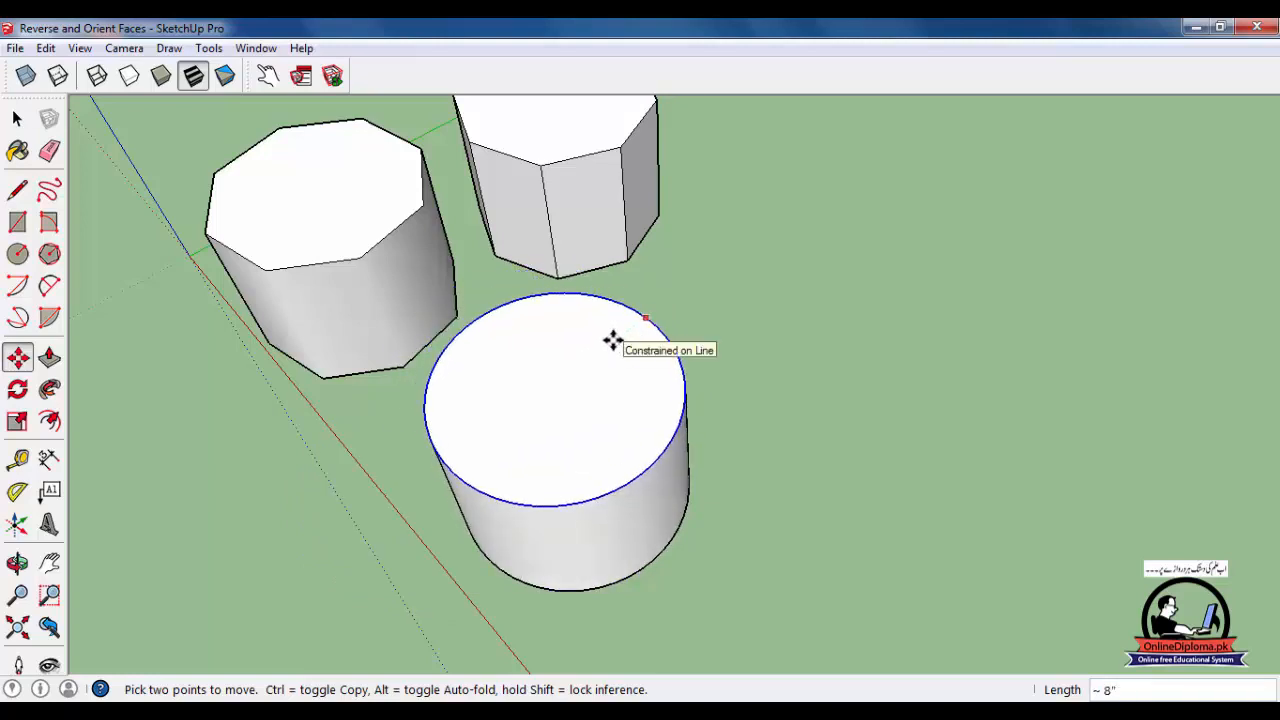
key(Escape)
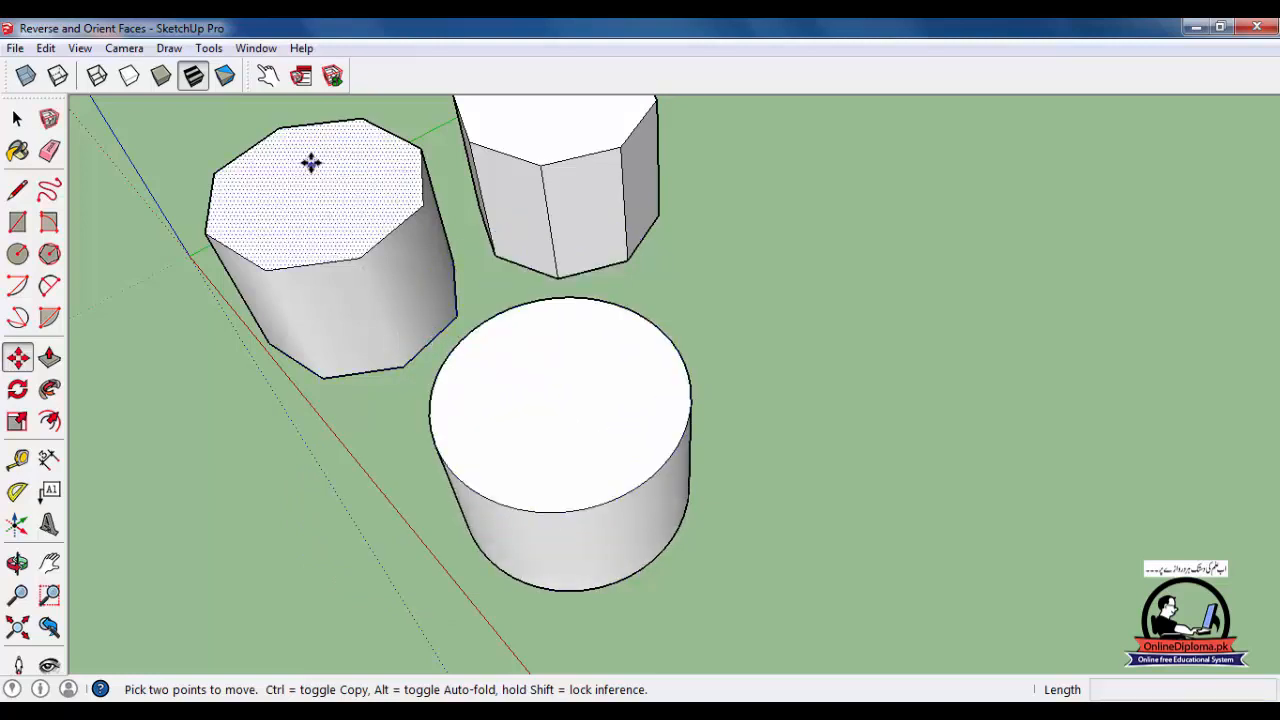
Step: Switch to the standard top view and try moving the 50-segment cylinder's top edge from its quadrant endpoints
click(124, 48)
mouse_move(286, 111)
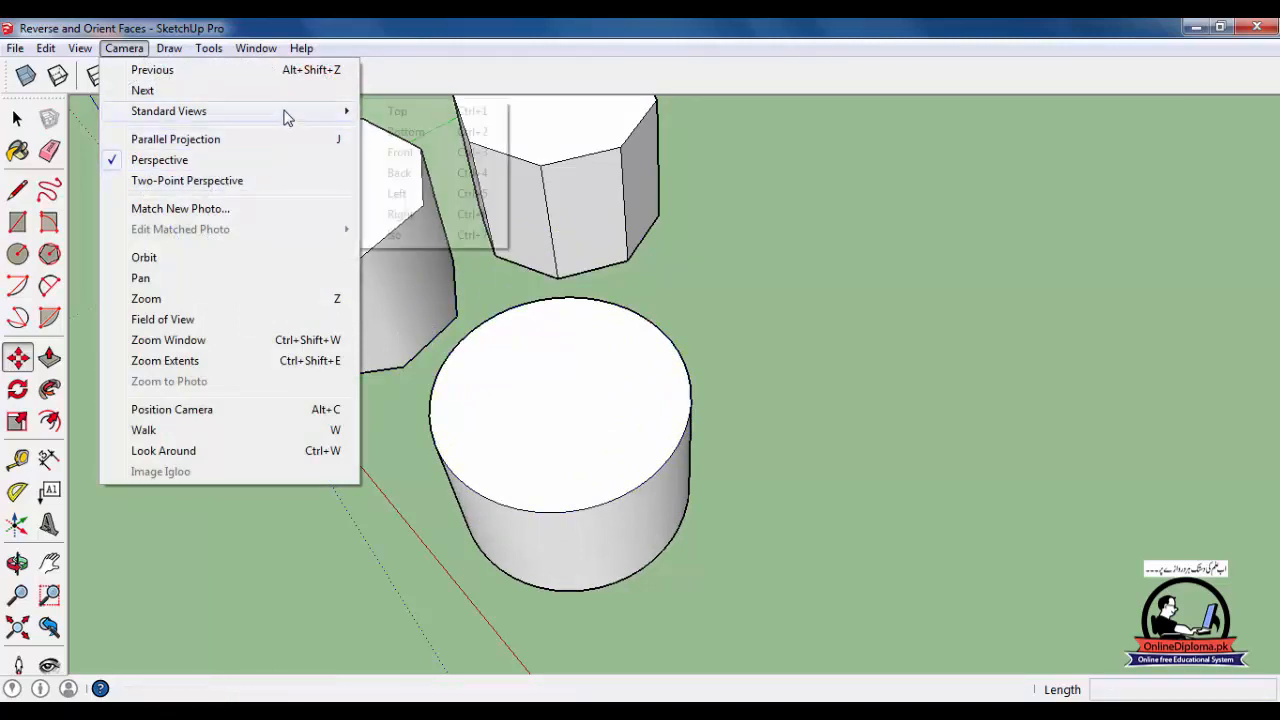
click(395, 112)
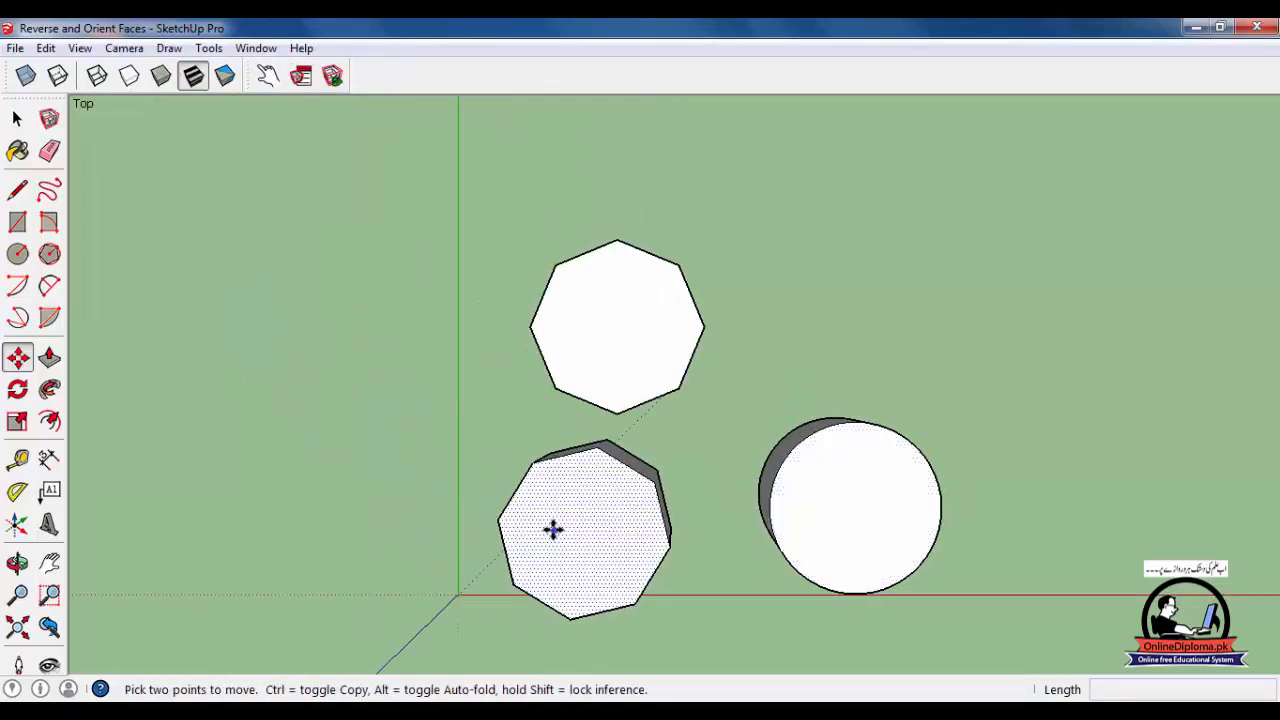
scroll(930, 533, up, 3)
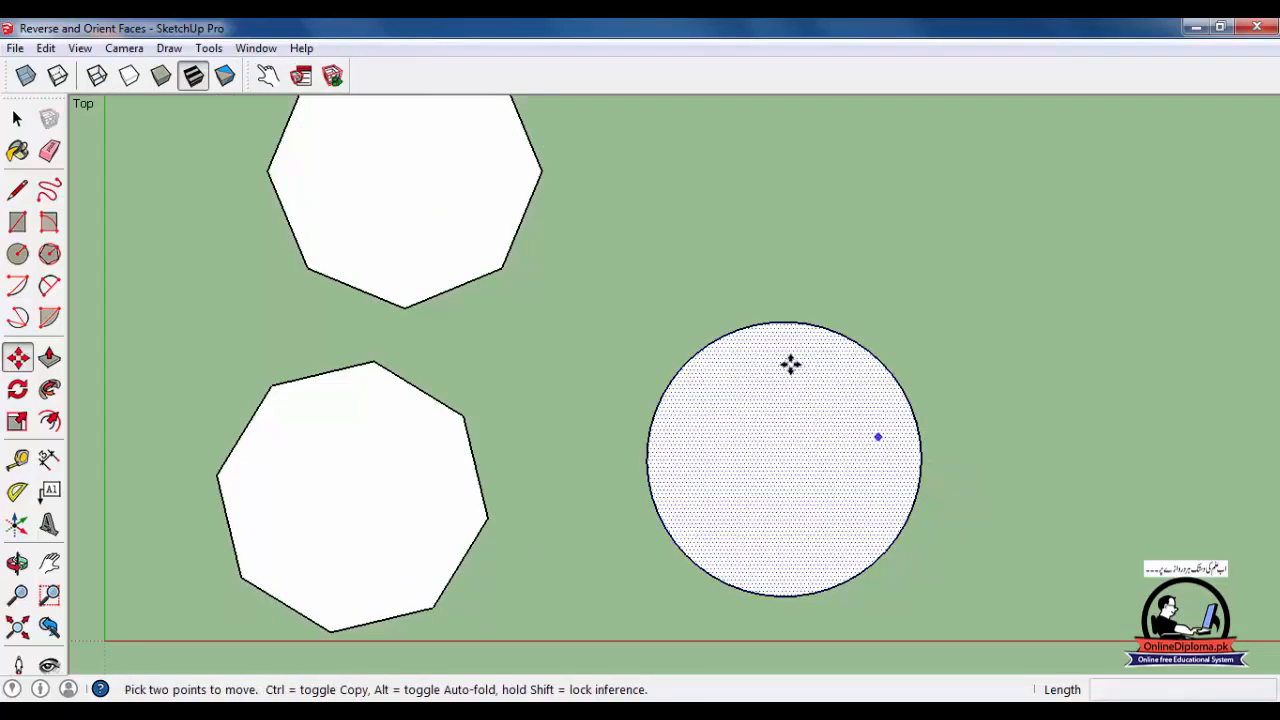
click(783, 322)
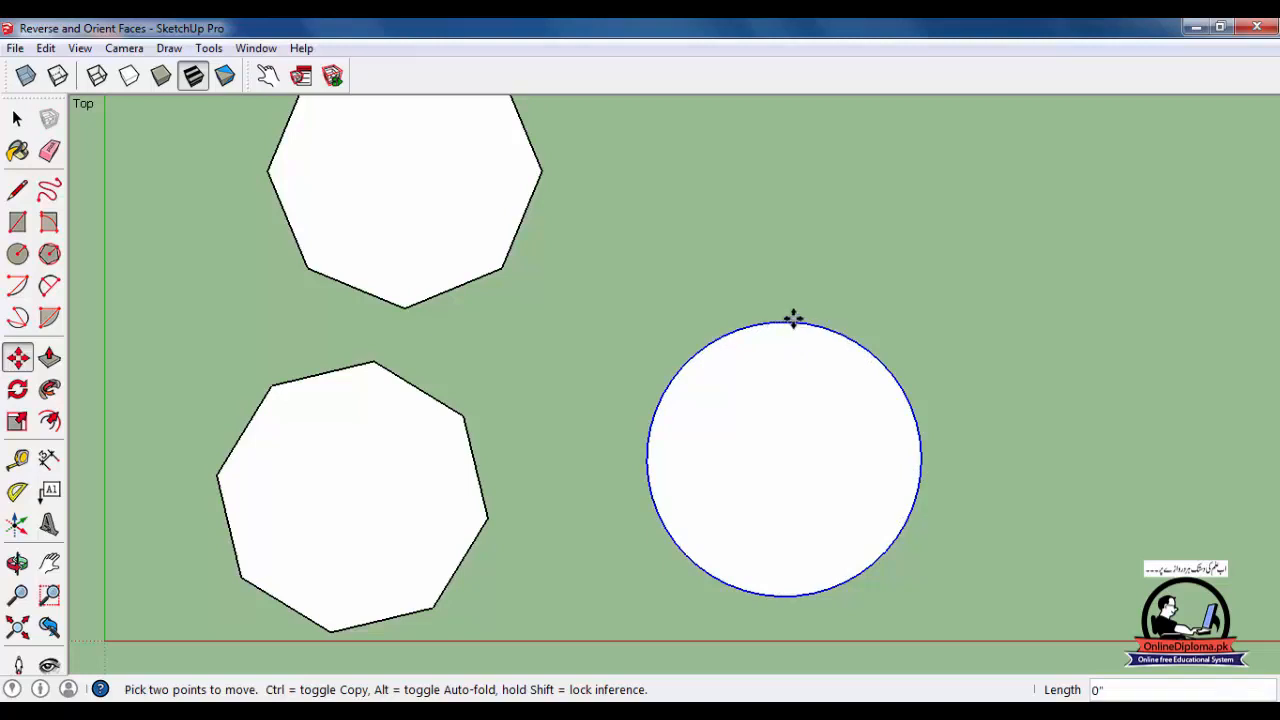
key(Escape)
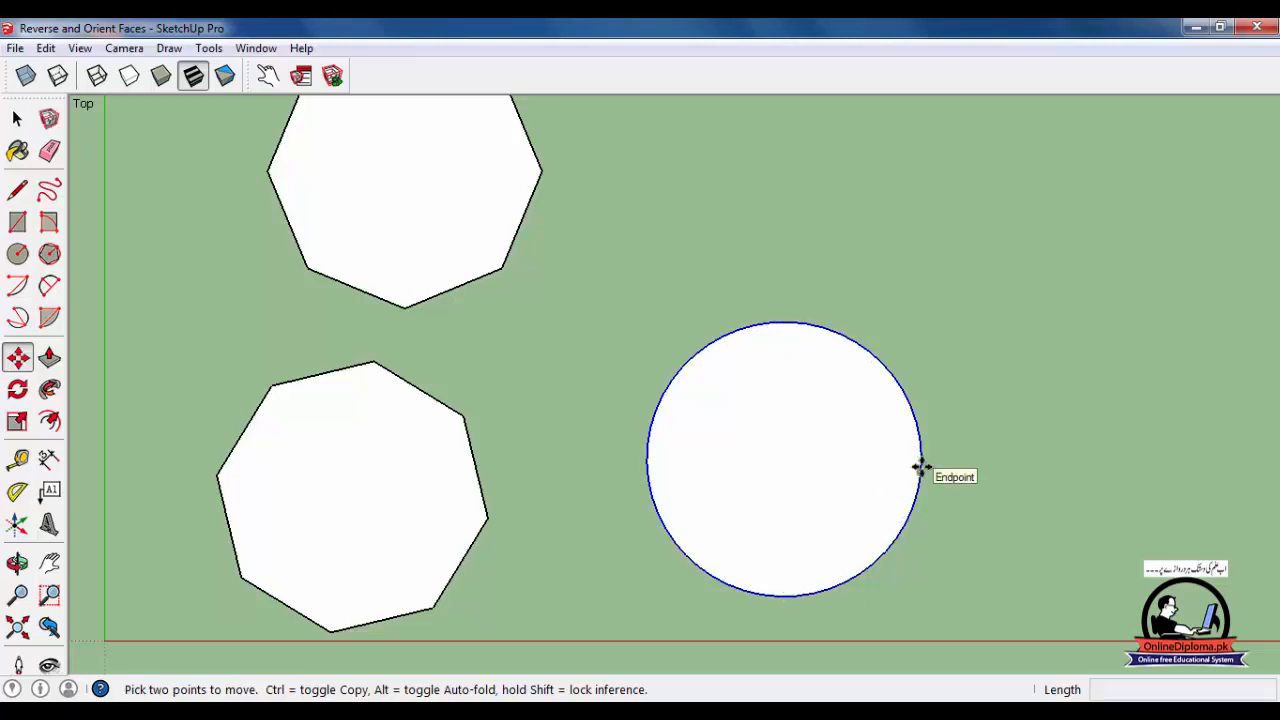
click(916, 474)
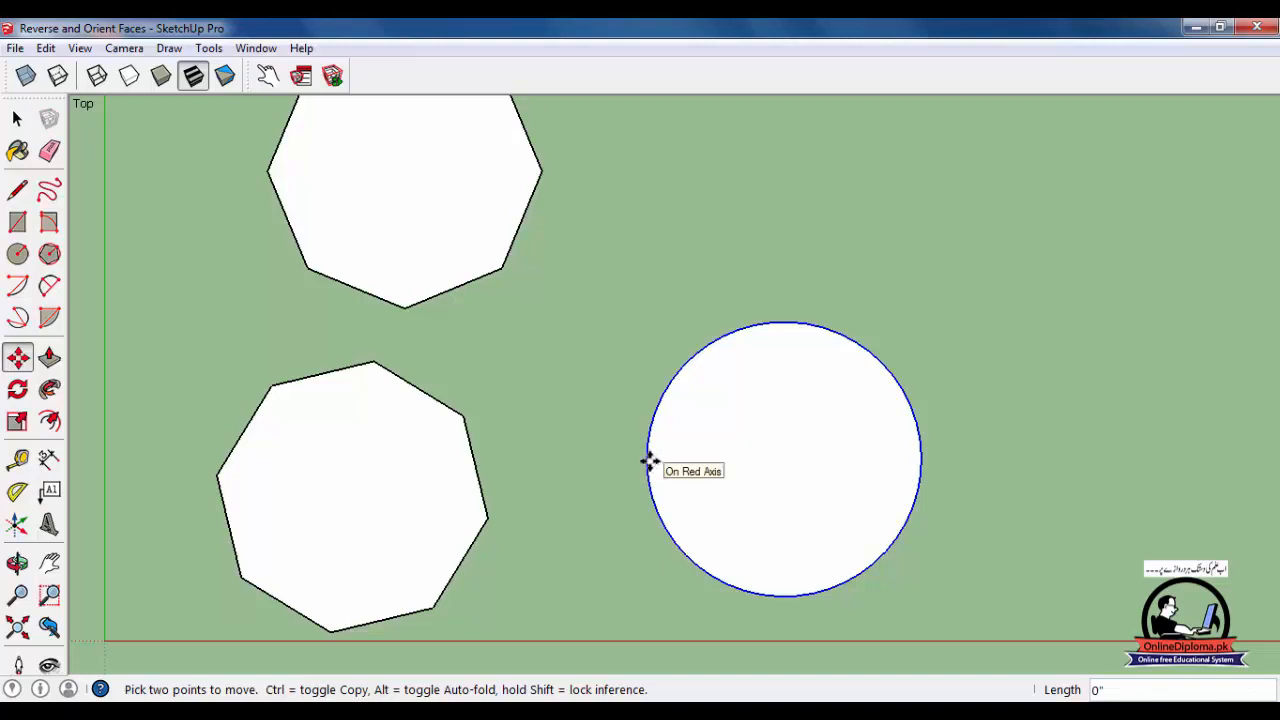
key(Escape)
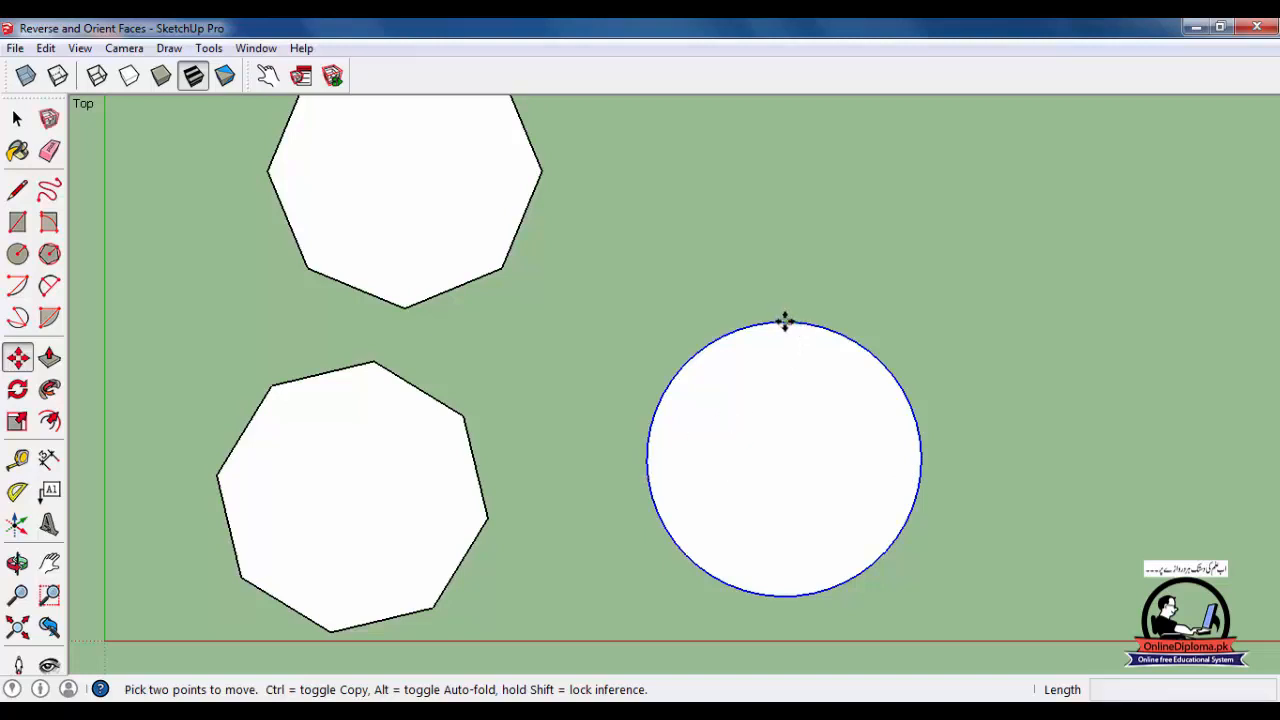
Step: Try moving the 50-segment cylinder's top edge vertically from its rear endpoint in an angled 3D view
click(771, 324)
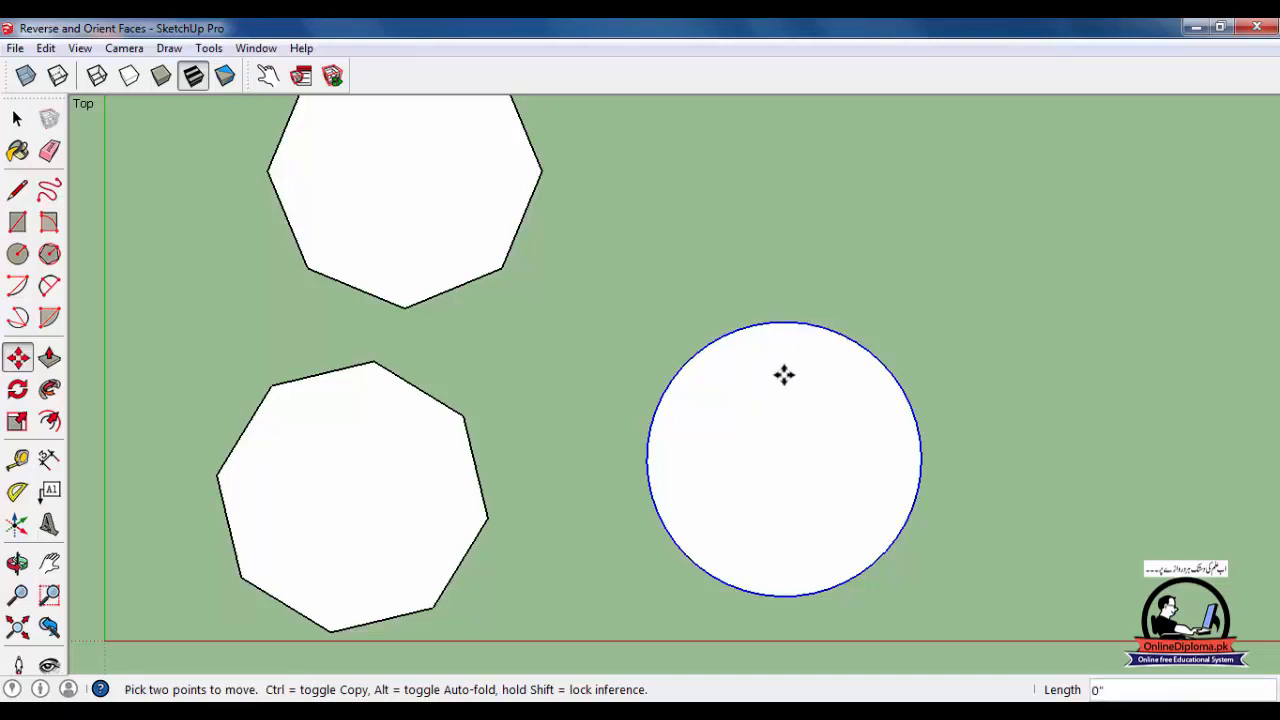
middle_drag(793, 488, 694, 369)
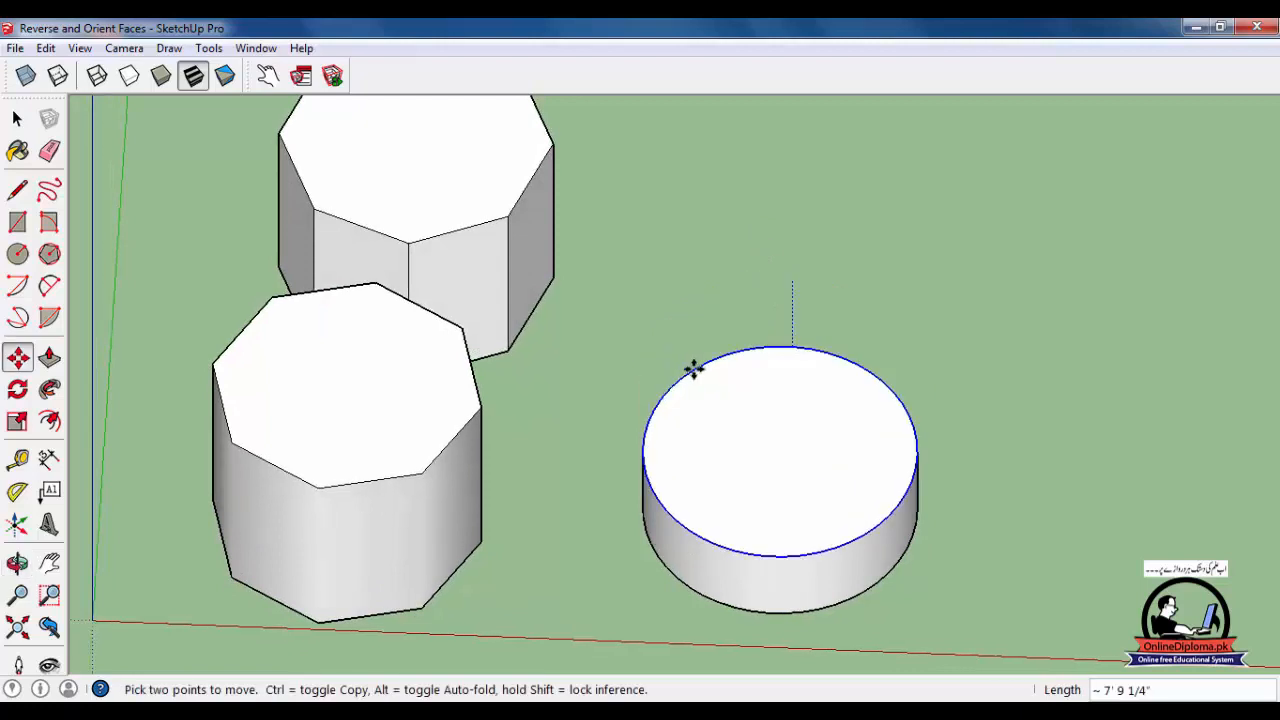
click(792, 281)
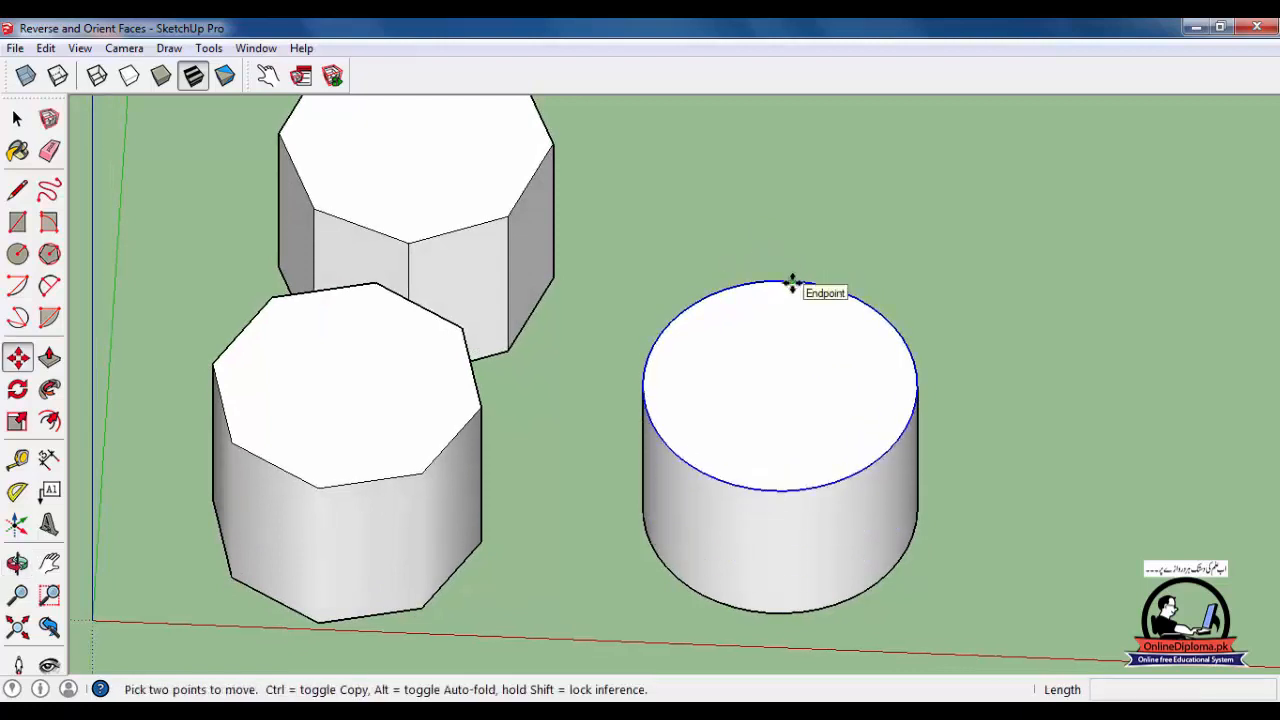
click(792, 285)
key(Escape)
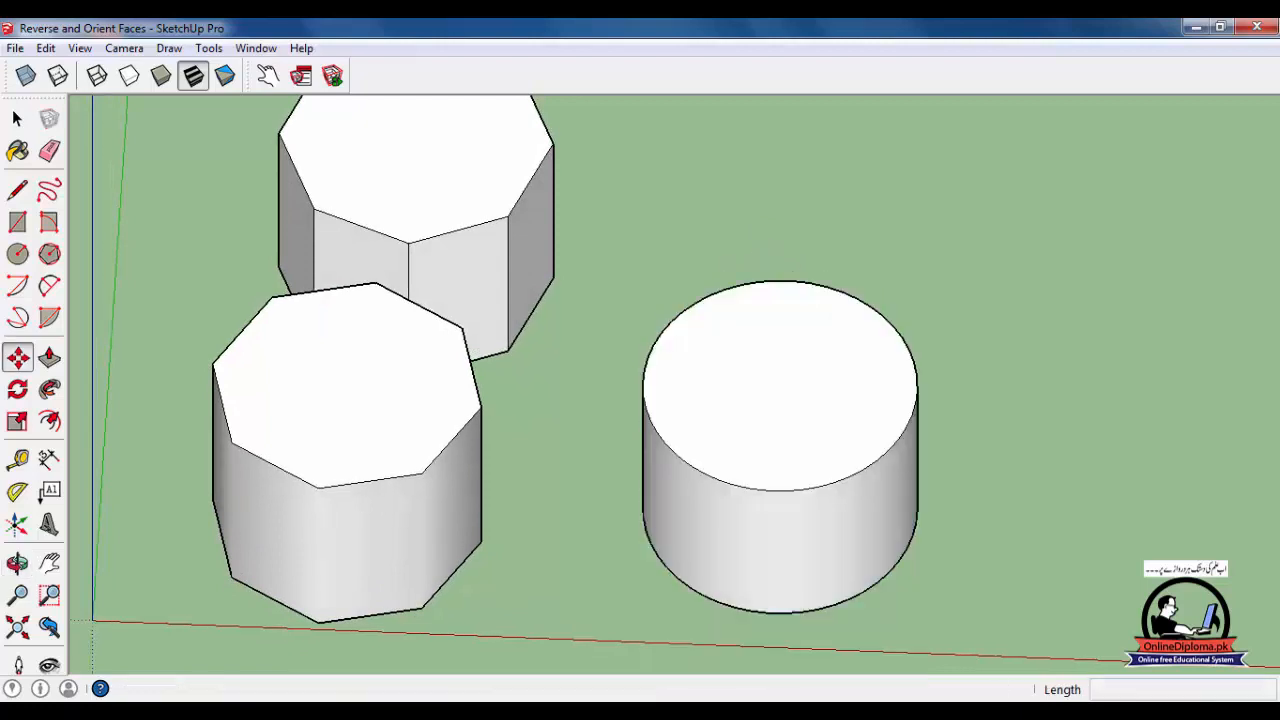
click(1100, 712)
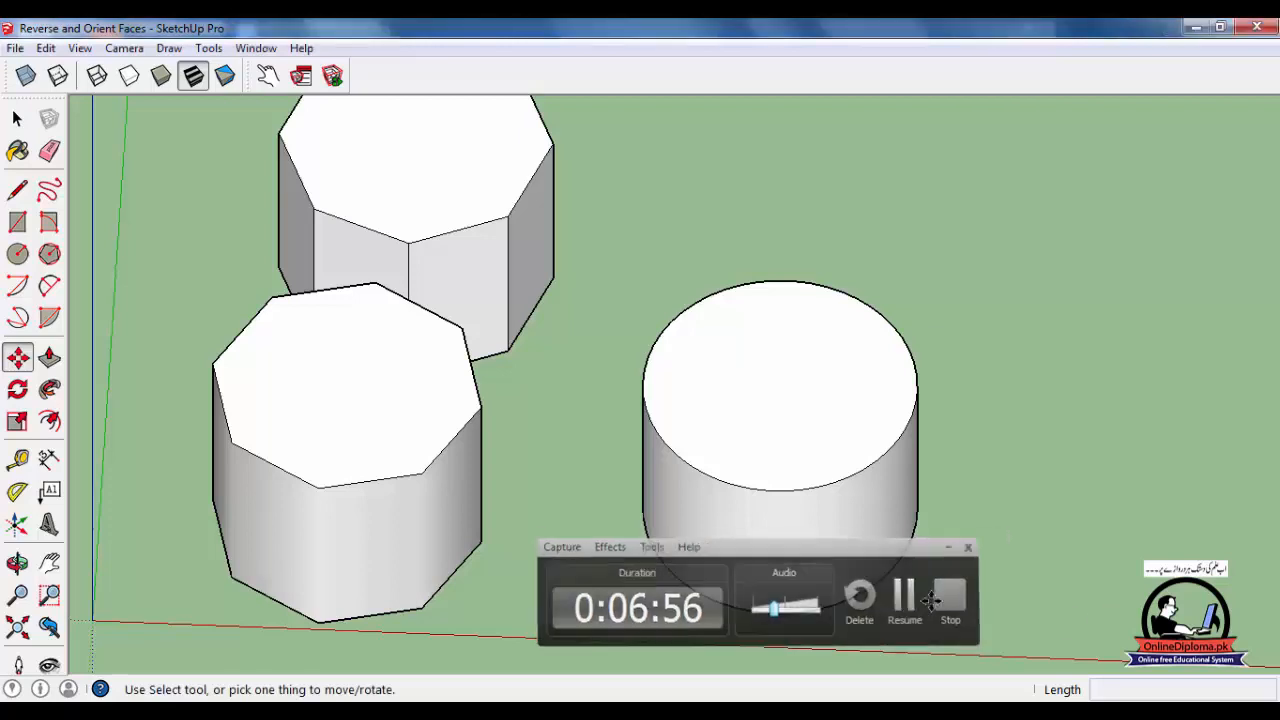
Step: Shrink the top edge of the 50-segment cylinder to a single point with Move, turning the cylinder into a cone
click(914, 388)
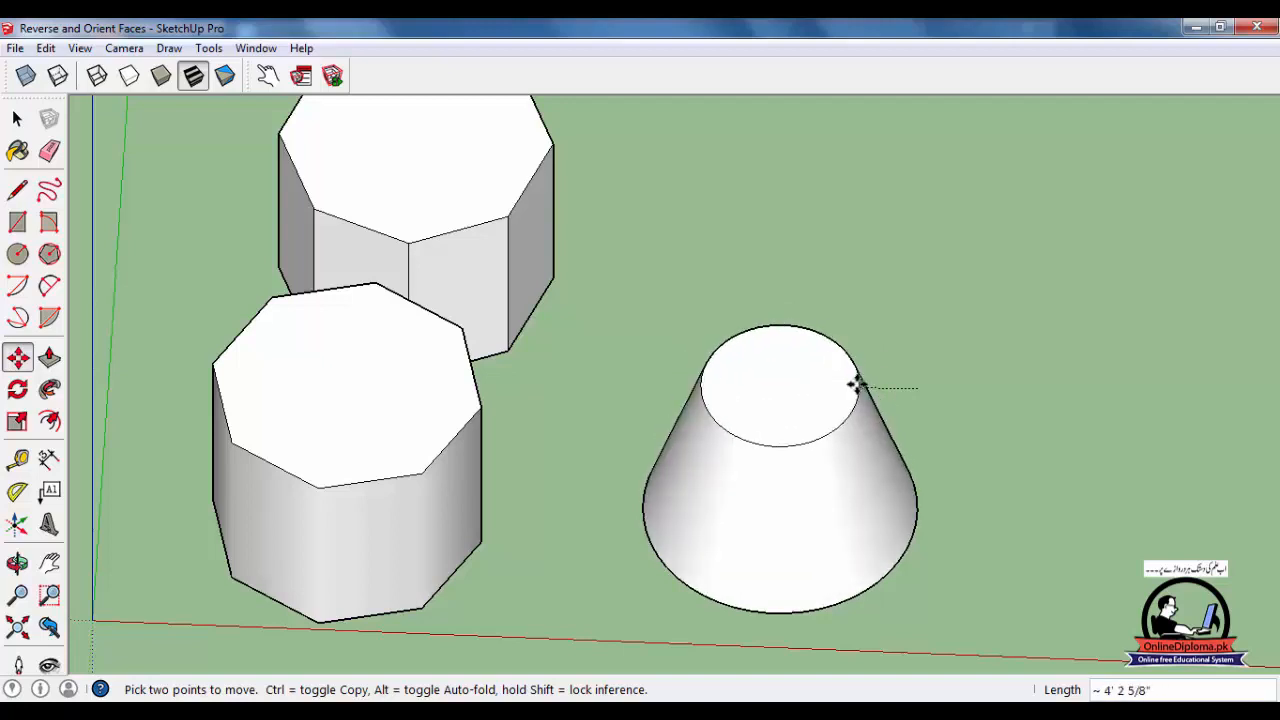
key(Escape)
scroll(853, 386, up, 3)
key(o)
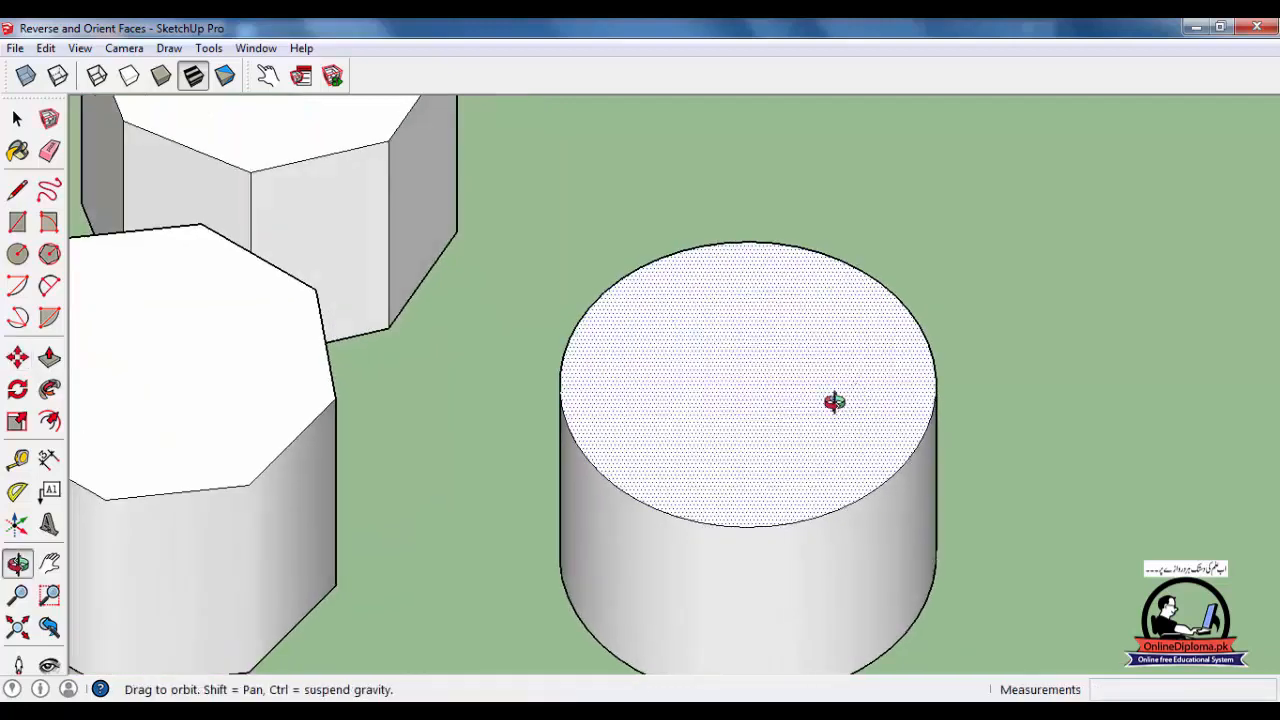
drag(829, 403, 465, 350)
scroll(414, 351, down, 3)
middle_drag(575, 400, 564, 344)
scroll(564, 344, up, 1)
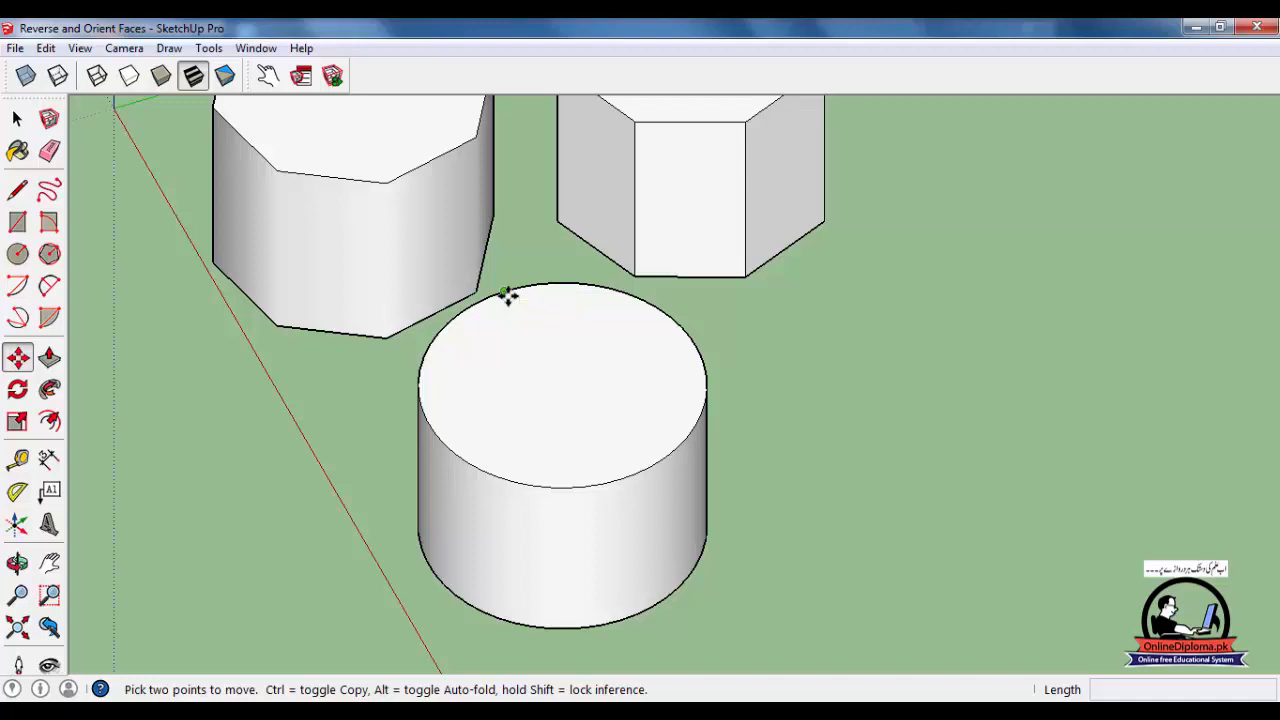
click(508, 296)
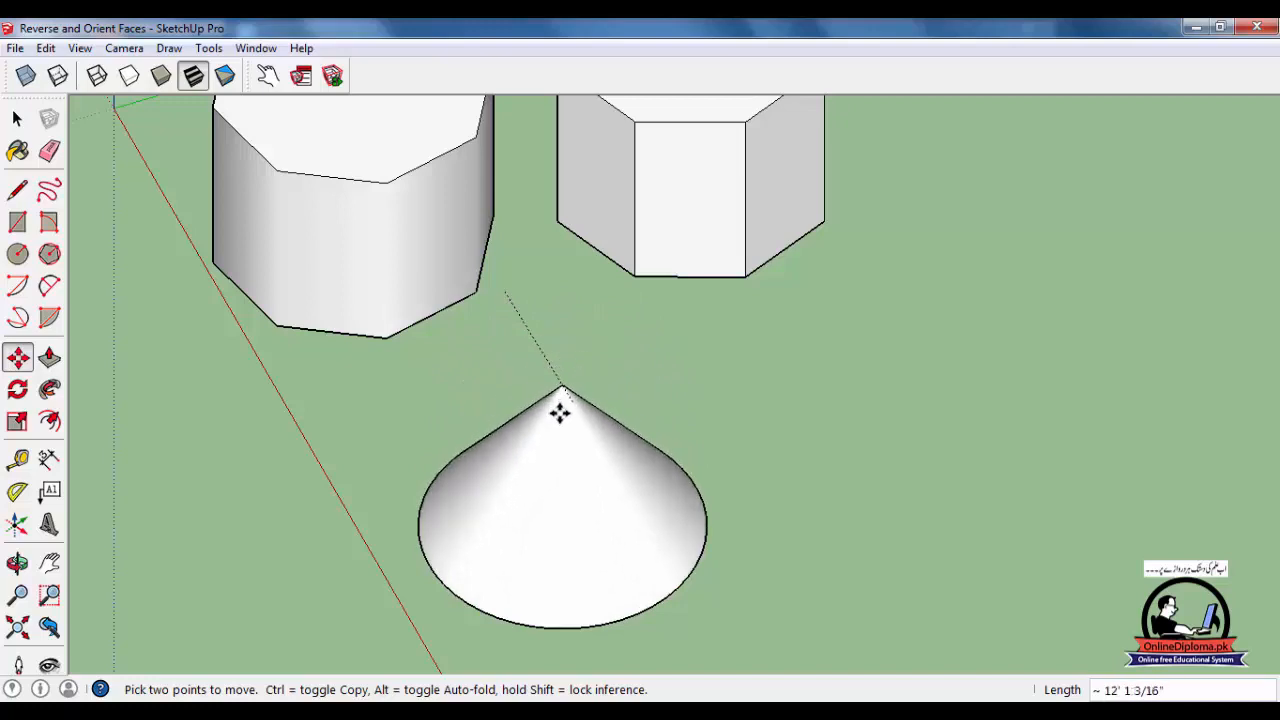
click(561, 418)
middle_drag(714, 543, 856, 503)
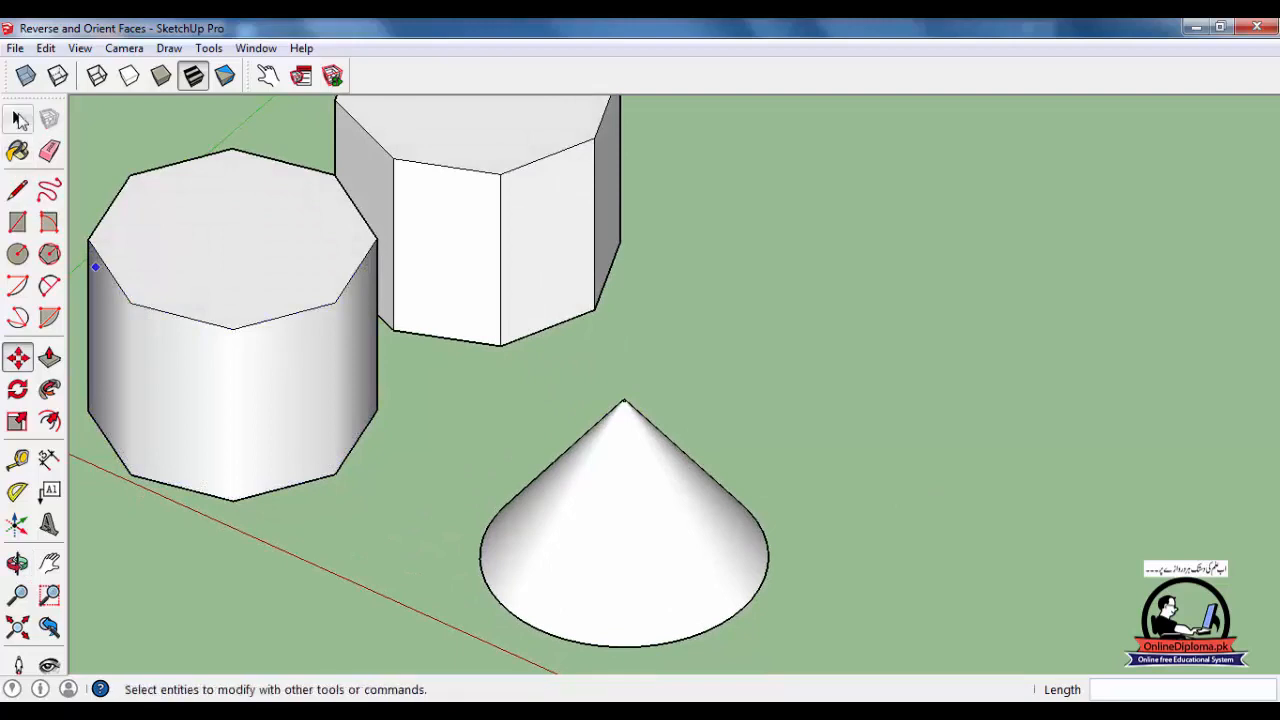
Step: Draw a small 50-segment circle on the ground beside the cone and Push/Pull it upward into a narrow cylinder
click(17, 118)
click(18, 254)
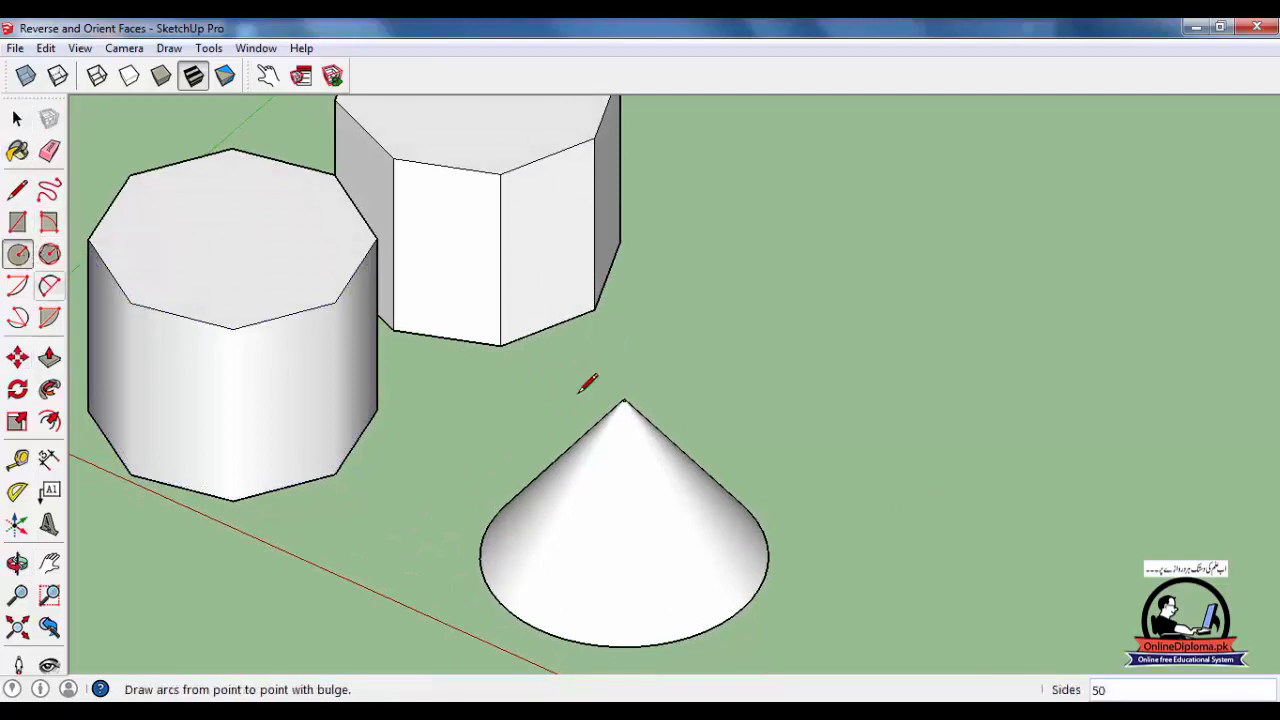
click(933, 444)
click(1003, 455)
key(p)
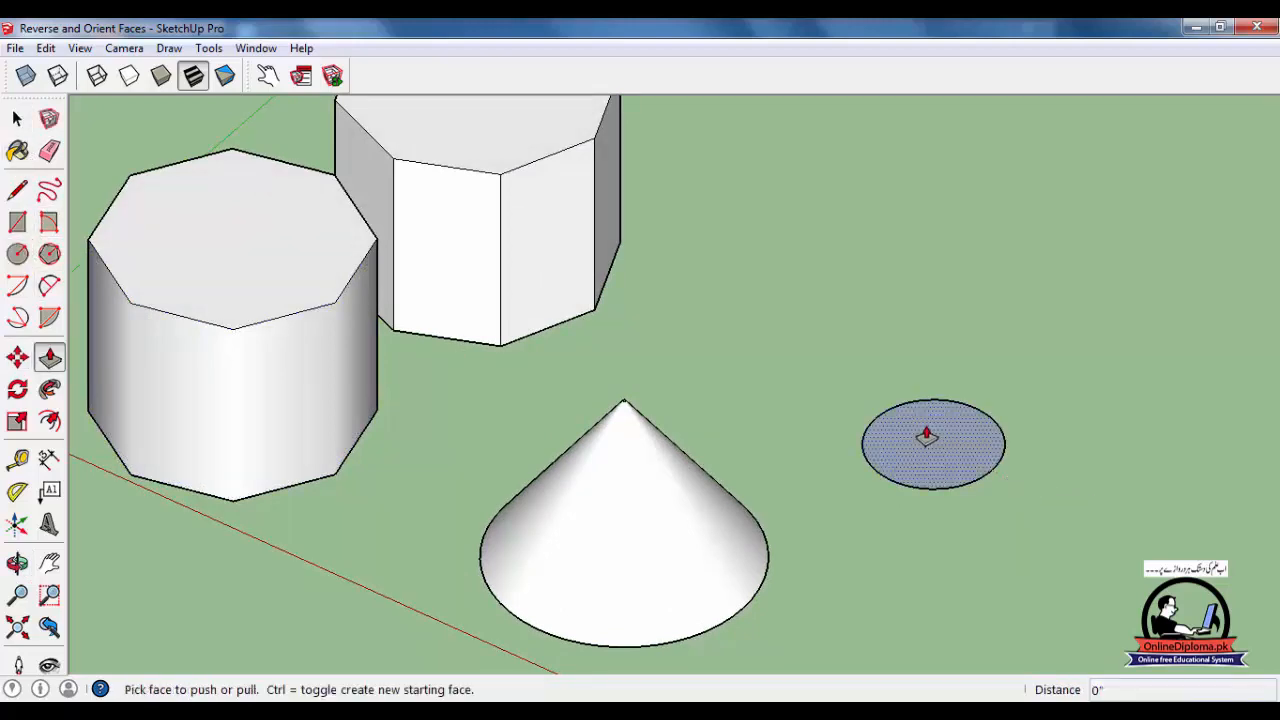
click(929, 443)
click(928, 284)
scroll(967, 352, up, 1)
middle_drag(967, 354, 969, 380)
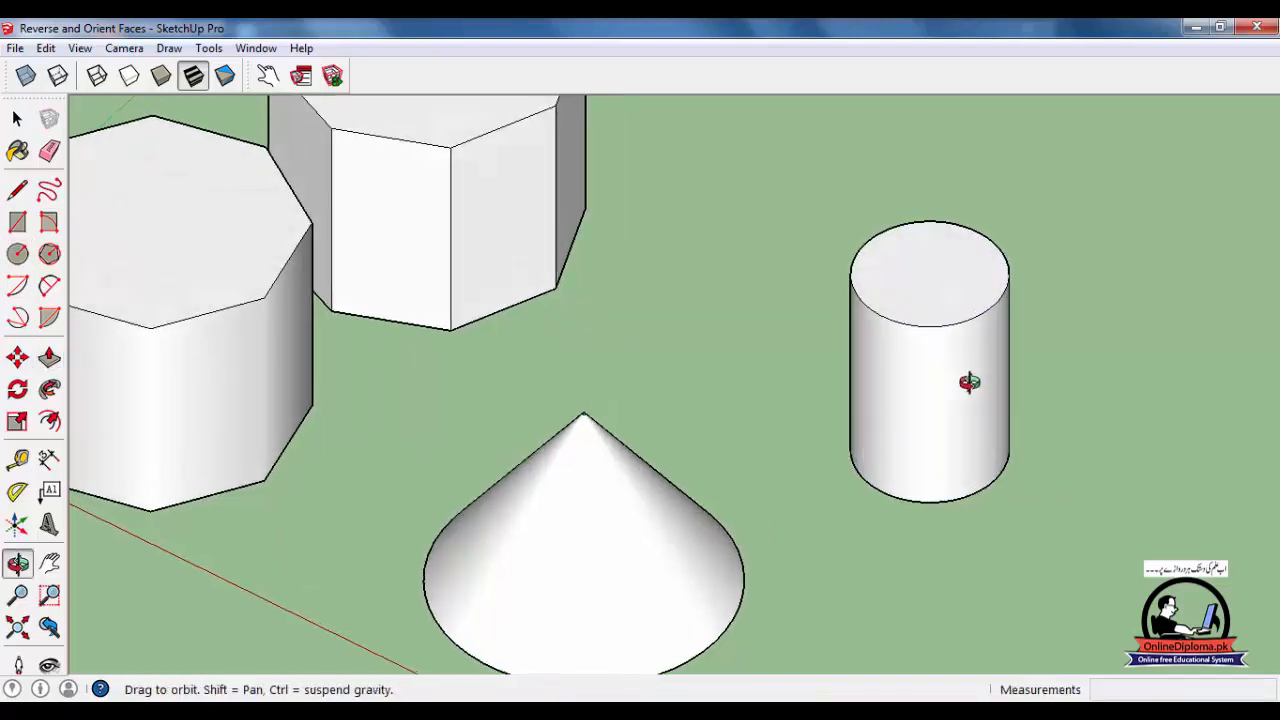
scroll(969, 322, up, 1)
Step: Draw a larger 50-segment circle on the ground in front of the narrow cylinder and shrink its radius by about 5' with Move
scroll(849, 350, down, 2)
scroll(790, 374, down, 3)
key(c)
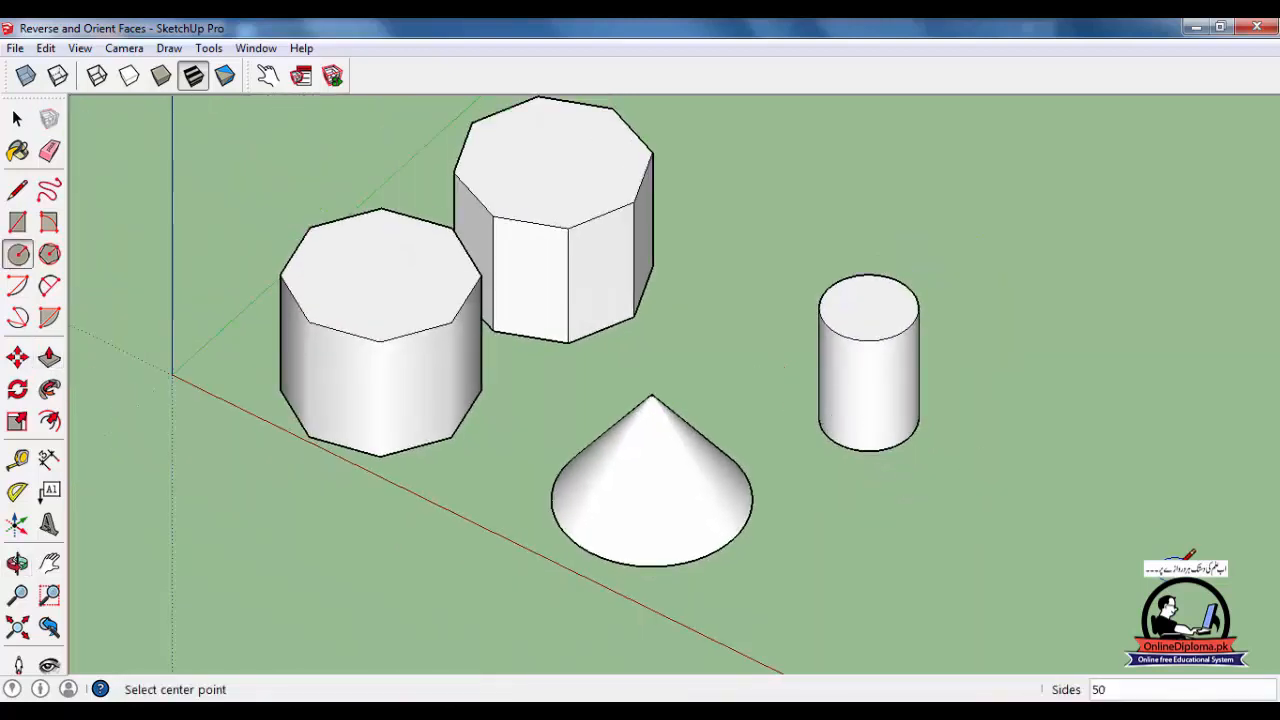
click(1002, 511)
click(1089, 519)
scroll(1043, 526, up, 3)
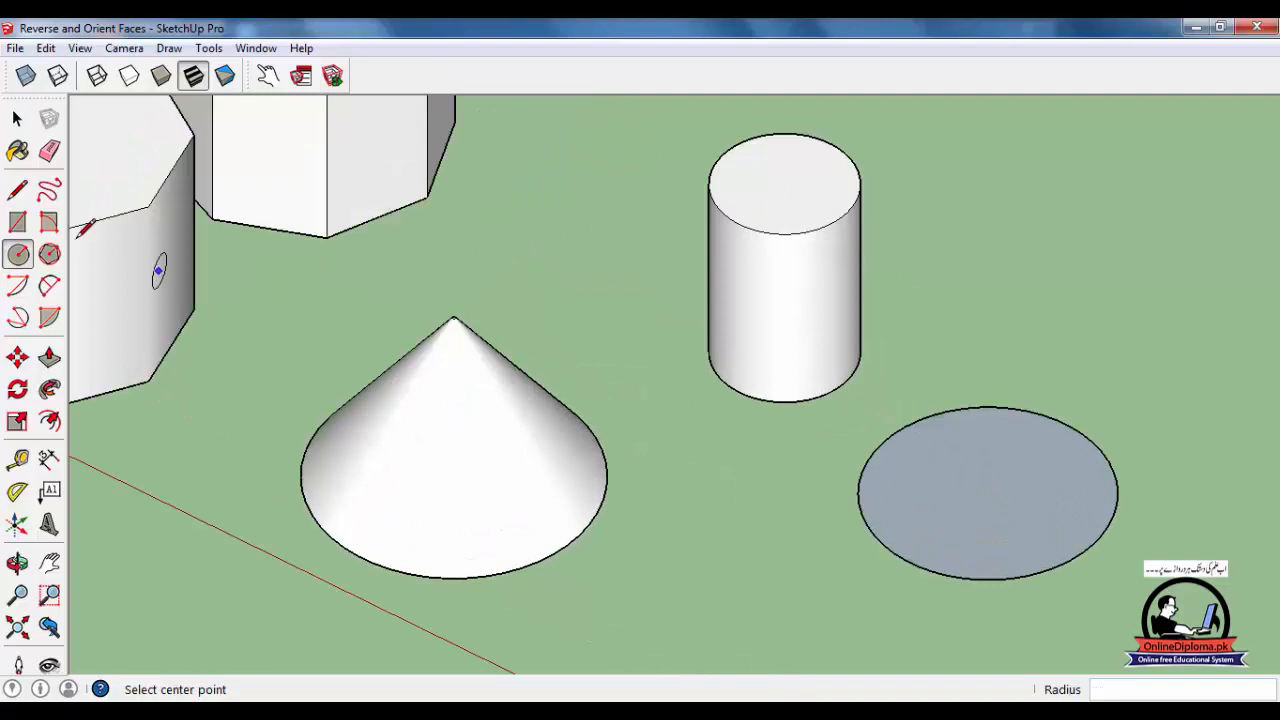
click(18, 357)
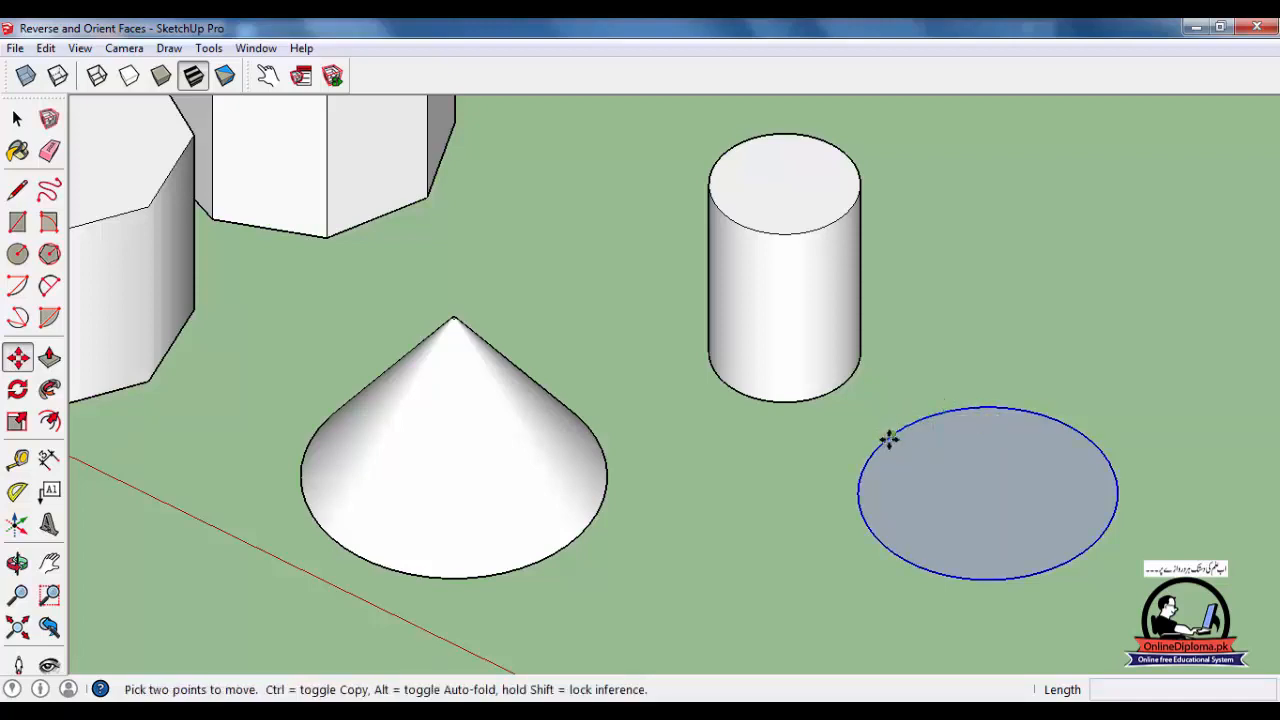
drag(885, 445, 947, 465)
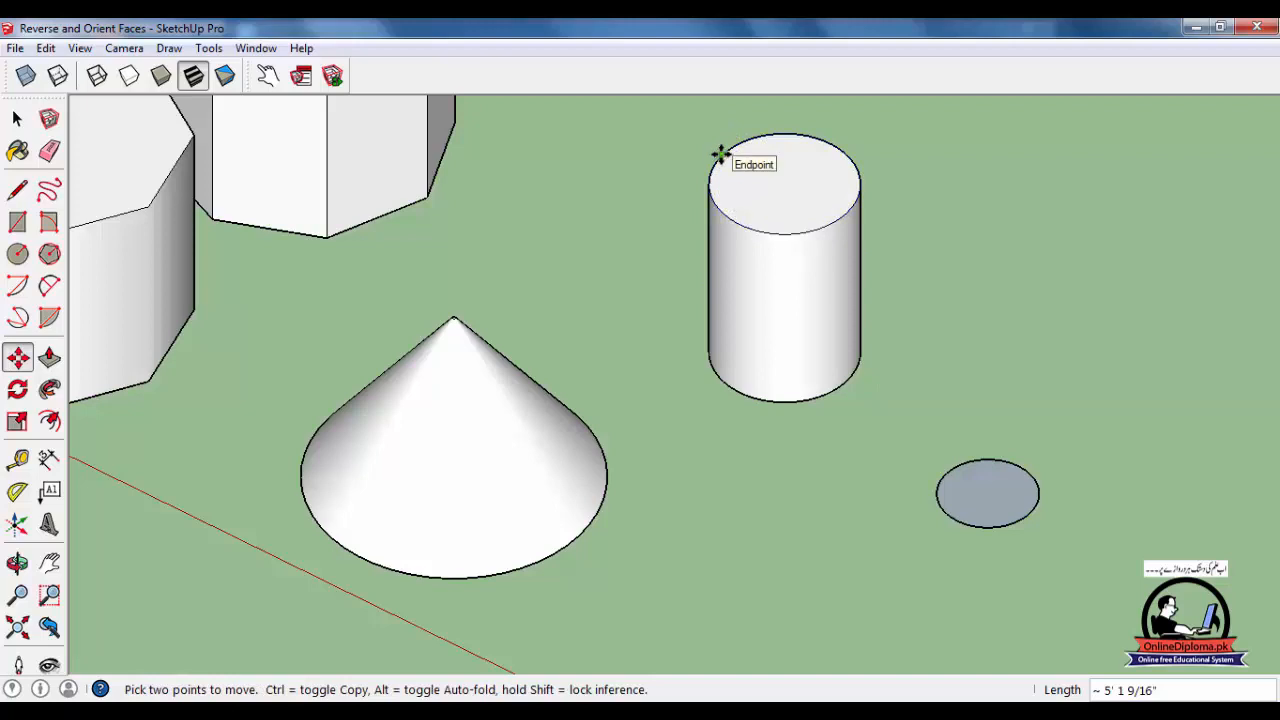
Step: Shrink the narrow cylinder's top edge inward from its endpoint with Move, leaving a small flat top on a tapered cone
drag(720, 155, 762, 190)
mouse_move(785, 320)
middle_down()
mouse_move(791, 337)
mouse_move(778, 310)
middle_up()
scroll(777, 310, down, 5)
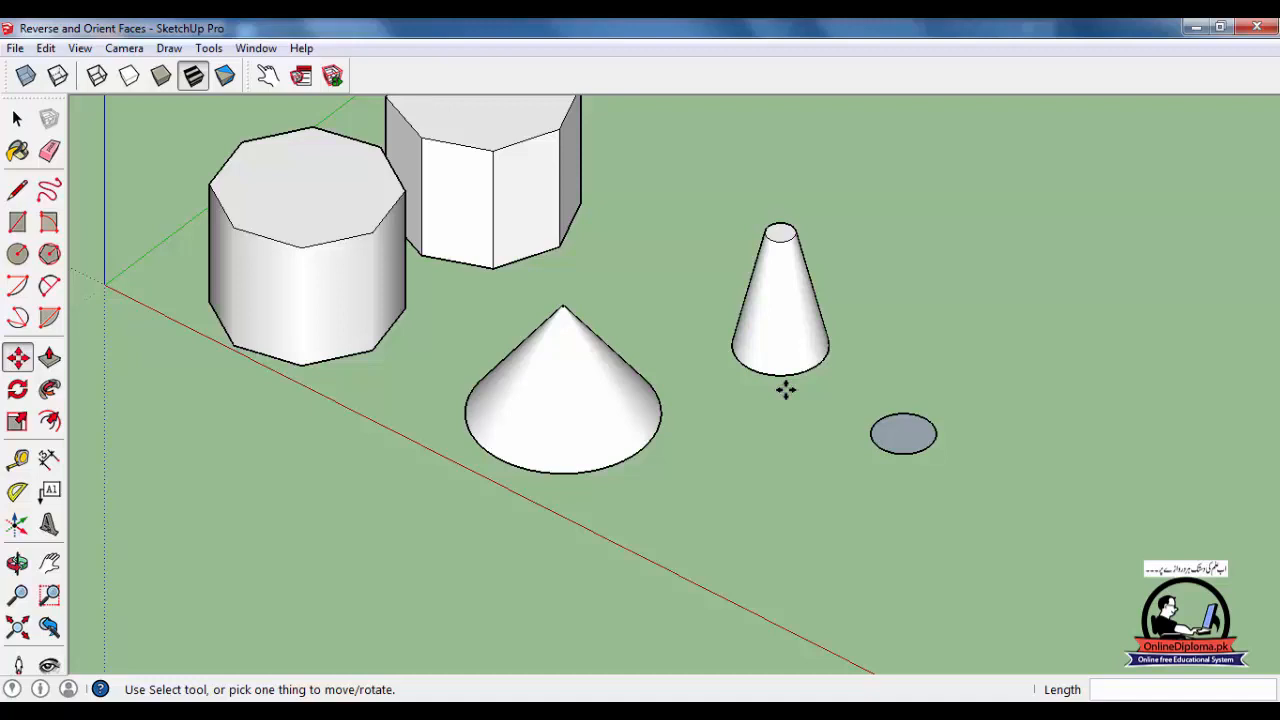
Step: Try to move the flat circle on the ground by its face and by its center
scroll(923, 436, up, 5)
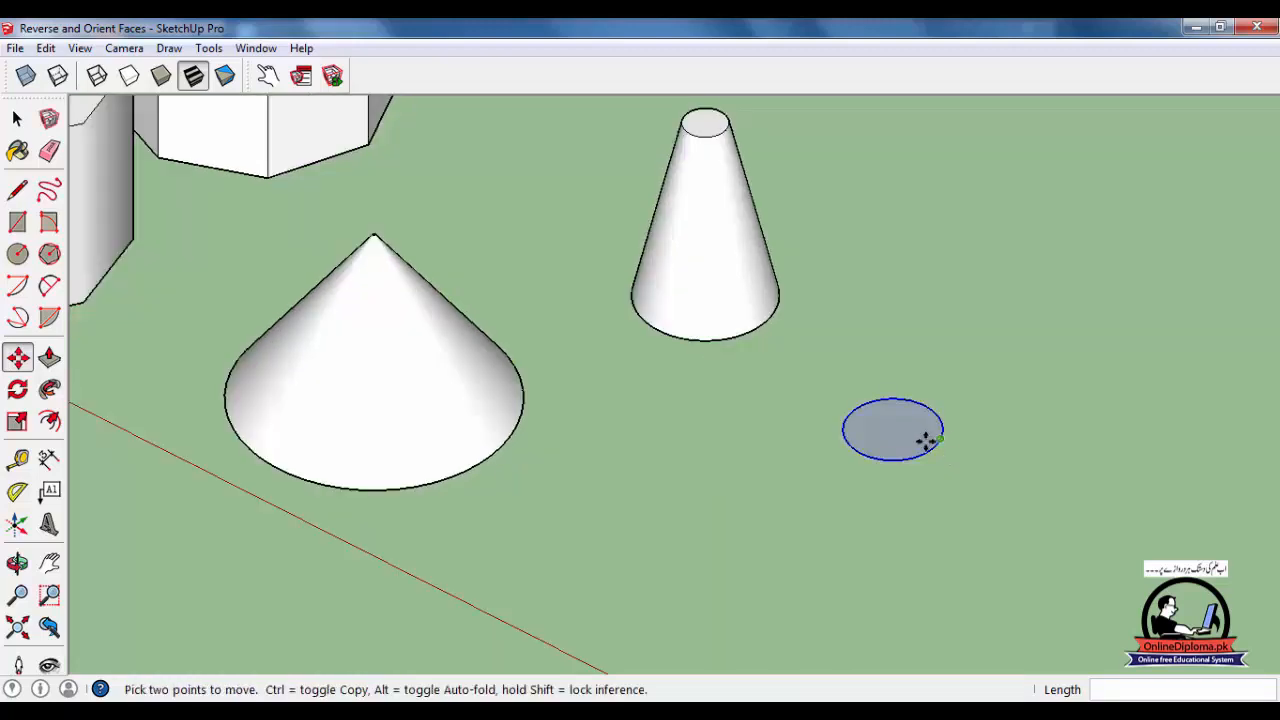
click(877, 428)
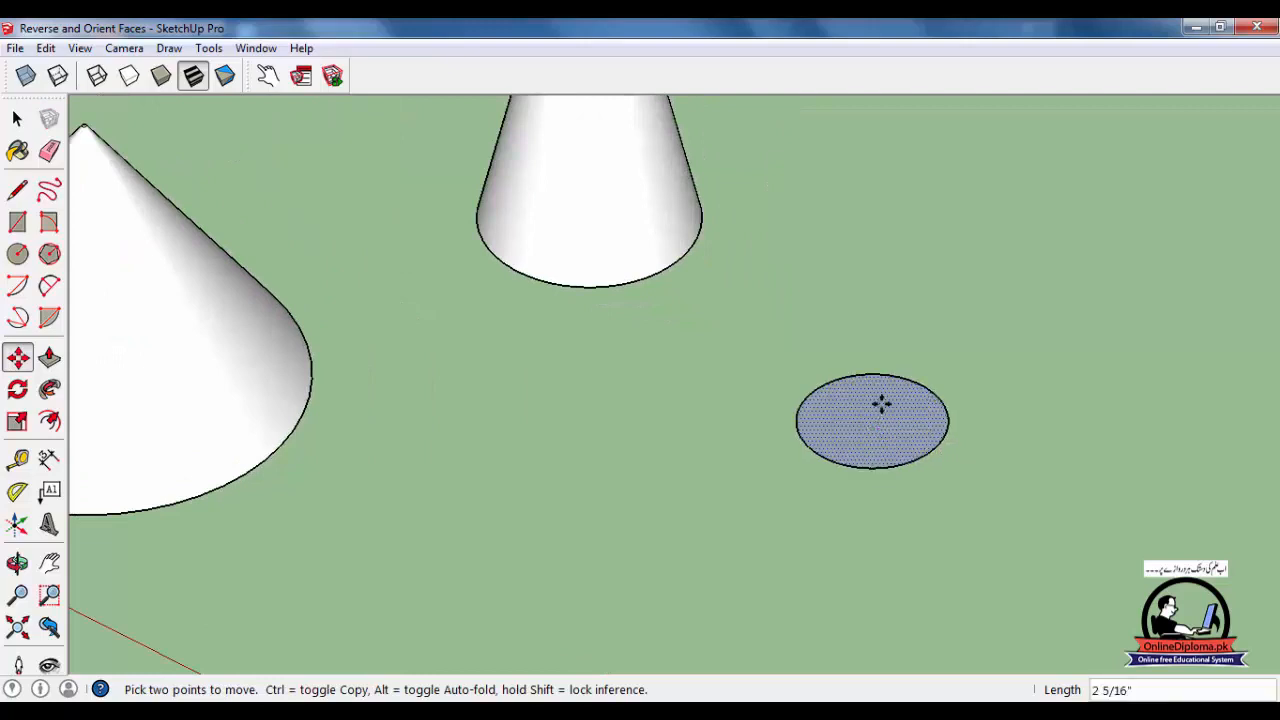
key(Escape)
scroll(863, 430, down, 6)
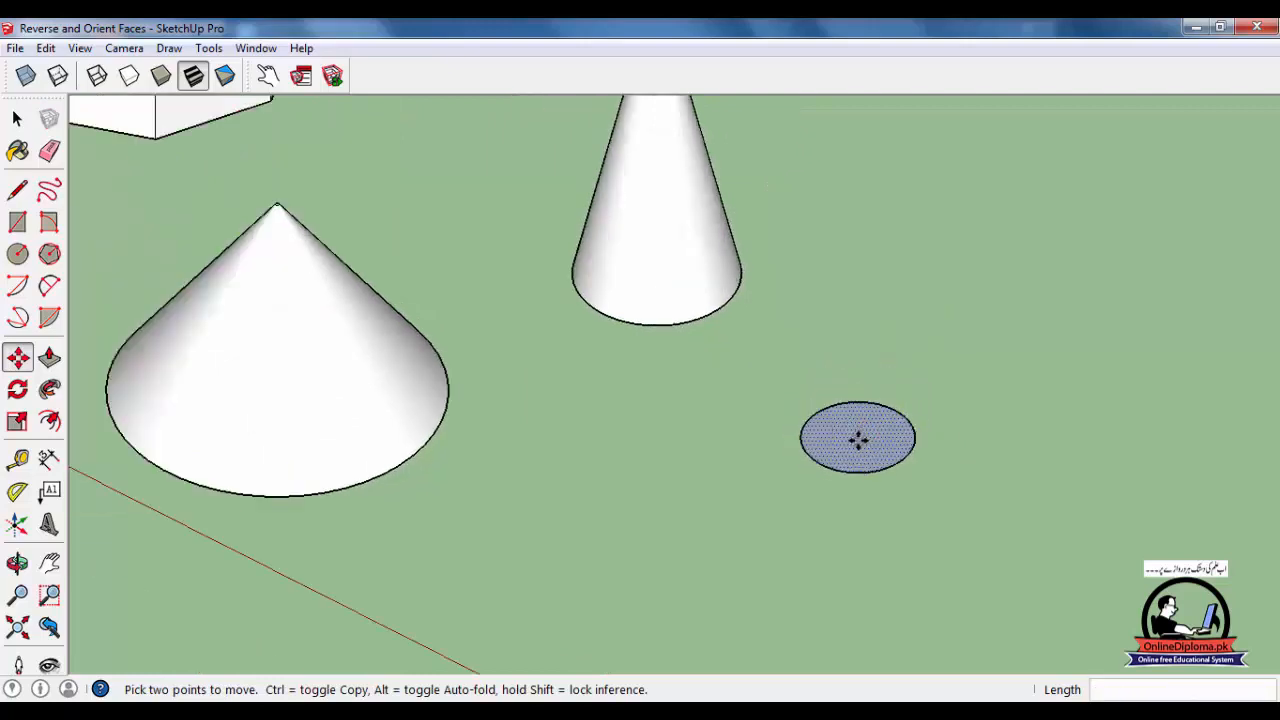
middle_drag(866, 434, 883, 485)
scroll(887, 492, up, 4)
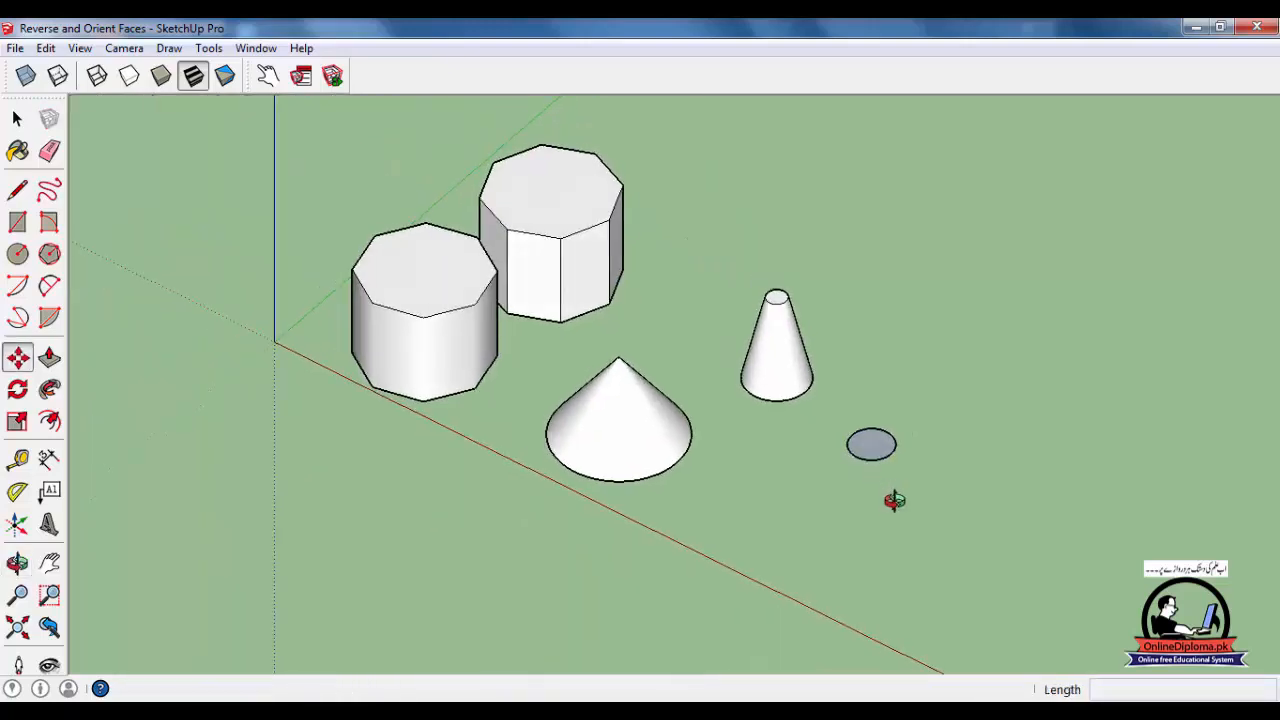
key(m)
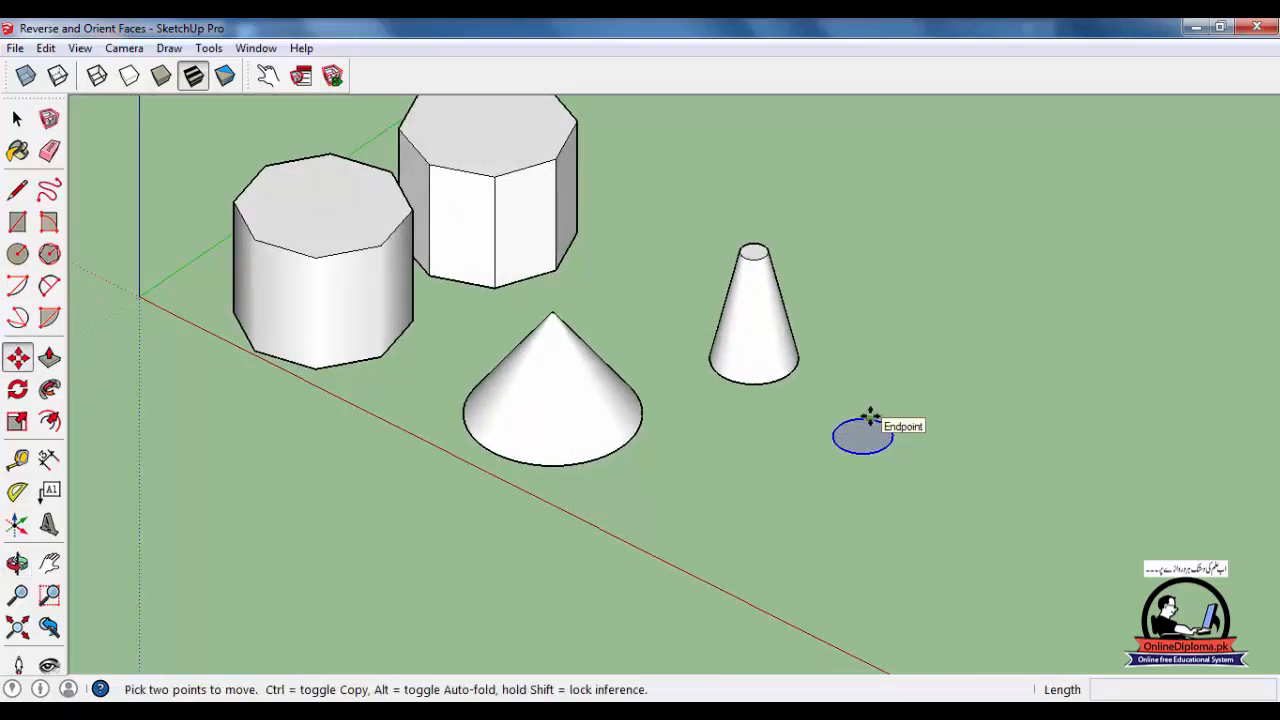
key(Escape)
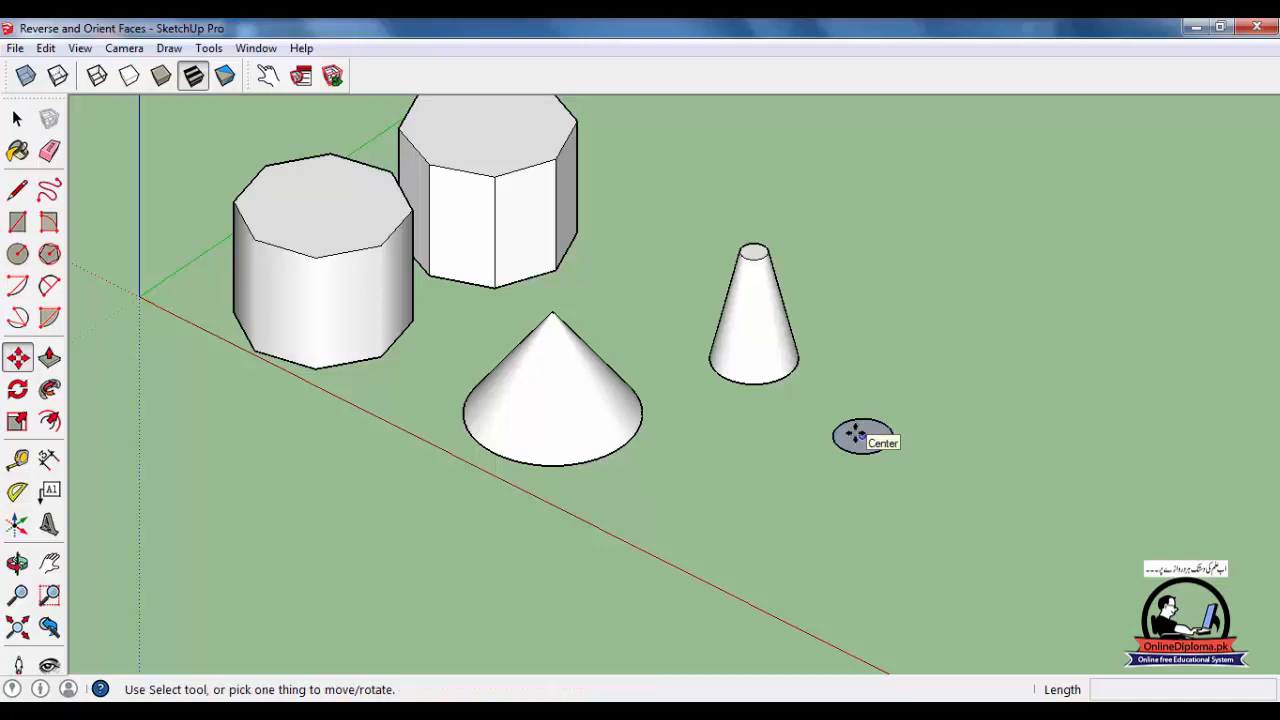
click(856, 434)
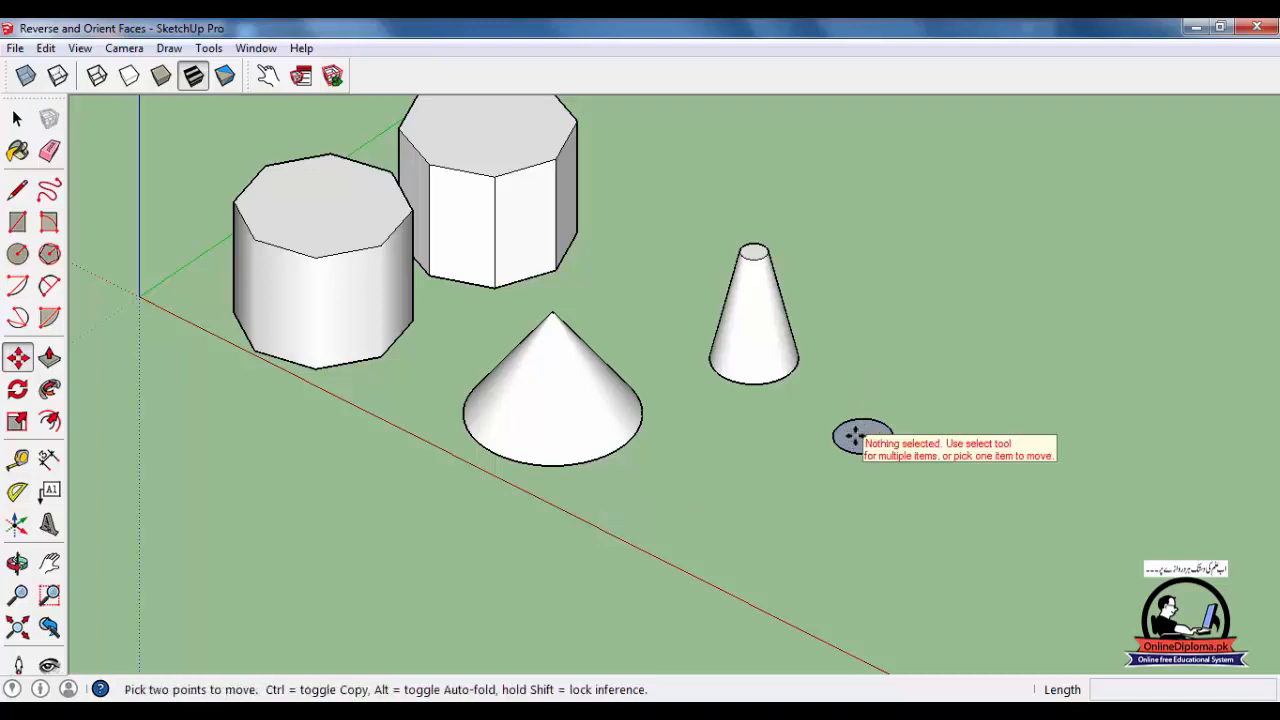
scroll(855, 437, up, 3)
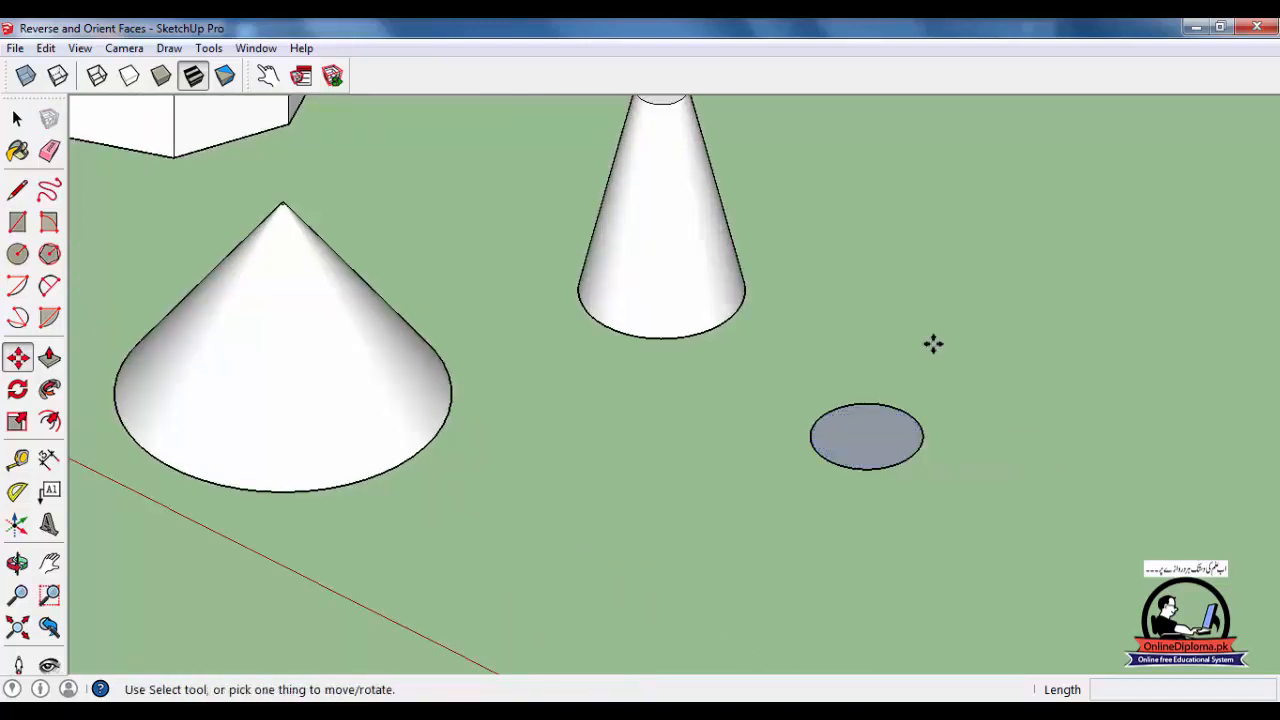